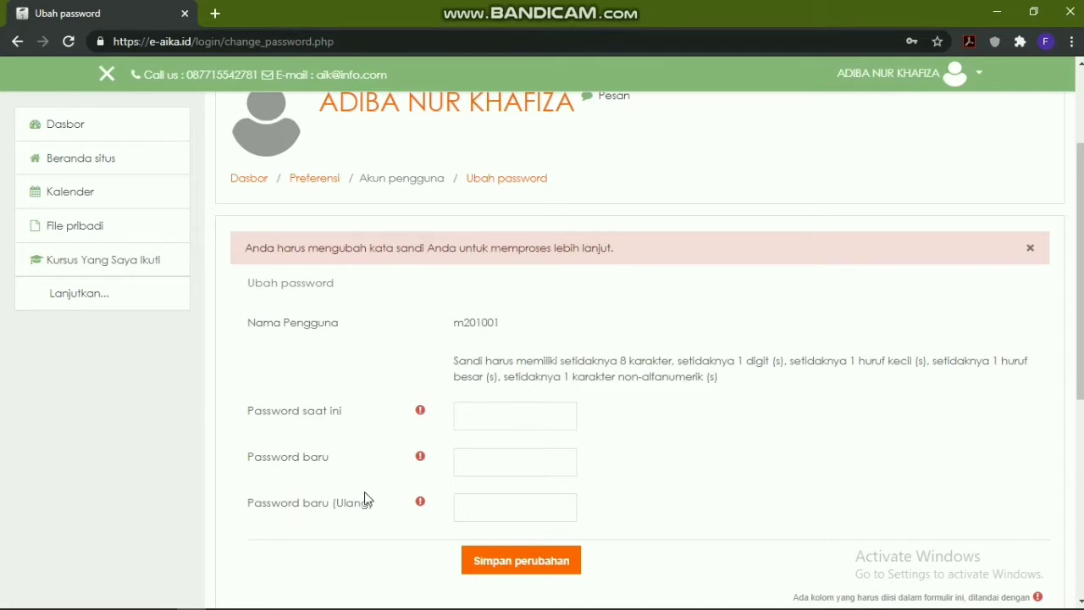
On the Ubah password page, open the account menu from the user name in the top bar
{"action": "scroll", "coordinate": [643, 422], "scroll_direction": "up", "scroll_amount": 3}
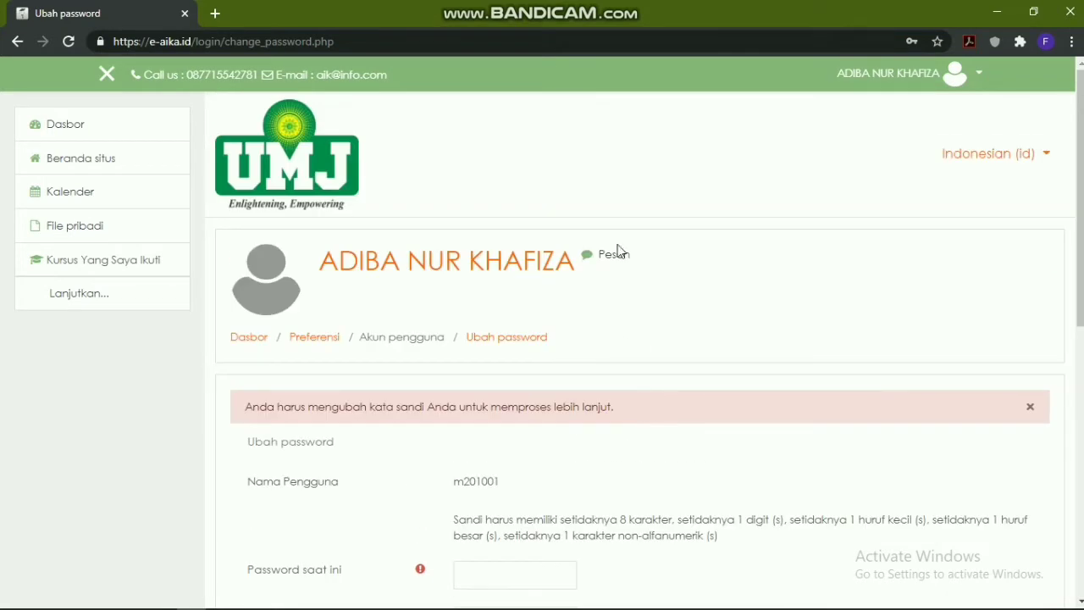
{"action": "left_click", "coordinate": [969, 75]}
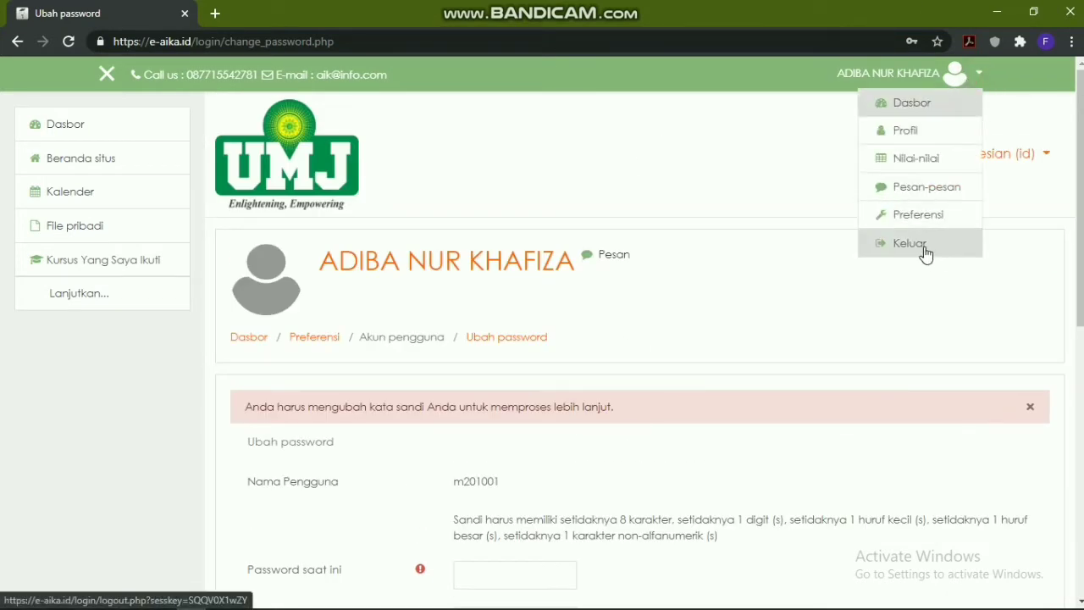
Sign out with Keluar, then log back in with the saved username via Masuk
{"action": "left_click", "coordinate": [919, 245]}
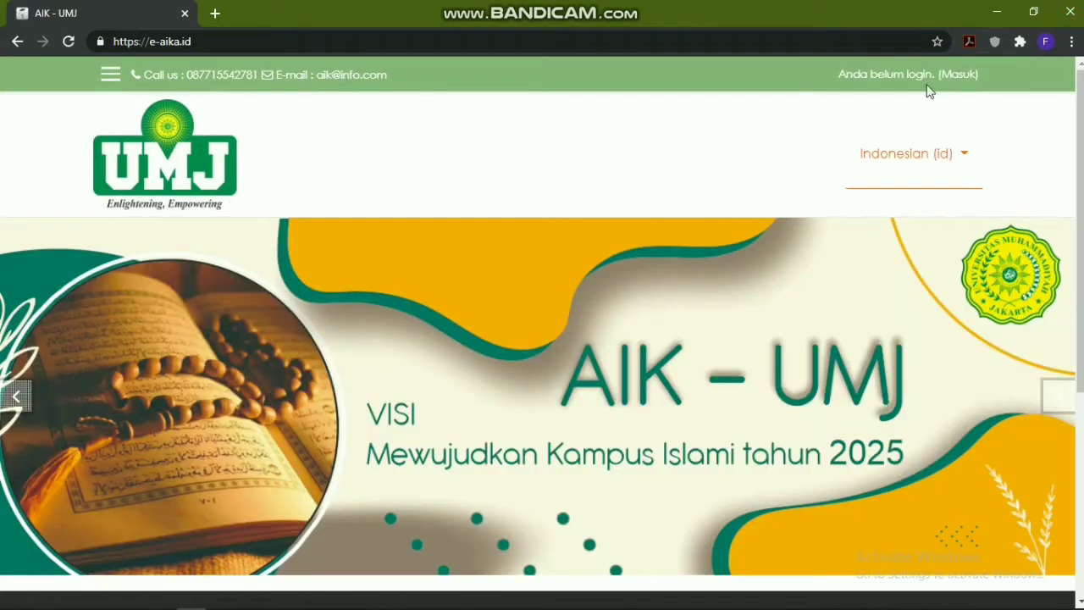
{"action": "left_click", "coordinate": [929, 91]}
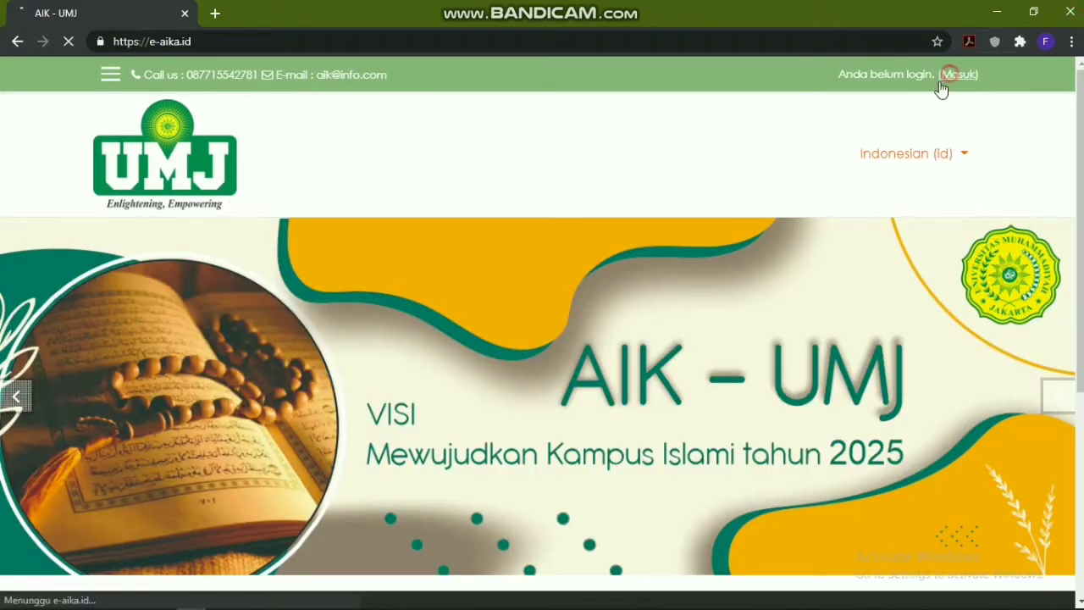
{"action": "scroll", "coordinate": [414, 339], "scroll_direction": "down", "scroll_amount": 3}
{"action": "left_click", "coordinate": [414, 241]}
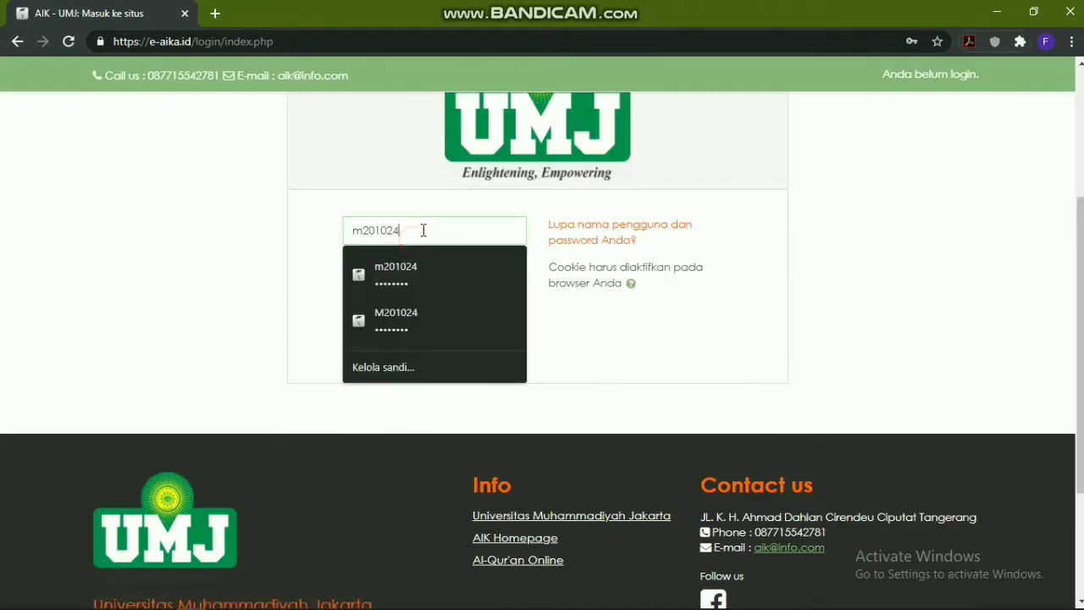
{"action": "left_click", "coordinate": [705, 346]}
{"action": "left_click", "coordinate": [437, 340]}
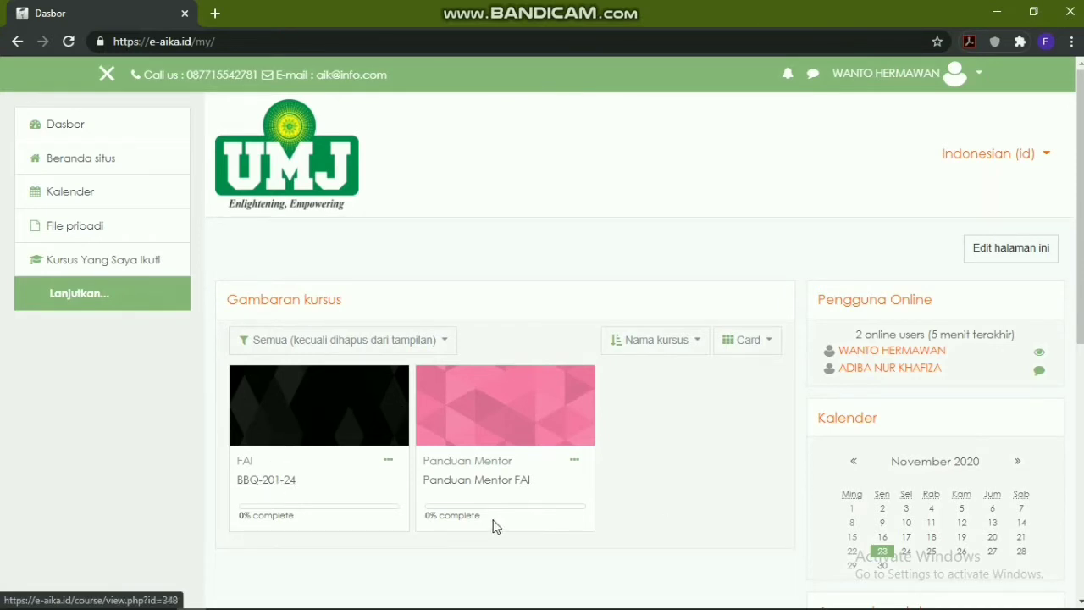
Open the BBQ-201-24 course card under Gambaran kursus
{"action": "scroll", "coordinate": [492, 464], "scroll_direction": "down", "scroll_amount": 2}
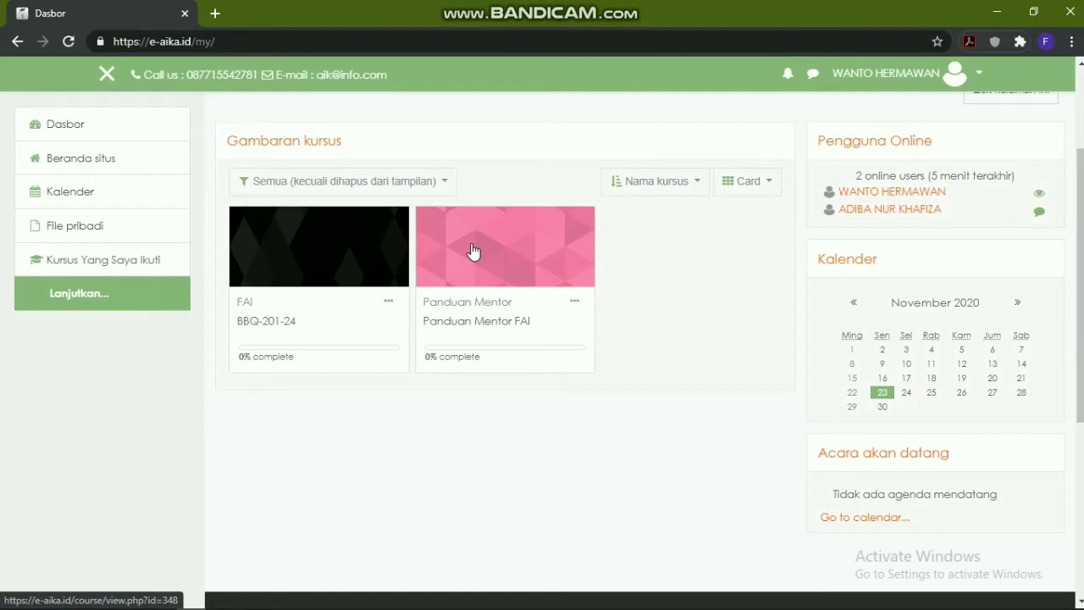
{"action": "left_click", "coordinate": [294, 244]}
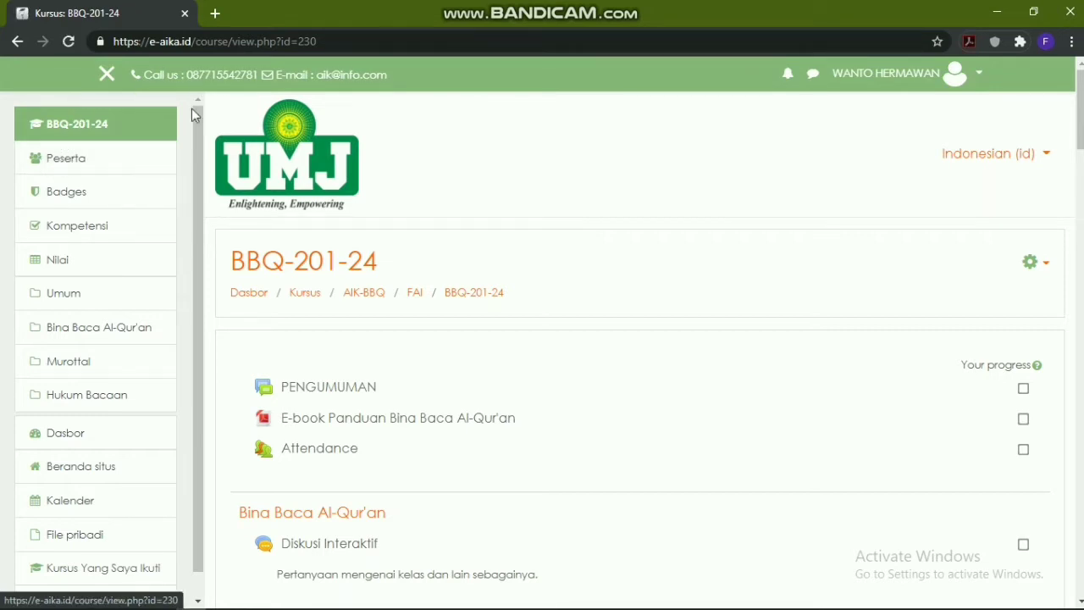
Review the Peserta list of teachers and students in groups BBQ-201-24-AB and BBQ-201-24-CD
{"action": "left_click", "coordinate": [61, 163]}
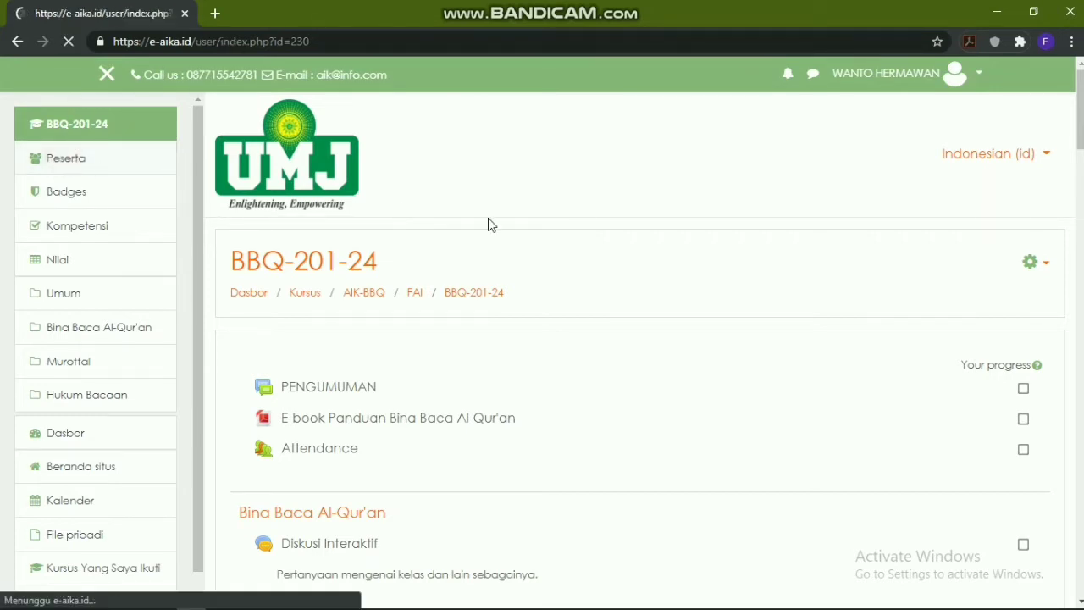
{"action": "scroll", "coordinate": [581, 242], "scroll_direction": "down", "scroll_amount": 4}
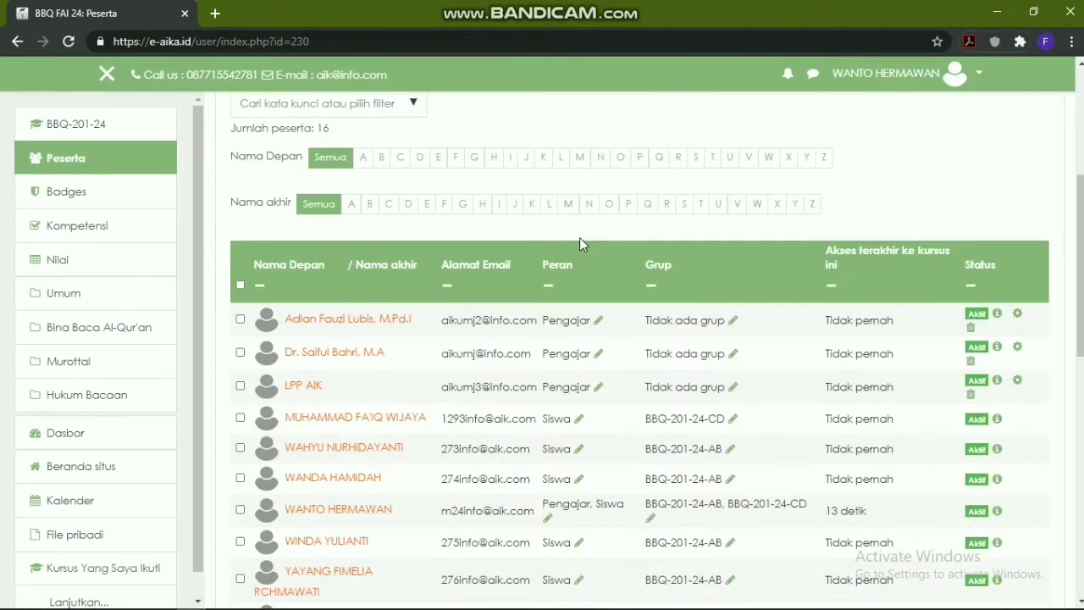
{"action": "scroll", "coordinate": [419, 271], "scroll_direction": "down", "scroll_amount": 5}
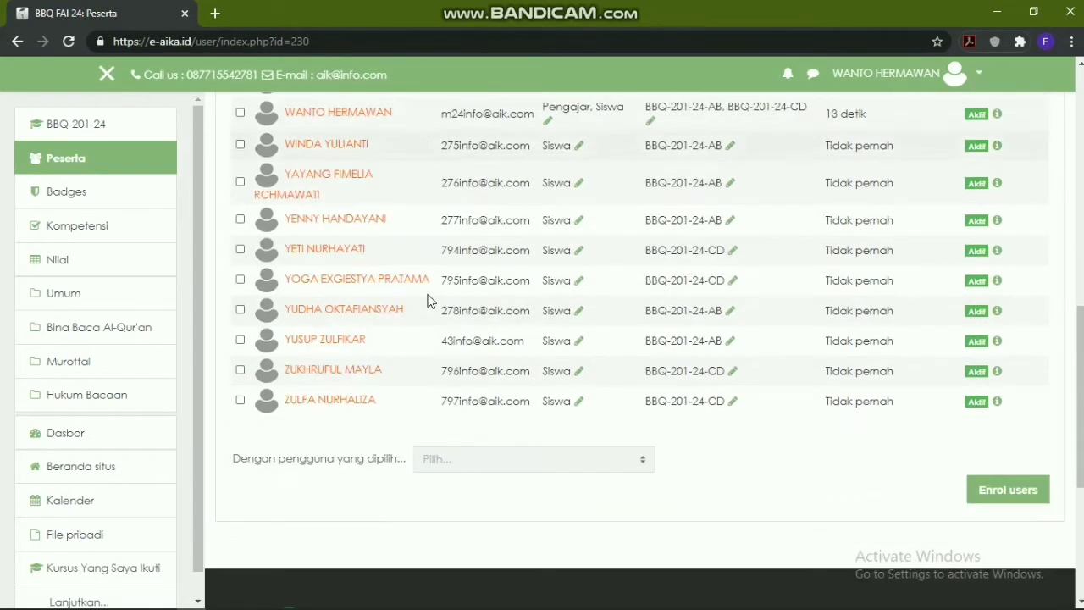
{"action": "scroll", "coordinate": [469, 417], "scroll_direction": "up", "scroll_amount": 5}
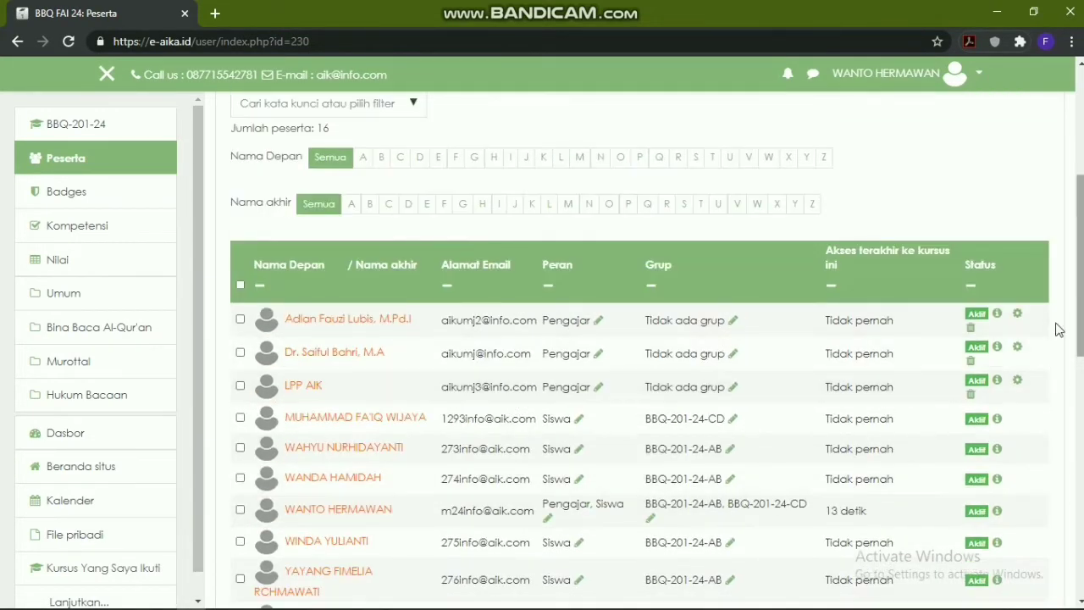
{"action": "scroll", "coordinate": [774, 302], "scroll_direction": "down", "scroll_amount": 2}
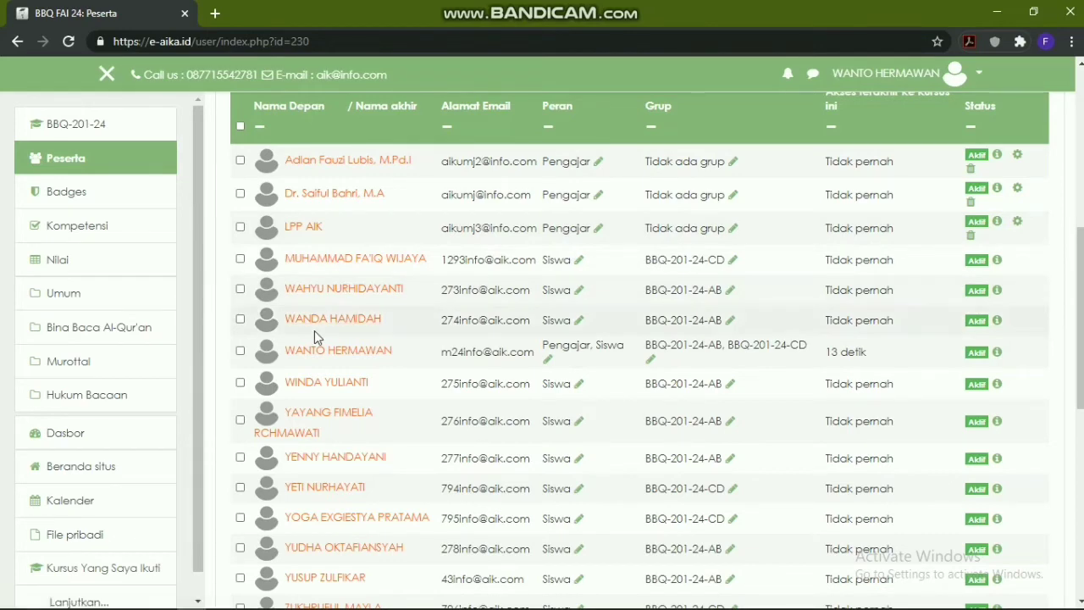
{"action": "scroll", "coordinate": [314, 330], "scroll_direction": "down", "scroll_amount": 2}
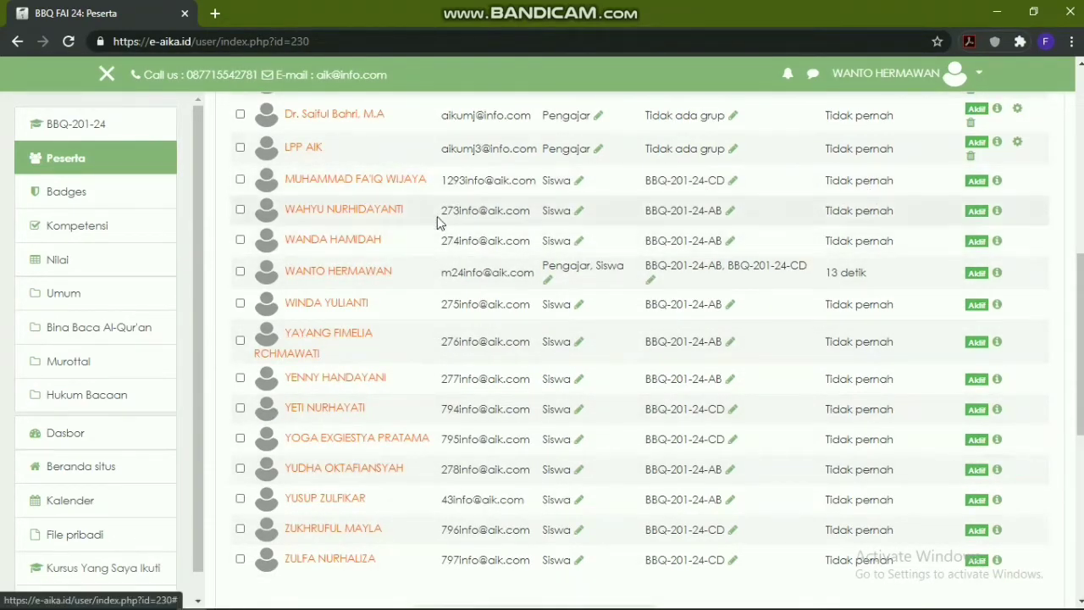
{"action": "scroll", "coordinate": [802, 214], "scroll_direction": "up", "scroll_amount": 2}
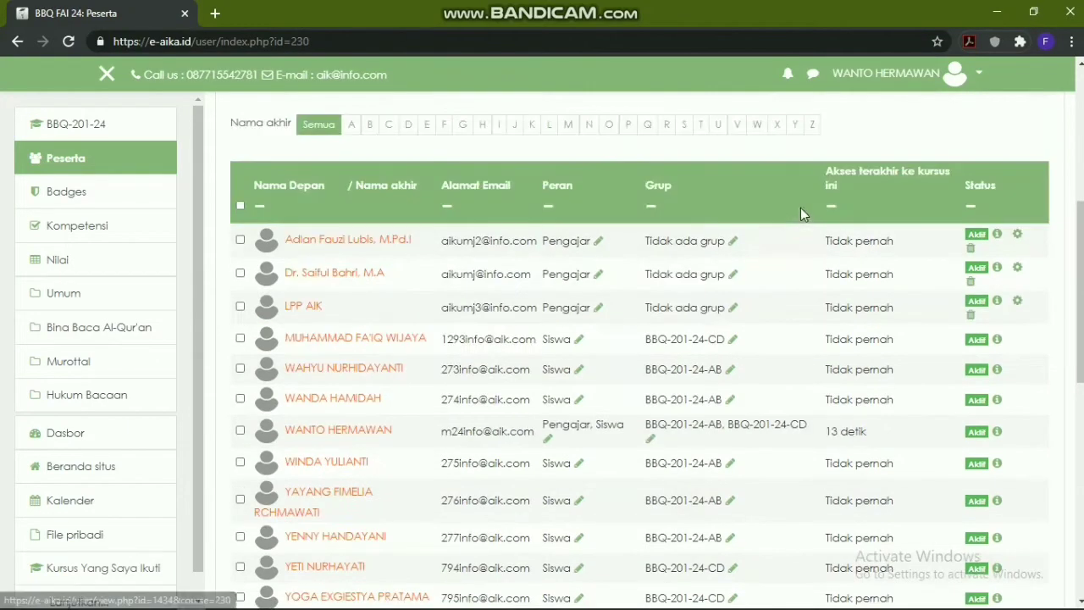
{"action": "scroll", "coordinate": [381, 339], "scroll_direction": "down", "scroll_amount": 1}
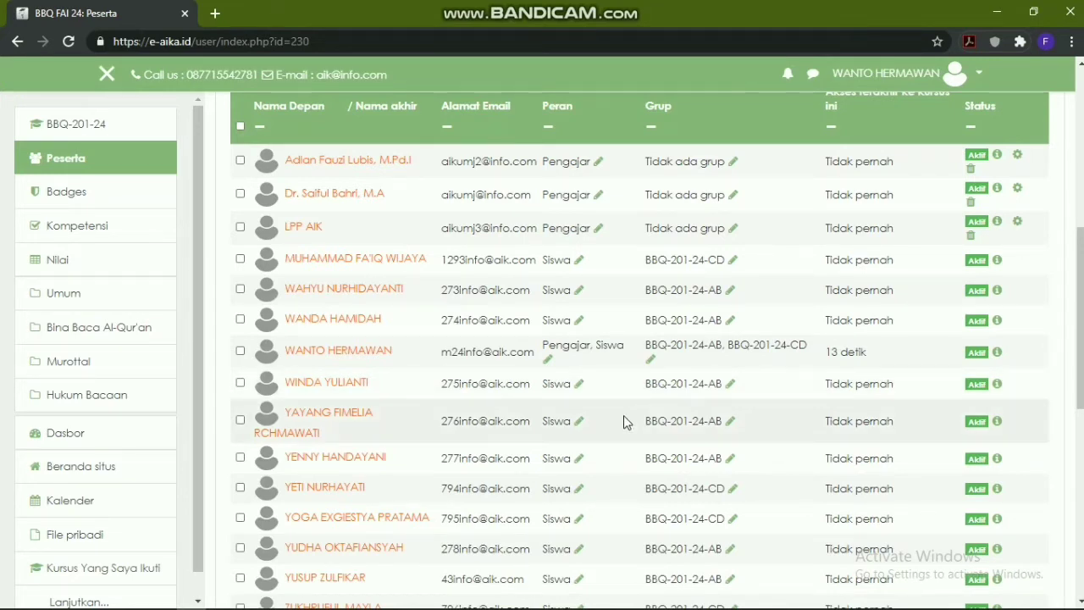
{"action": "scroll", "coordinate": [621, 416], "scroll_direction": "down", "scroll_amount": 2}
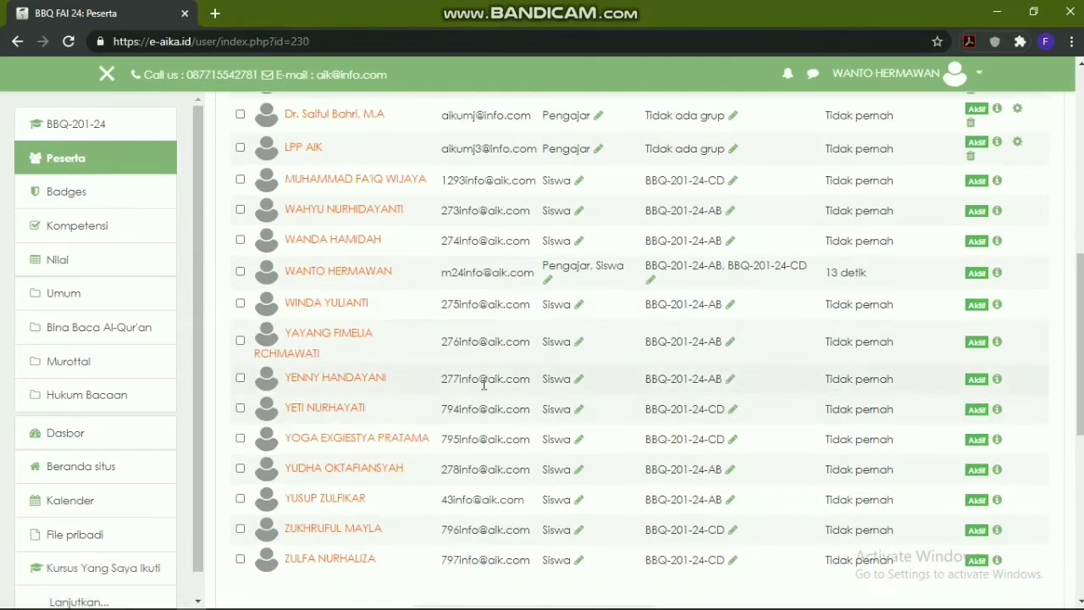
{"action": "scroll", "coordinate": [745, 367], "scroll_direction": "down", "scroll_amount": 2}
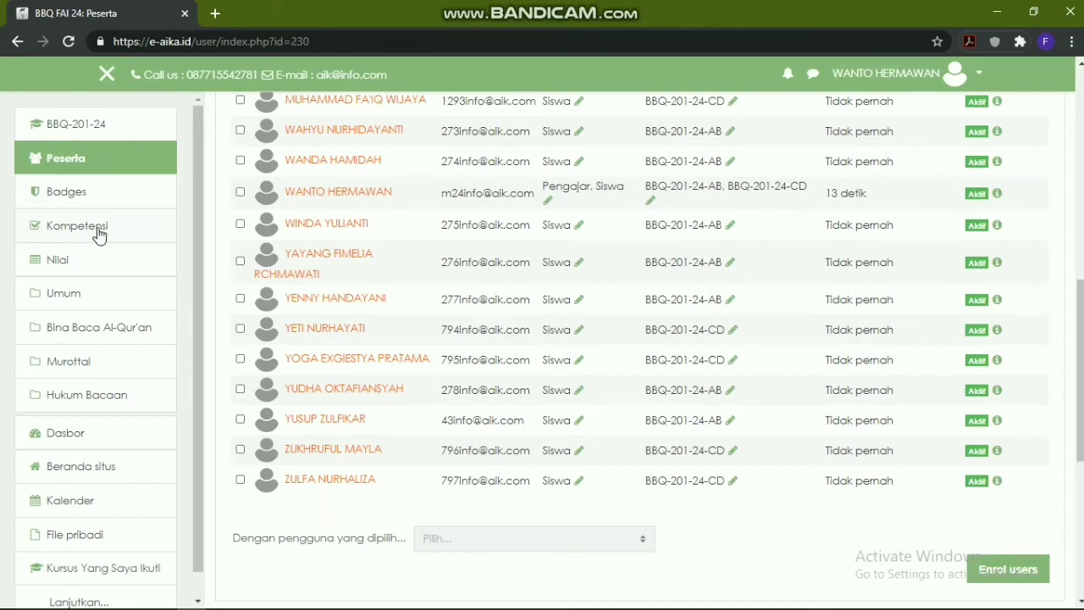
Check the Nilai grader report, then browse the BBQ-201-24 sections down to Murottal and Hukum Bacaan
{"action": "left_click", "coordinate": [91, 265]}
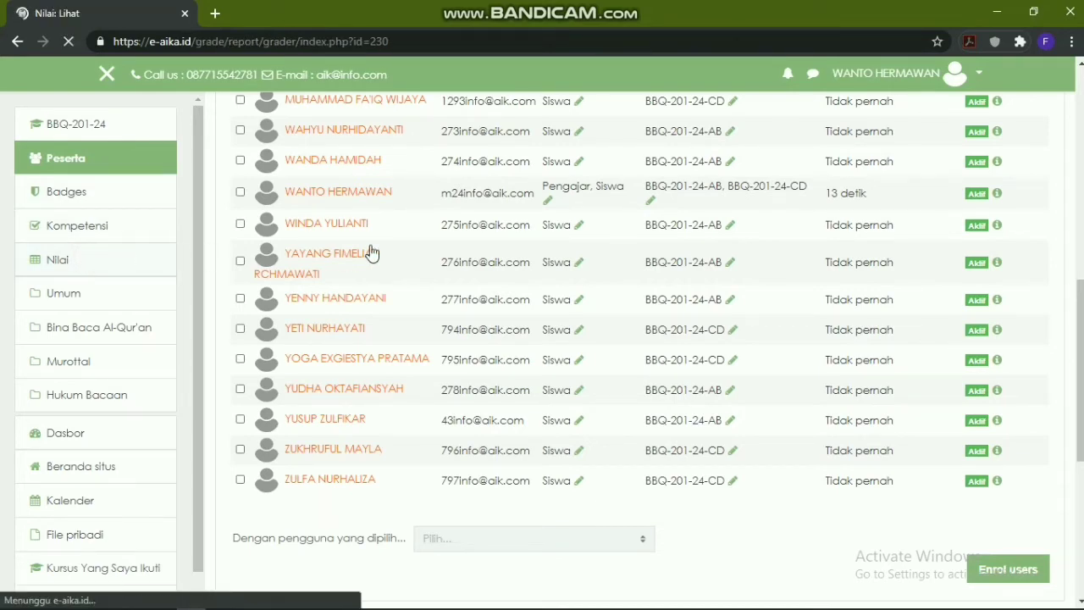
{"action": "scroll", "coordinate": [709, 360], "scroll_direction": "down", "scroll_amount": 2}
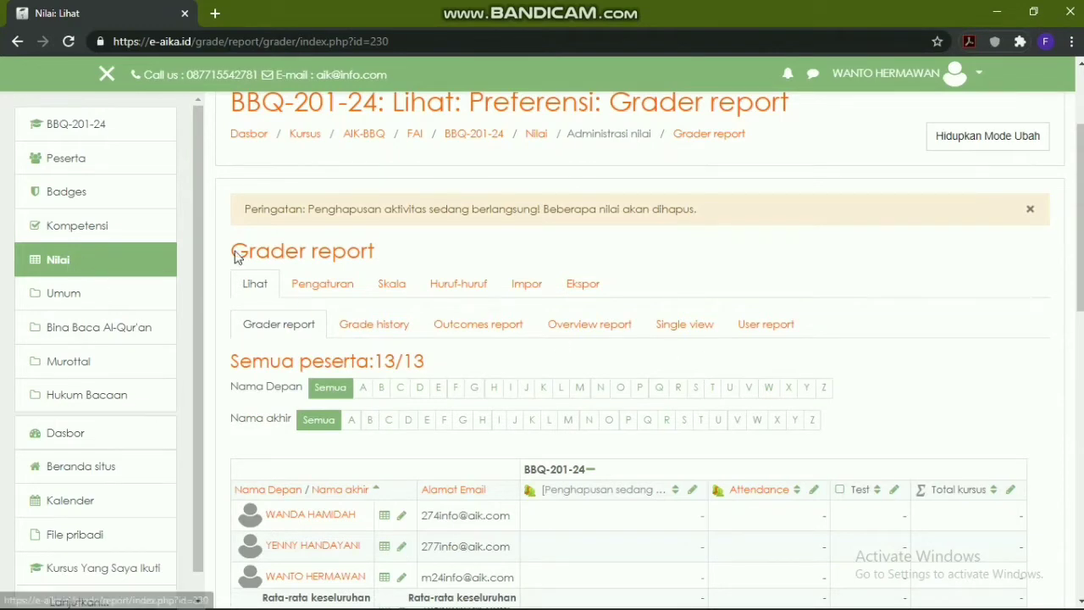
{"action": "left_click", "coordinate": [104, 133]}
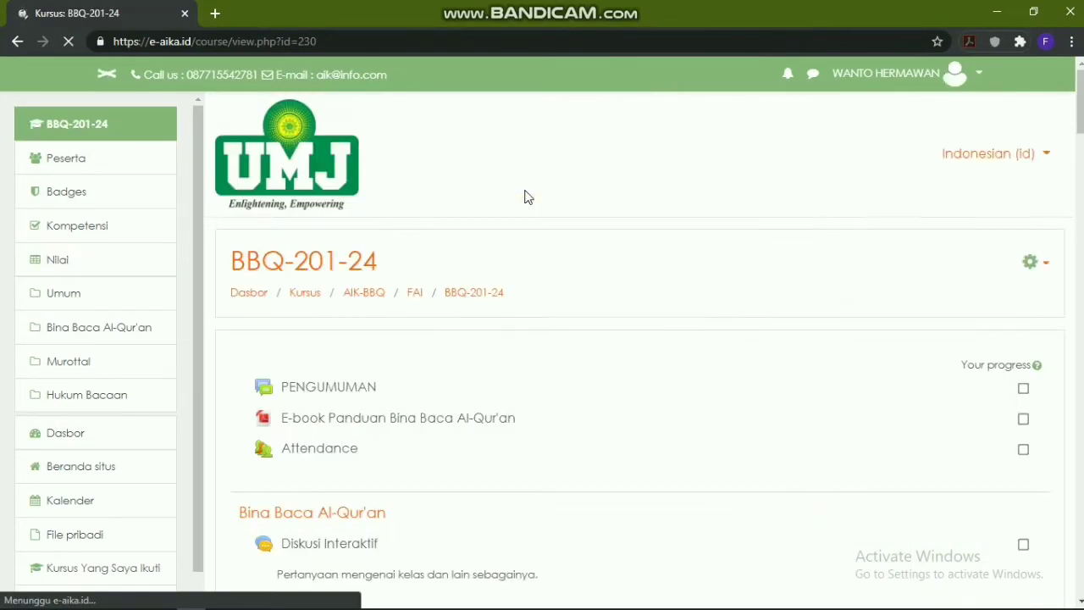
{"action": "scroll", "coordinate": [525, 195], "scroll_direction": "down", "scroll_amount": 2}
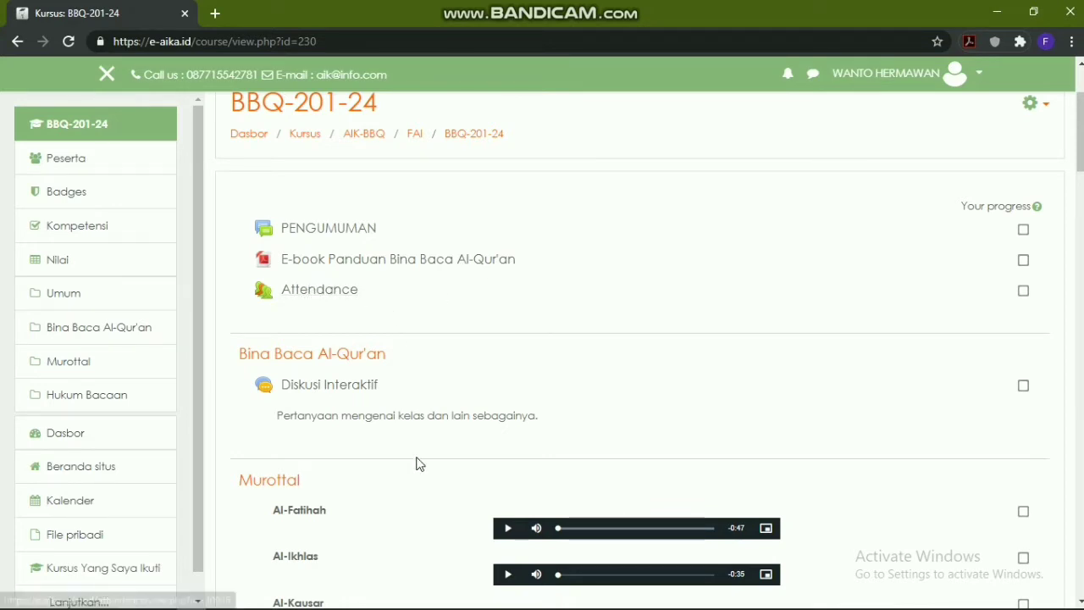
{"action": "scroll", "coordinate": [398, 405], "scroll_direction": "down", "scroll_amount": 1}
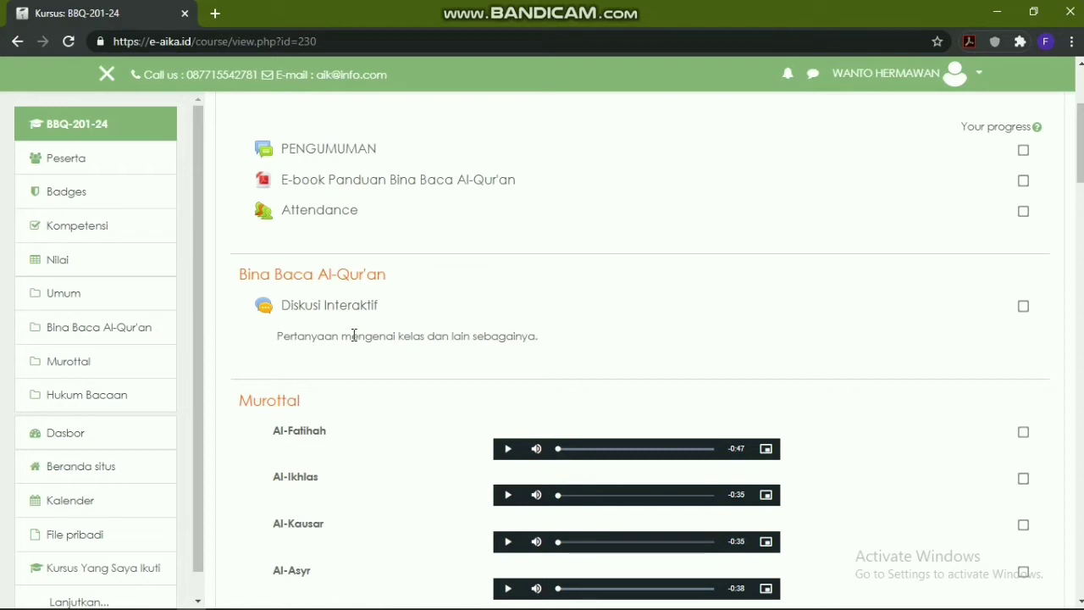
{"action": "scroll", "coordinate": [354, 335], "scroll_direction": "down", "scroll_amount": 2}
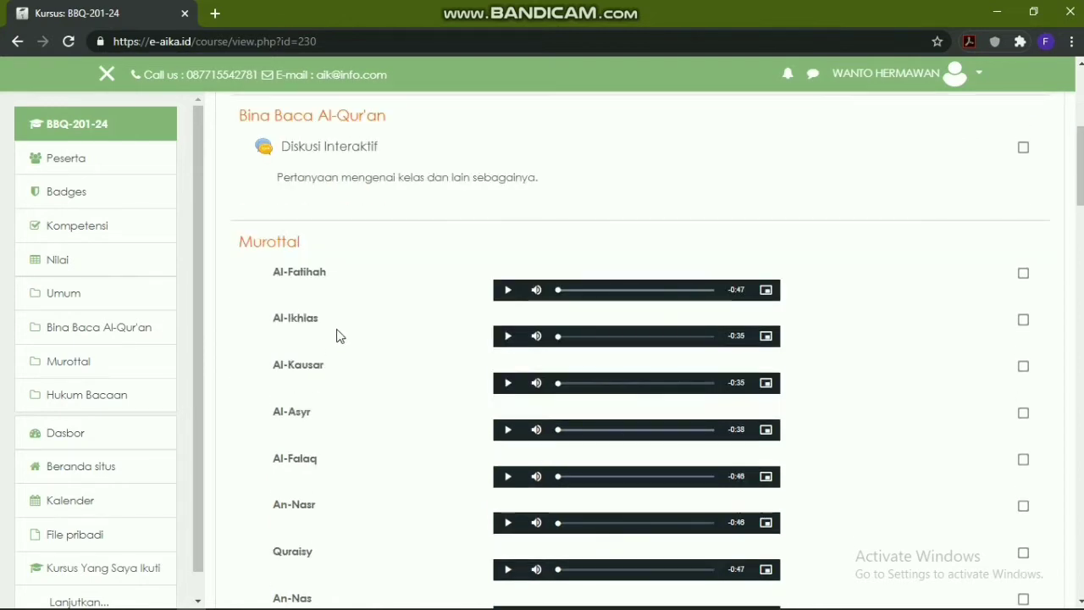
{"action": "scroll", "coordinate": [337, 323], "scroll_direction": "down", "scroll_amount": 14}
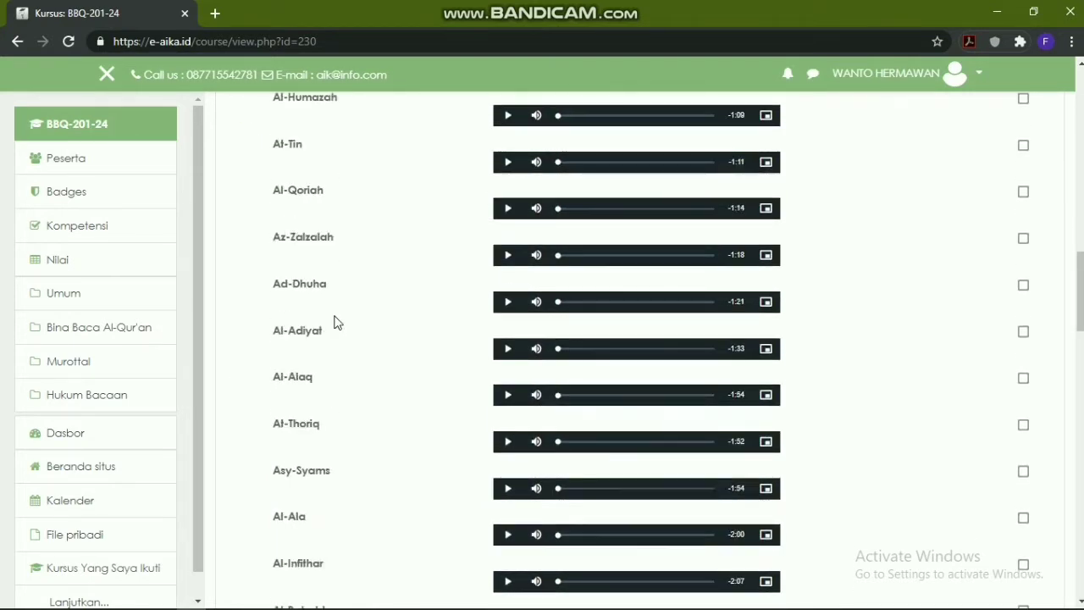
{"action": "scroll", "coordinate": [334, 320], "scroll_direction": "down", "scroll_amount": 7}
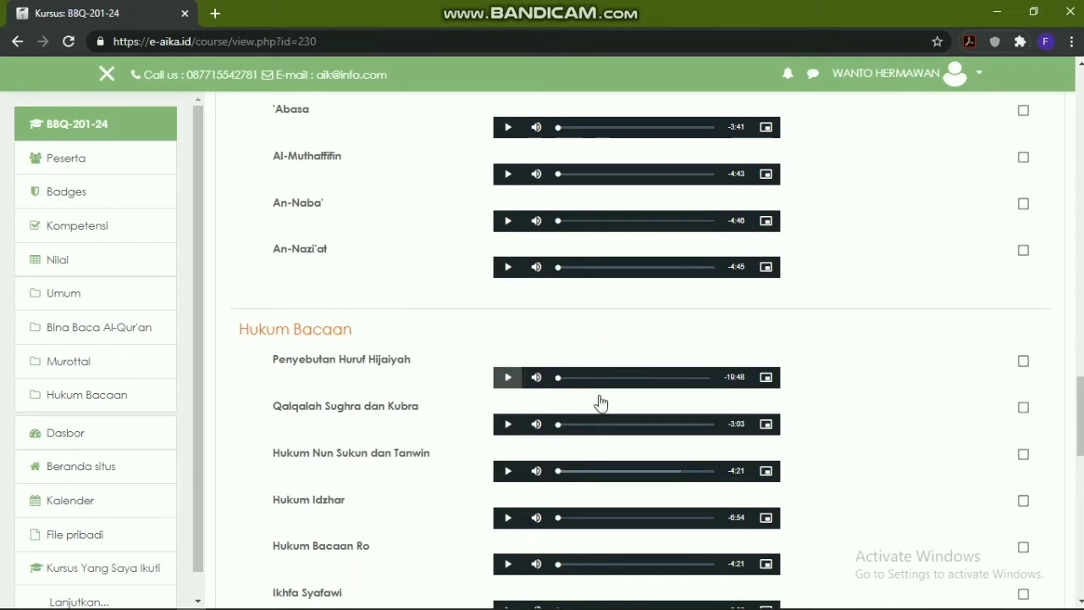
{"action": "scroll", "coordinate": [650, 341], "scroll_direction": "up", "scroll_amount": 20}
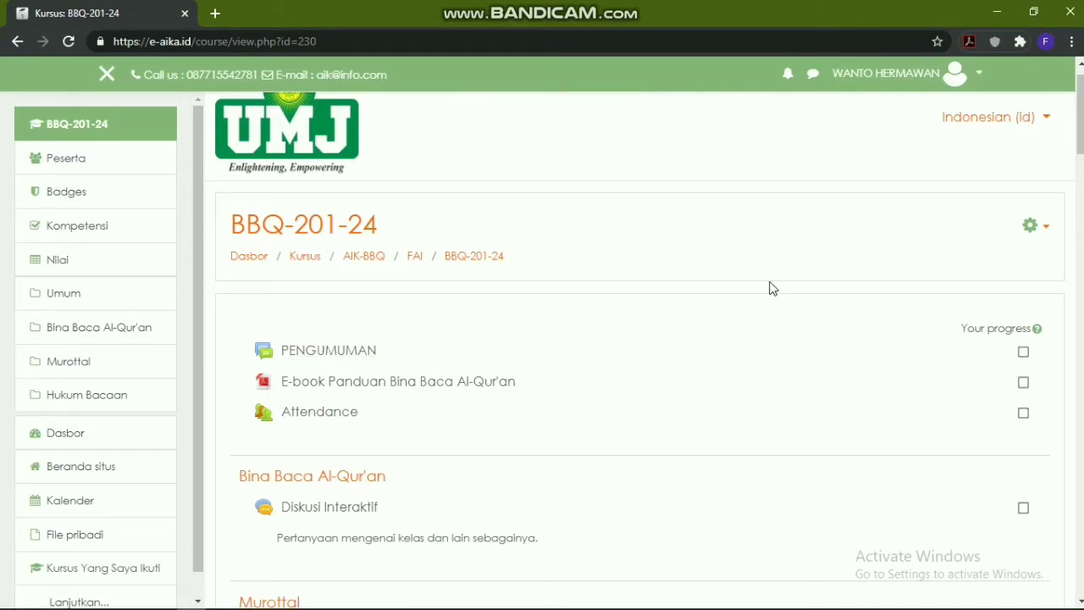
Turn editing on and open Ubah Pengaturan for the PENGUMUMAN forum
{"action": "left_click", "coordinate": [1031, 230]}
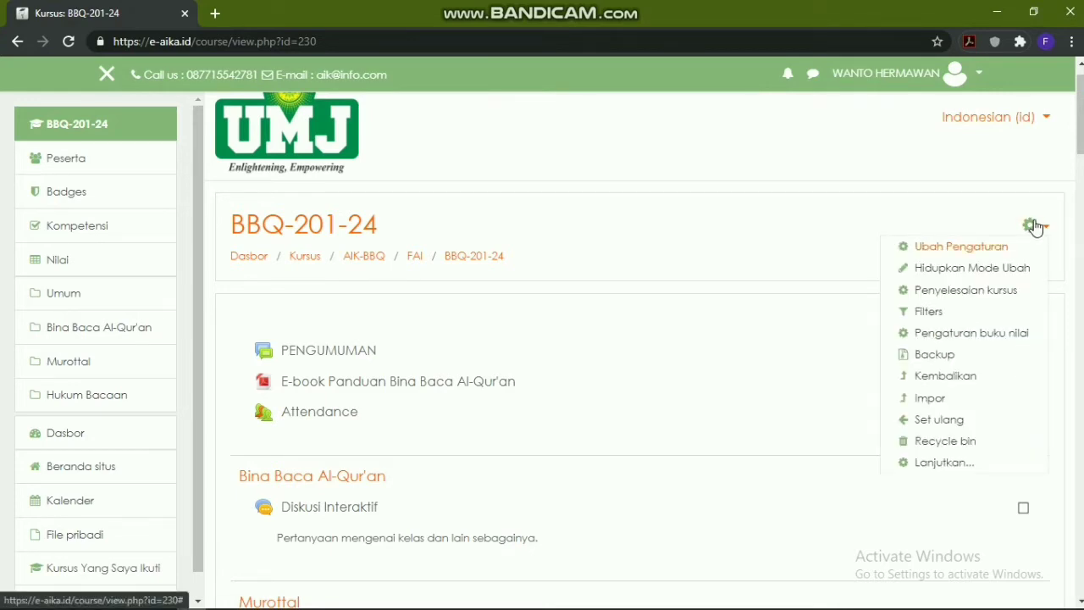
{"action": "left_click", "coordinate": [984, 267]}
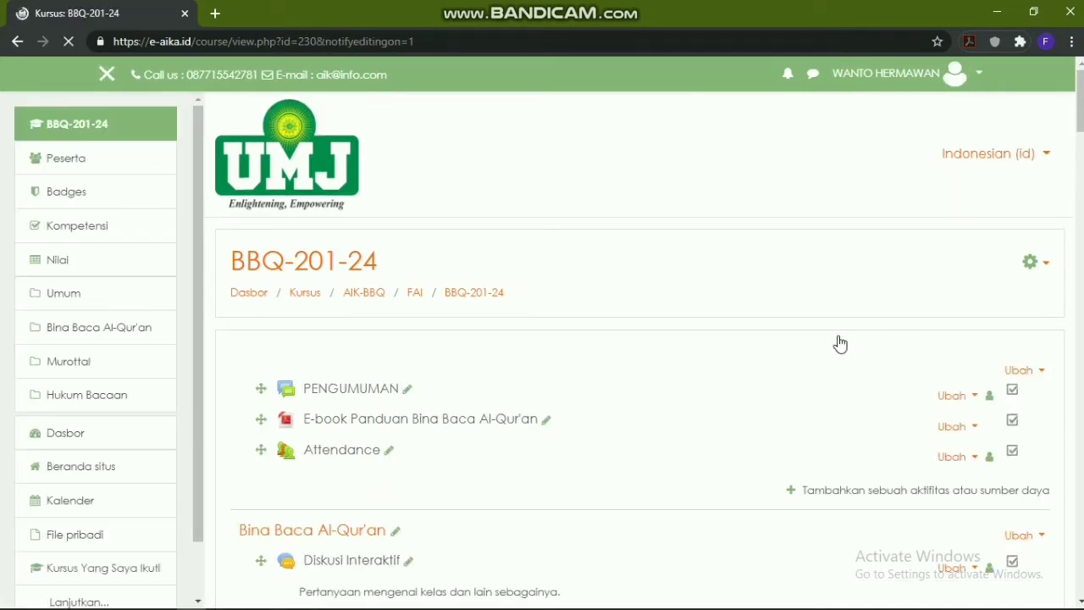
{"action": "scroll", "coordinate": [932, 327], "scroll_direction": "down", "scroll_amount": 1}
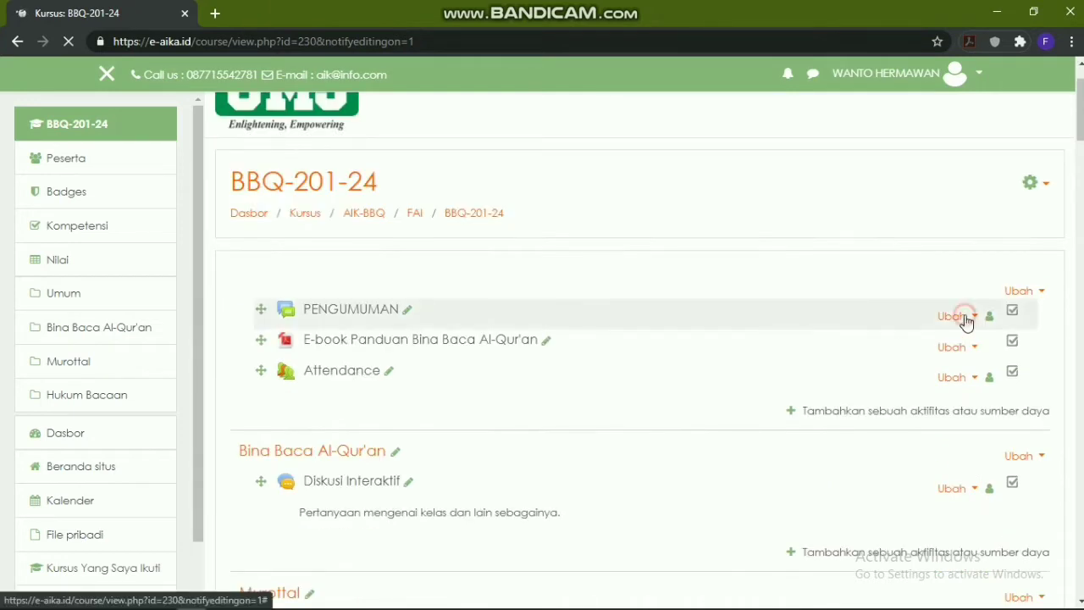
{"action": "left_click", "coordinate": [965, 318]}
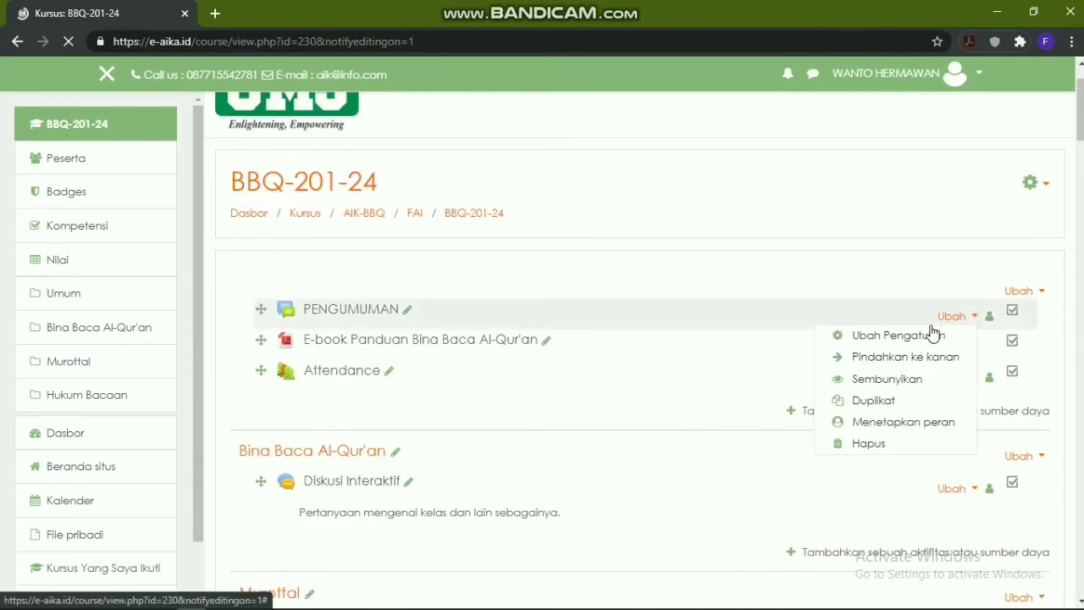
{"action": "left_click", "coordinate": [883, 343]}
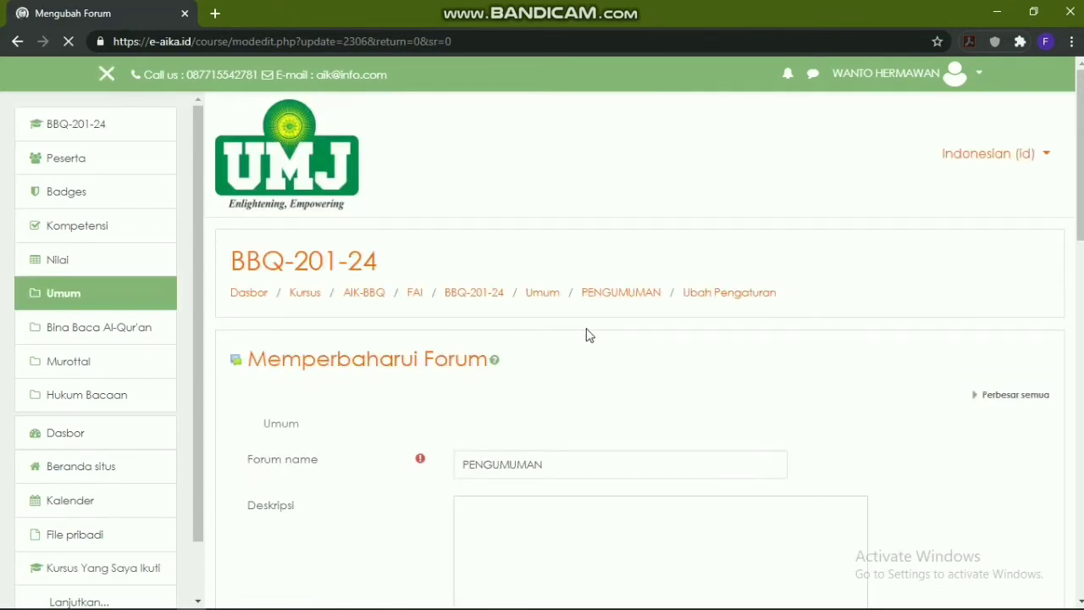
Write the description 'Peserta menghubungi saya dinomer ini' followed by the teacher's phone number
{"action": "scroll", "coordinate": [516, 445], "scroll_direction": "down", "scroll_amount": 2}
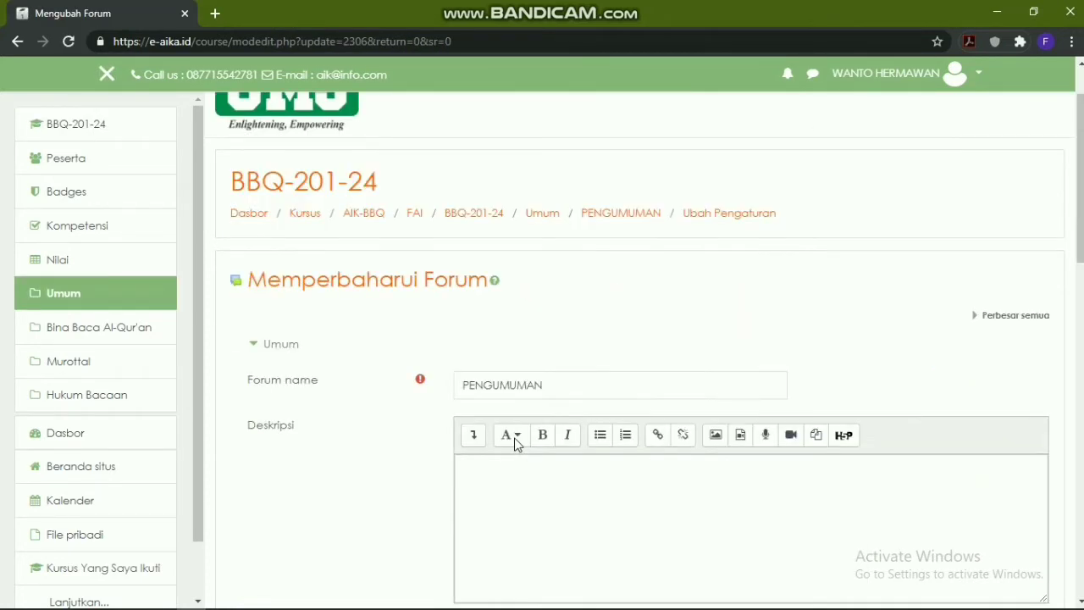
{"action": "left_click", "coordinate": [497, 390]}
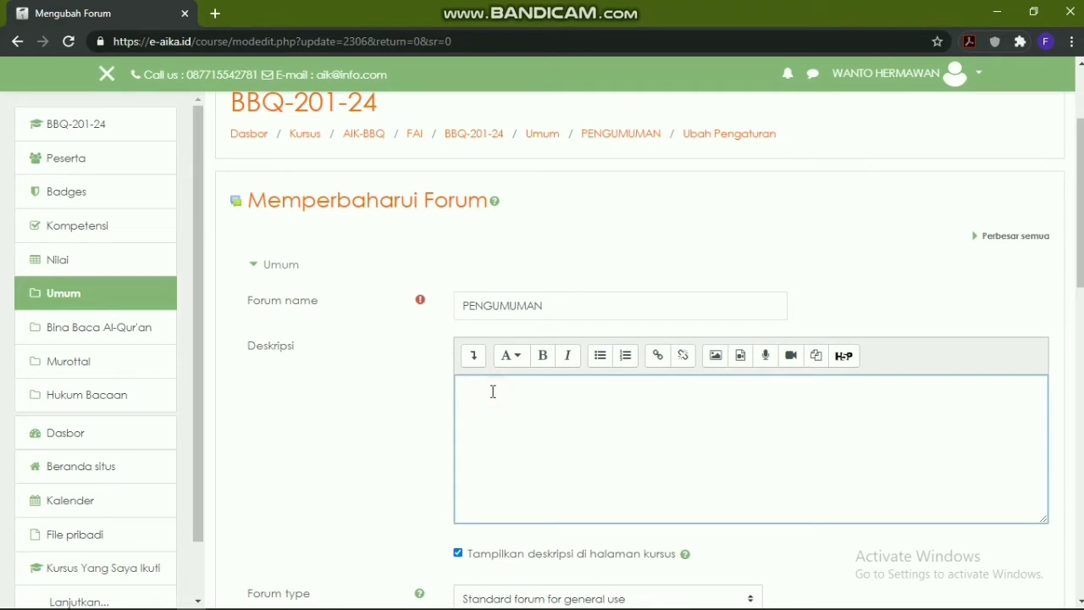
{"action": "scroll", "coordinate": [496, 385], "scroll_direction": "down", "scroll_amount": 1}
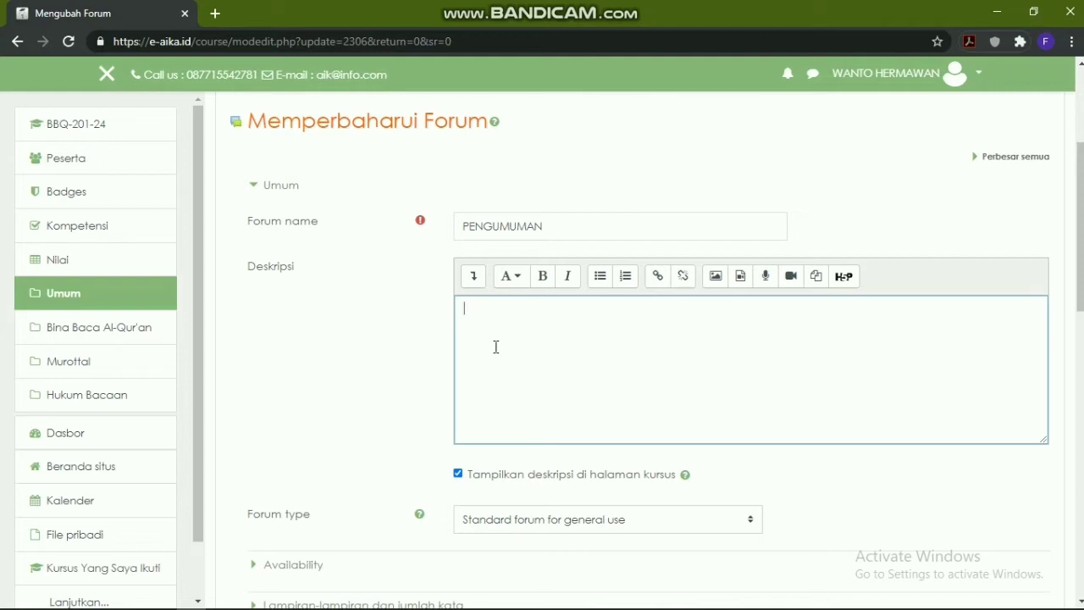
{"action": "type", "text": "Unu"}
{"action": "key", "text": "BackSpace"}
{"action": "key", "text": "BackSpace"}
{"action": "key", "text": "BackSpace"}
{"action": "type", "text": "Peserta menghubungi saya dinomer ini .."}
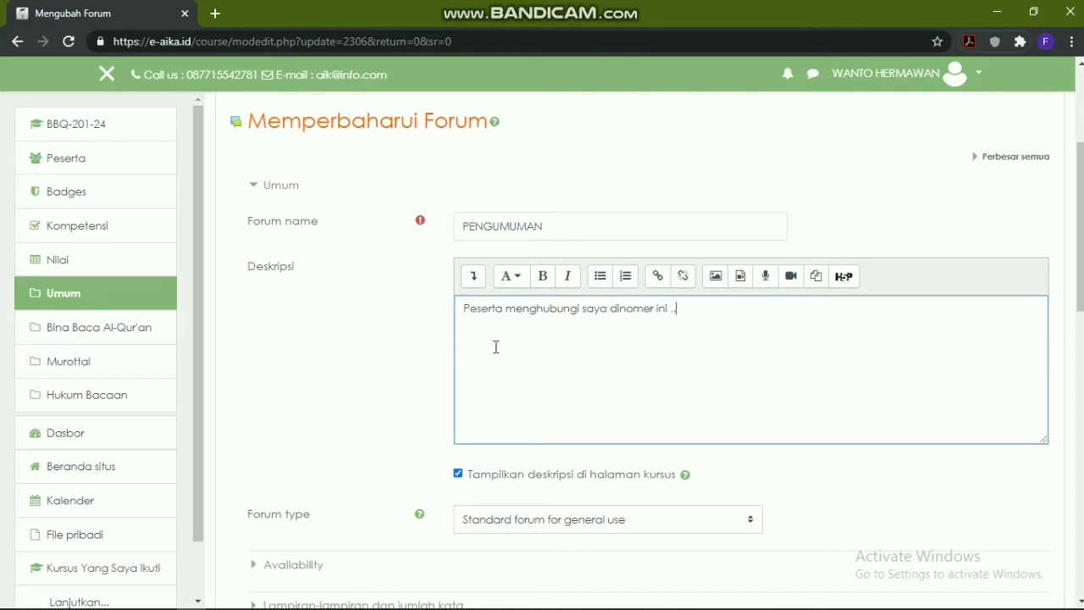
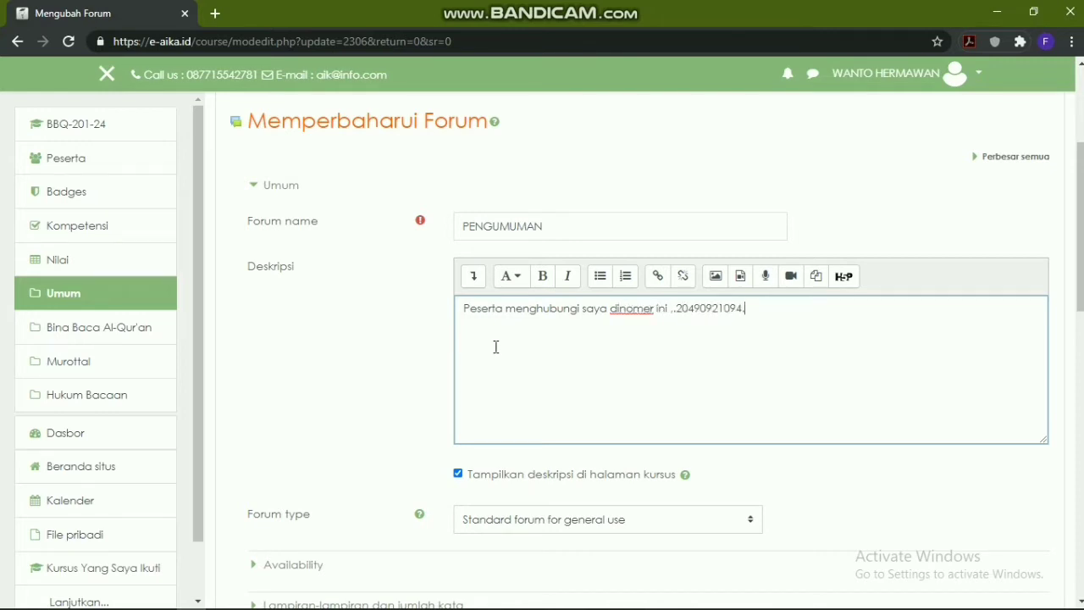
Keep the description shown on the course page and save with Simpan dan kembali ke kursus
{"action": "scroll", "coordinate": [547, 331], "scroll_direction": "down", "scroll_amount": 1}
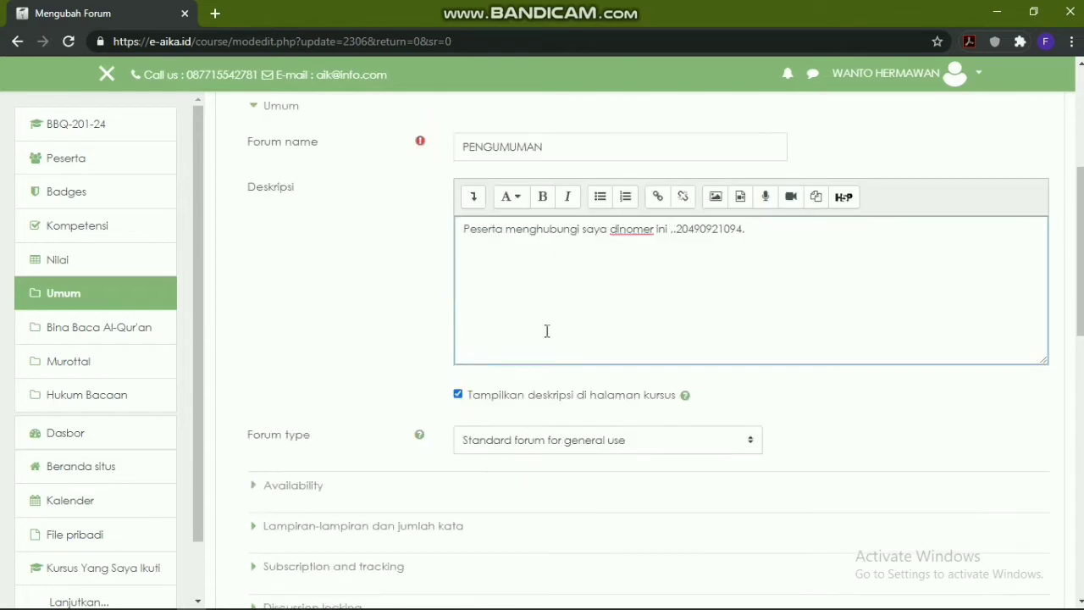
{"action": "left_click", "coordinate": [459, 398]}
{"action": "left_click", "coordinate": [458, 395]}
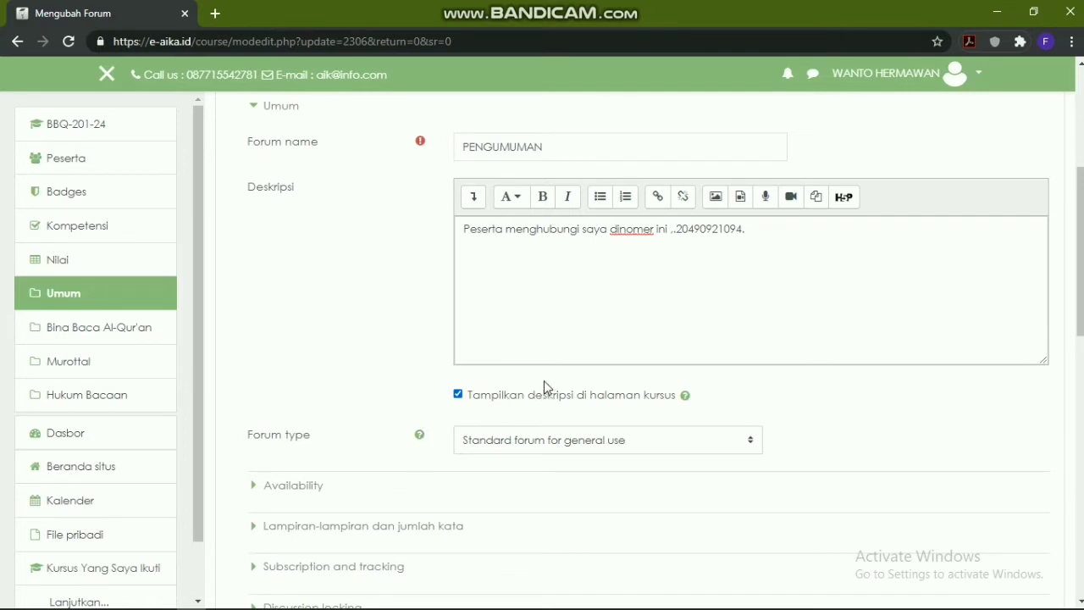
{"action": "scroll", "coordinate": [508, 337], "scroll_direction": "down", "scroll_amount": 1}
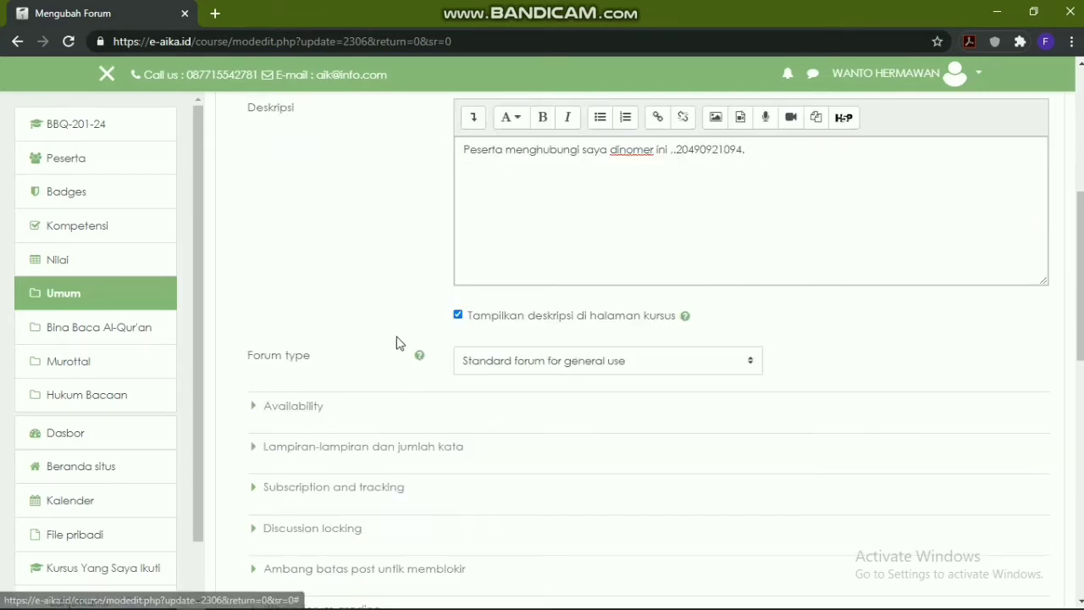
{"action": "scroll", "coordinate": [416, 320], "scroll_direction": "down", "scroll_amount": 6}
{"action": "scroll", "coordinate": [516, 344], "scroll_direction": "up", "scroll_amount": 3}
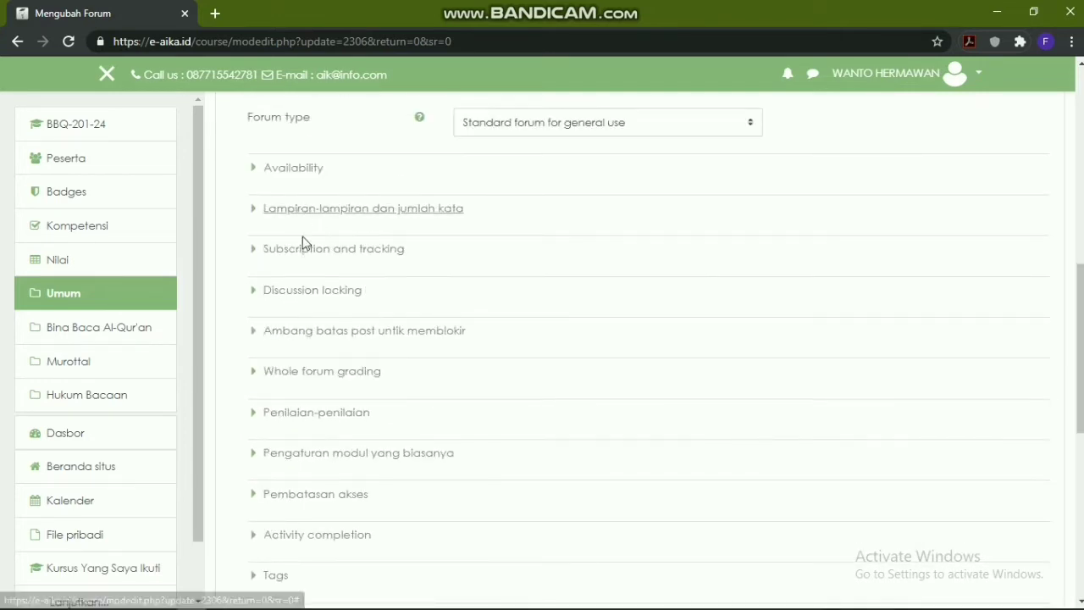
{"action": "scroll", "coordinate": [298, 365], "scroll_direction": "down", "scroll_amount": 2}
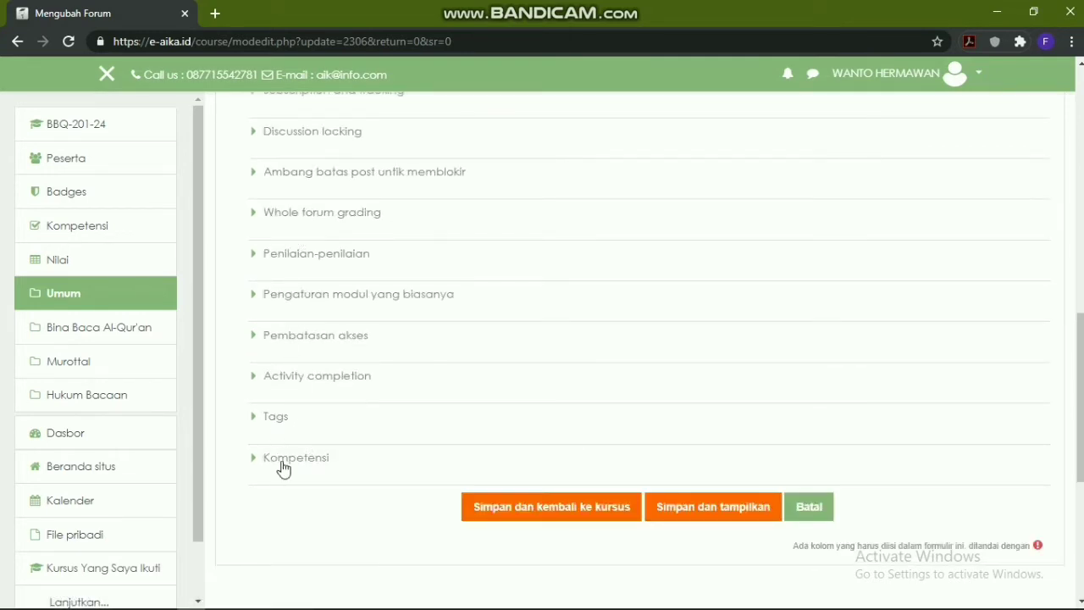
{"action": "left_click", "coordinate": [585, 510]}
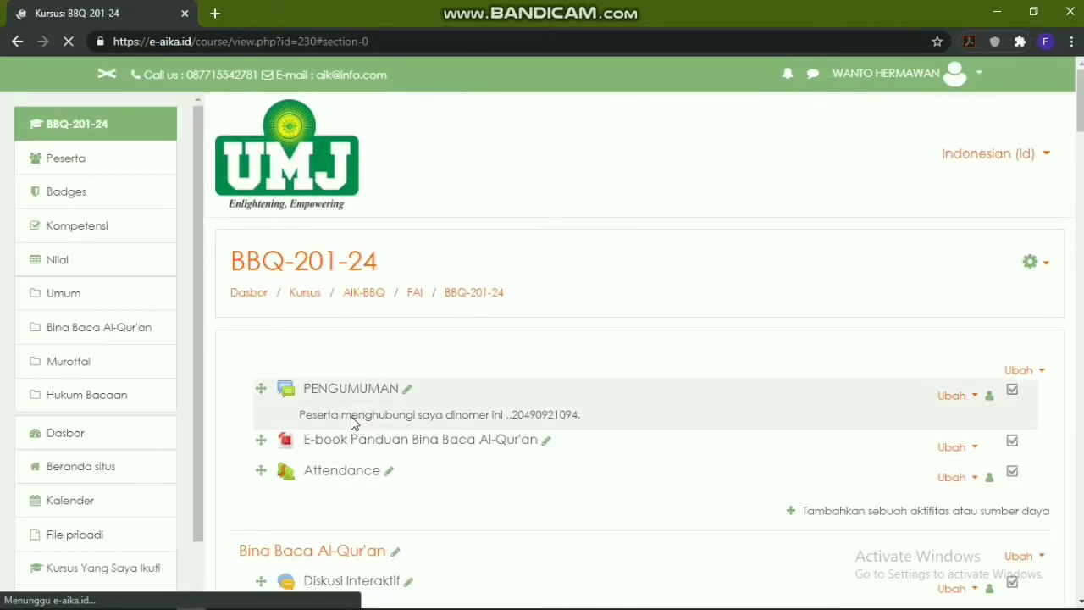
Check the new PENGUMUMAN description, then open the Attendance activity
{"action": "scroll", "coordinate": [355, 419], "scroll_direction": "down", "scroll_amount": 3}
{"action": "scroll", "coordinate": [375, 304], "scroll_direction": "up", "scroll_amount": 2}
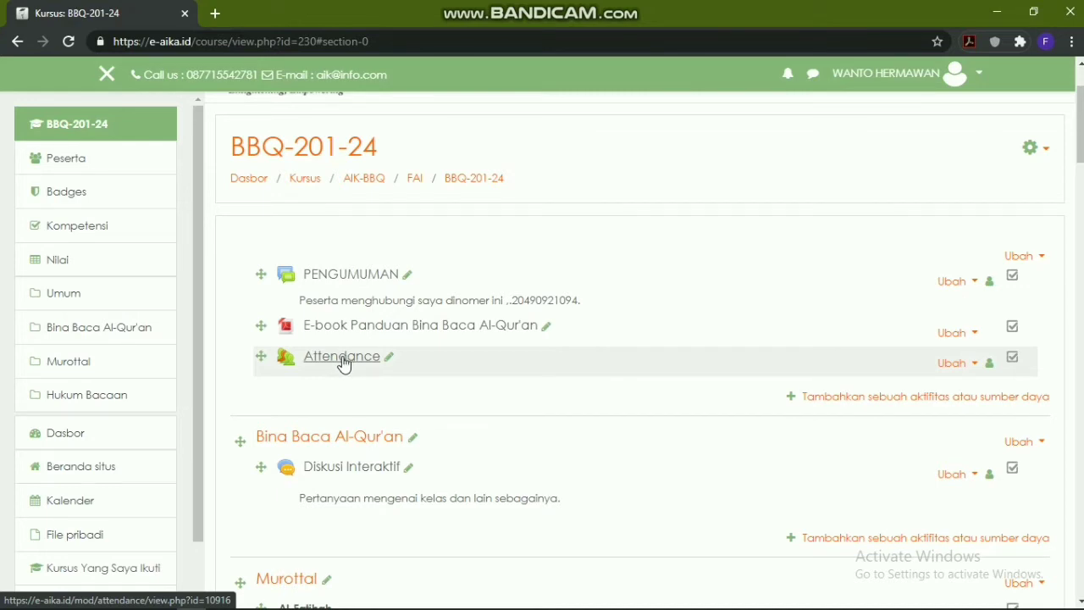
{"action": "left_click", "coordinate": [343, 358]}
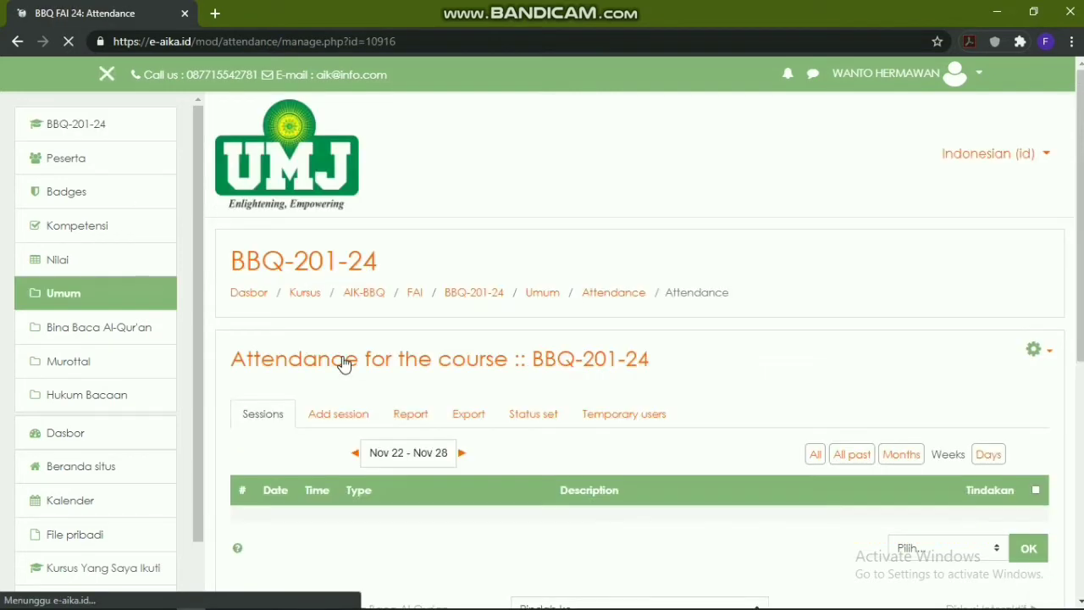
Open the Add session tab of the BBQ-201-24 Attendance activity
{"action": "scroll", "coordinate": [641, 242], "scroll_direction": "down", "scroll_amount": 1}
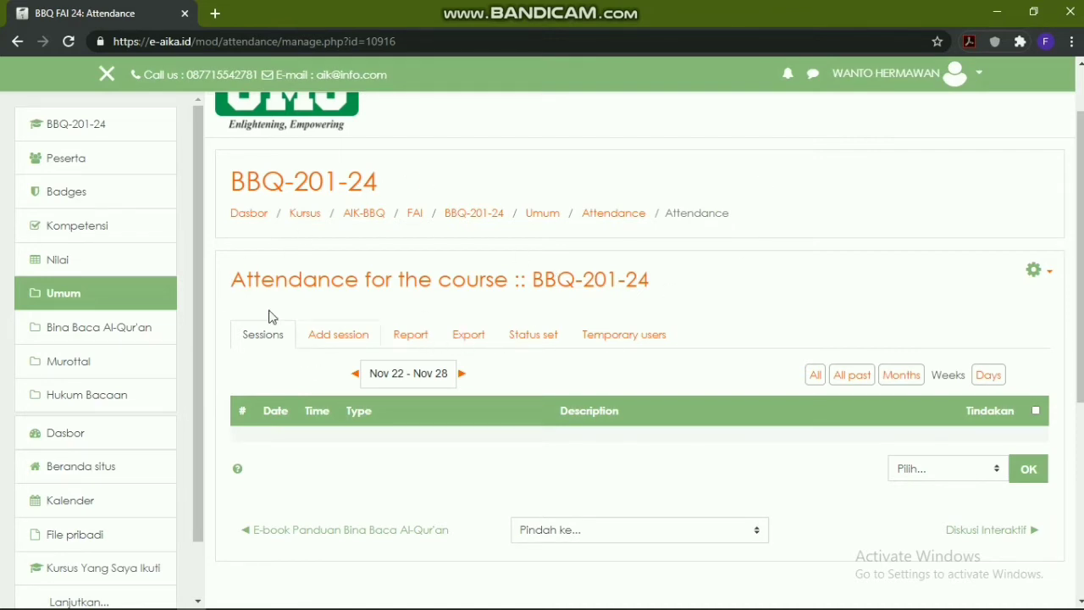
{"action": "left_click", "coordinate": [365, 343]}
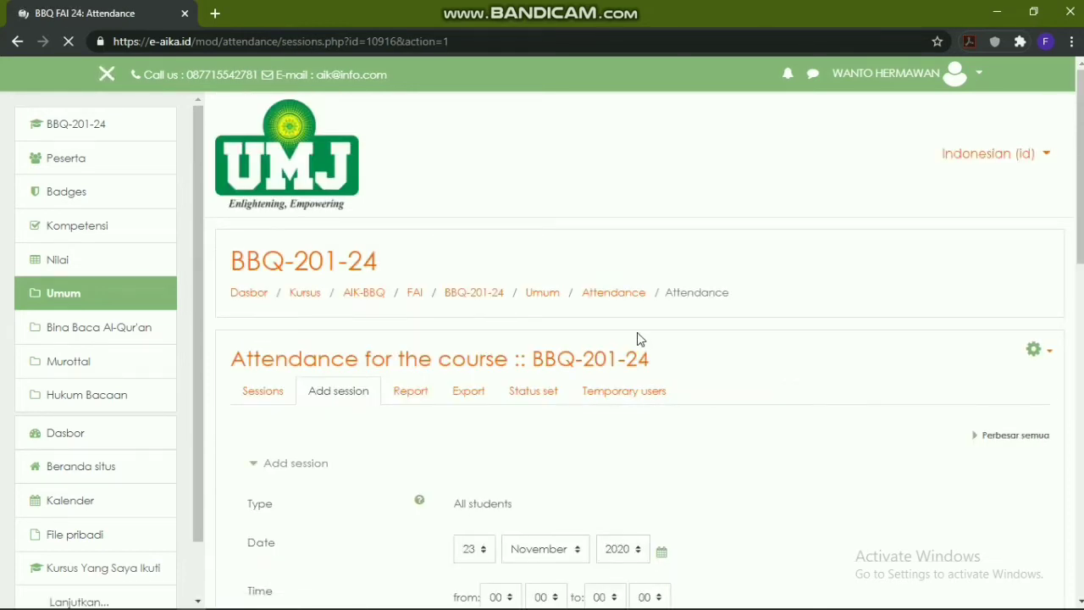
Keep the session date at 23 November 2020
{"action": "scroll", "coordinate": [641, 339], "scroll_direction": "down", "scroll_amount": 2}
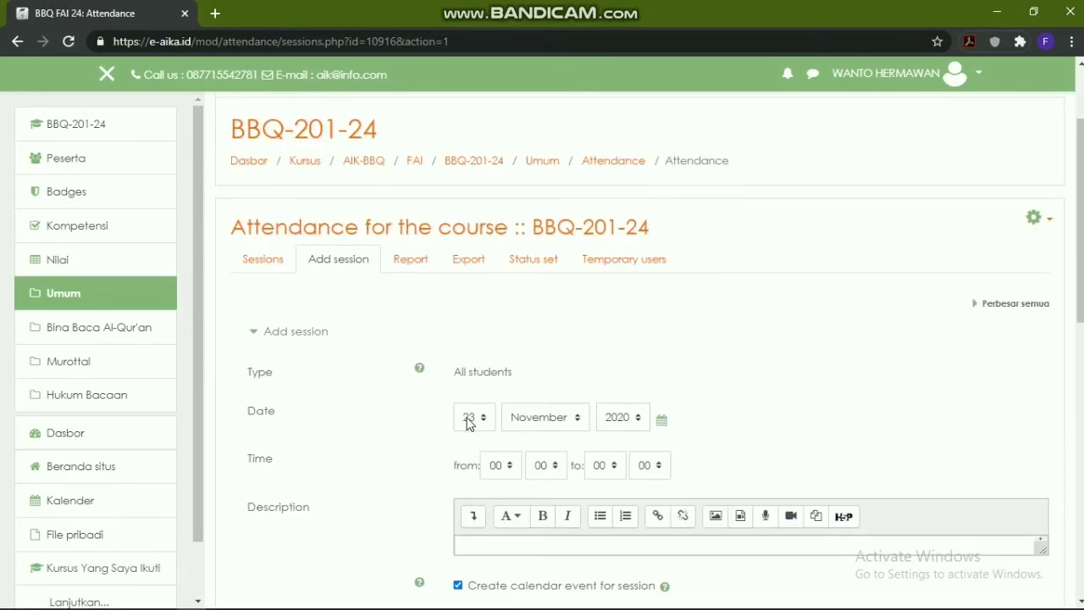
{"action": "scroll", "coordinate": [474, 423], "scroll_direction": "down", "scroll_amount": 1}
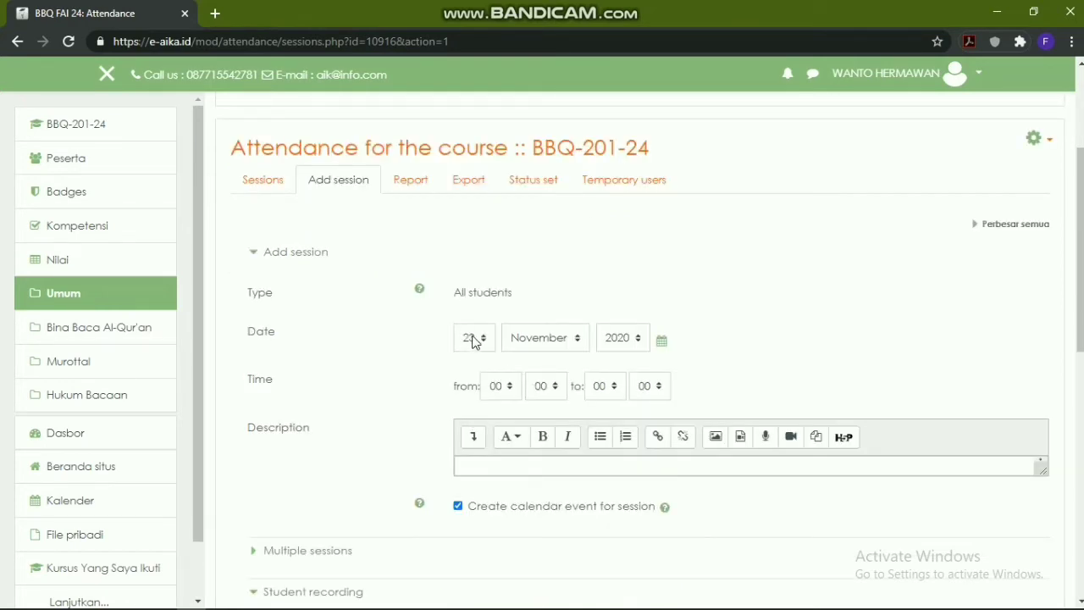
{"action": "left_click", "coordinate": [475, 339]}
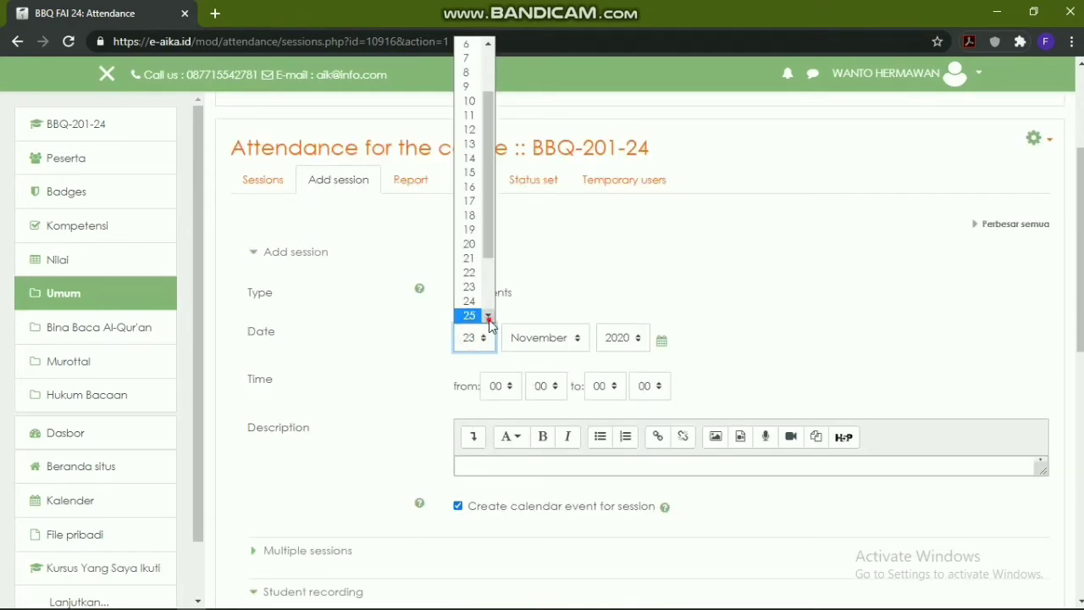
{"action": "scroll", "coordinate": [483, 311], "scroll_direction": "down", "scroll_amount": 2}
{"action": "left_click", "coordinate": [471, 255]}
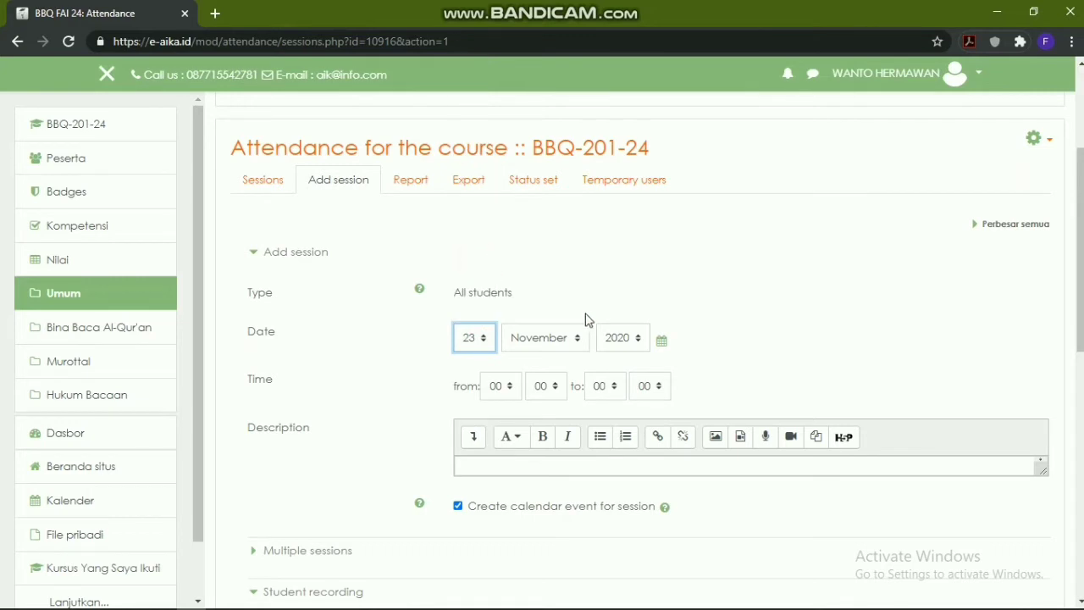
{"action": "left_click", "coordinate": [637, 339]}
{"action": "left_click", "coordinate": [637, 339]}
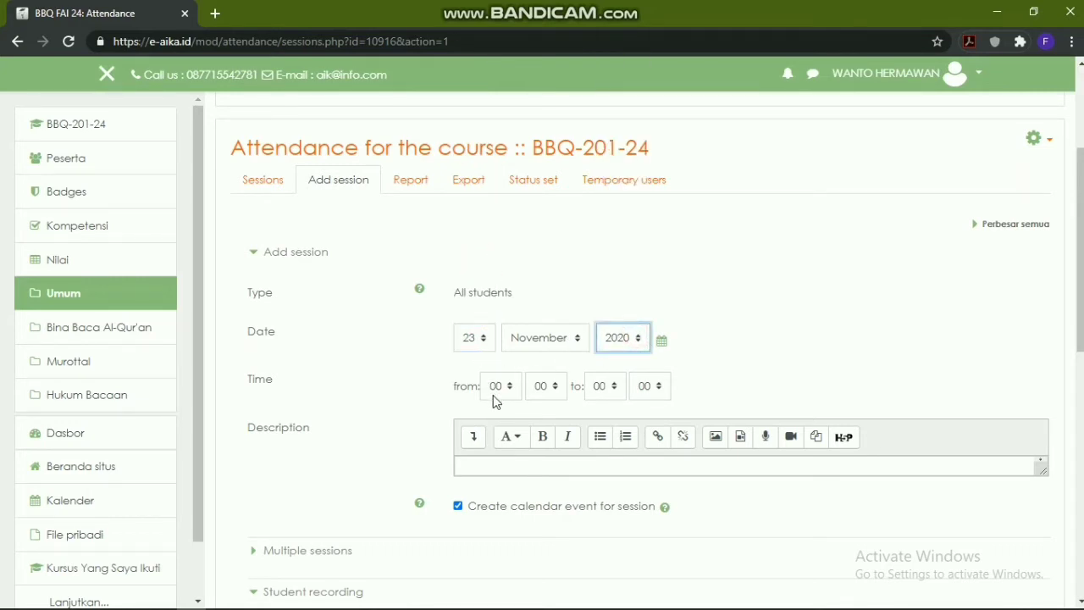
Set the session time to run from 09:00 to 09:20
{"action": "scroll", "coordinate": [496, 399], "scroll_direction": "down", "scroll_amount": 1}
{"action": "left_click", "coordinate": [509, 307]}
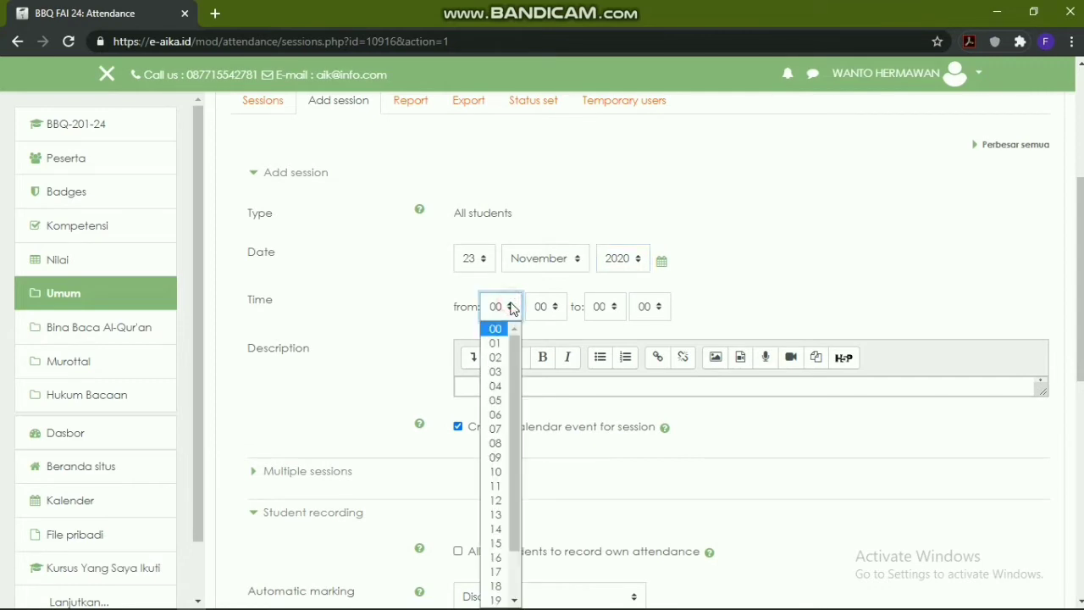
{"action": "scroll", "coordinate": [512, 365], "scroll_direction": "down", "scroll_amount": 1}
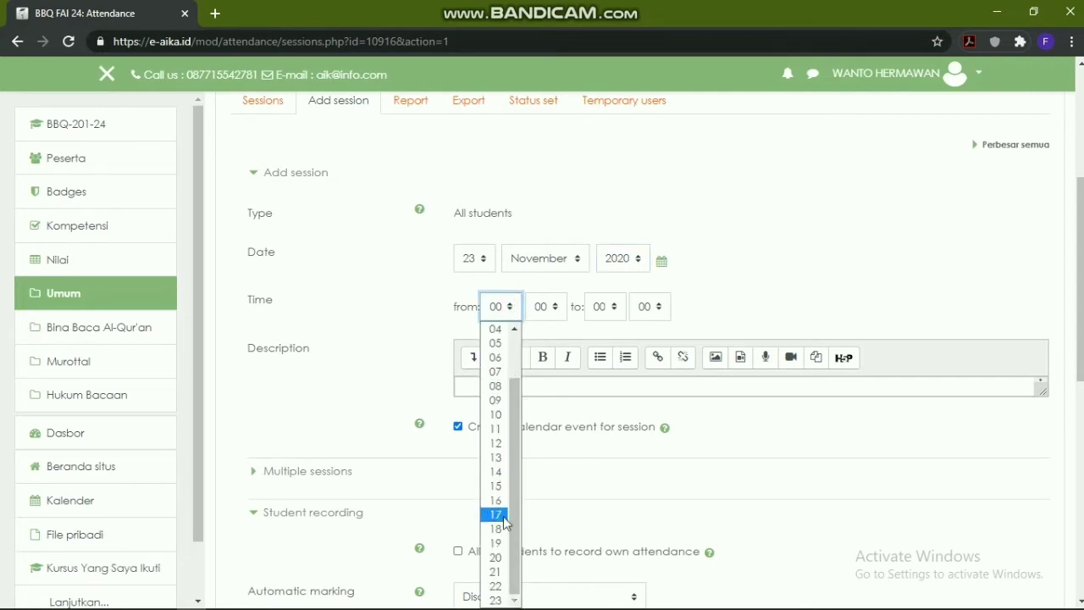
{"action": "left_click", "coordinate": [494, 400]}
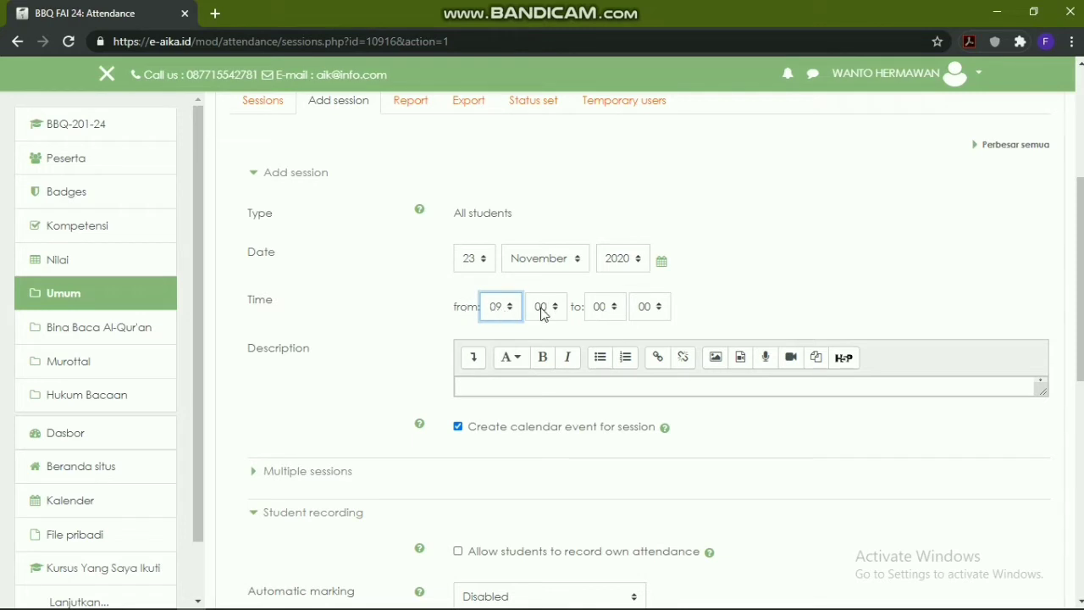
{"action": "left_click", "coordinate": [617, 308]}
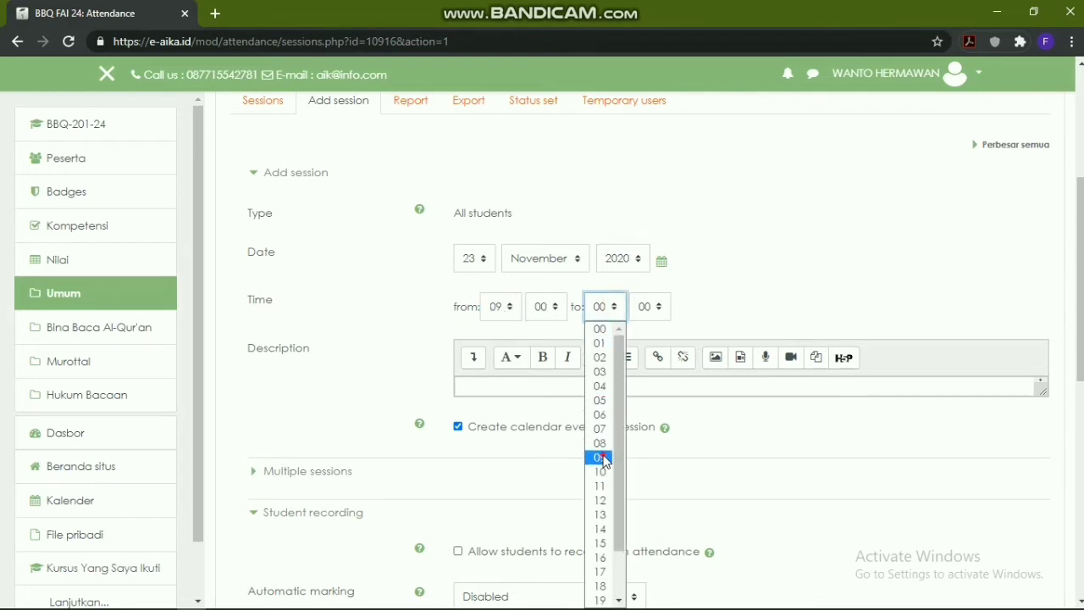
{"action": "left_click", "coordinate": [599, 466]}
{"action": "left_click", "coordinate": [650, 308]}
{"action": "left_click", "coordinate": [650, 387]}
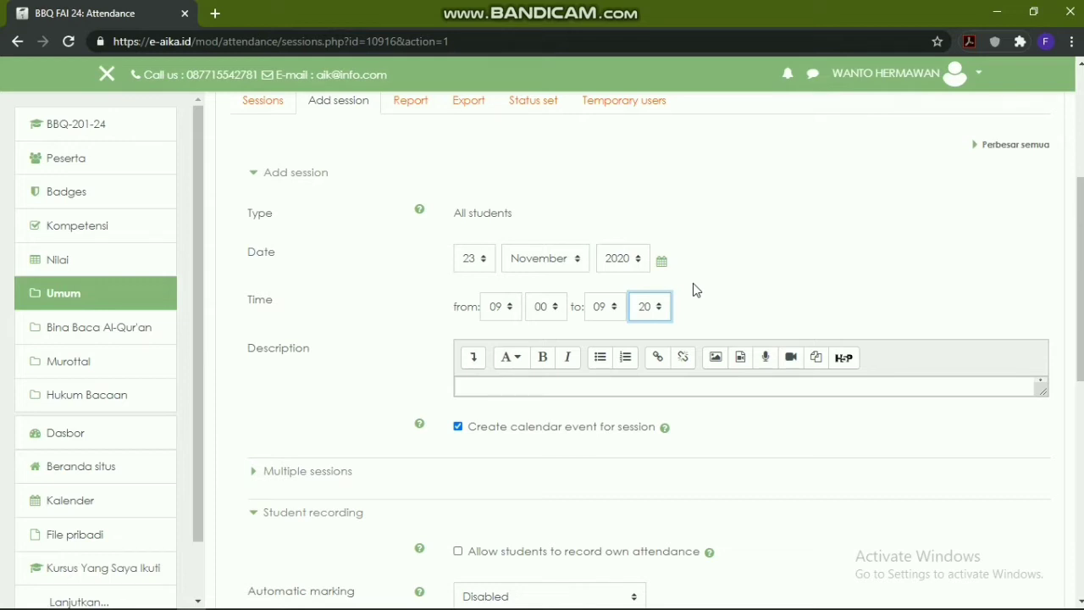
Describe the 23 Nov 2020 session as open 20 minutes, 09.00 - 09.20, and add it
{"action": "left_click", "coordinate": [558, 387]}
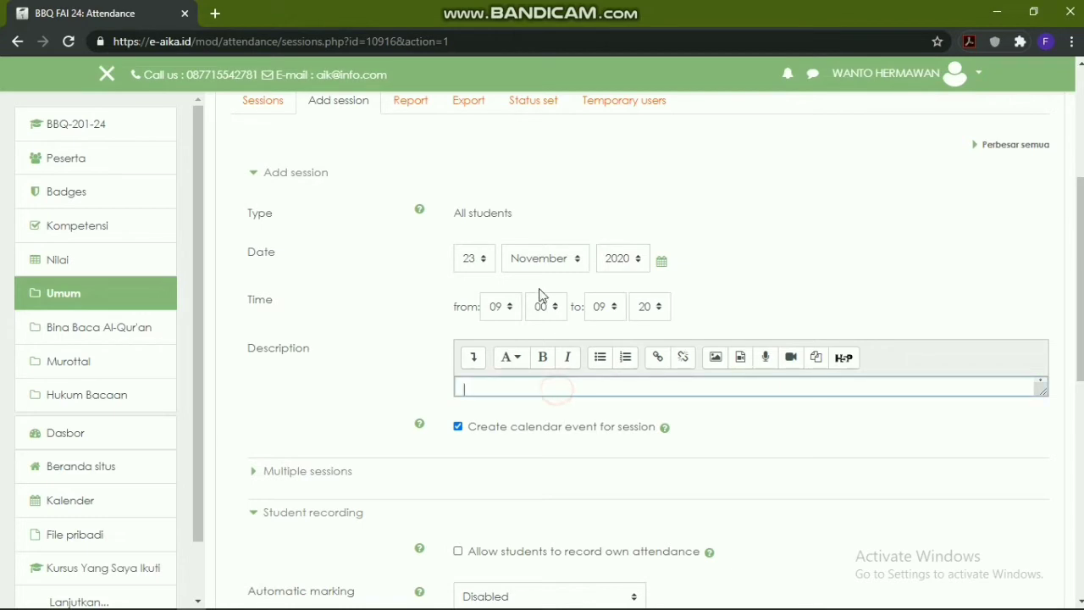
{"action": "scroll", "coordinate": [593, 293], "scroll_direction": "down", "scroll_amount": 2}
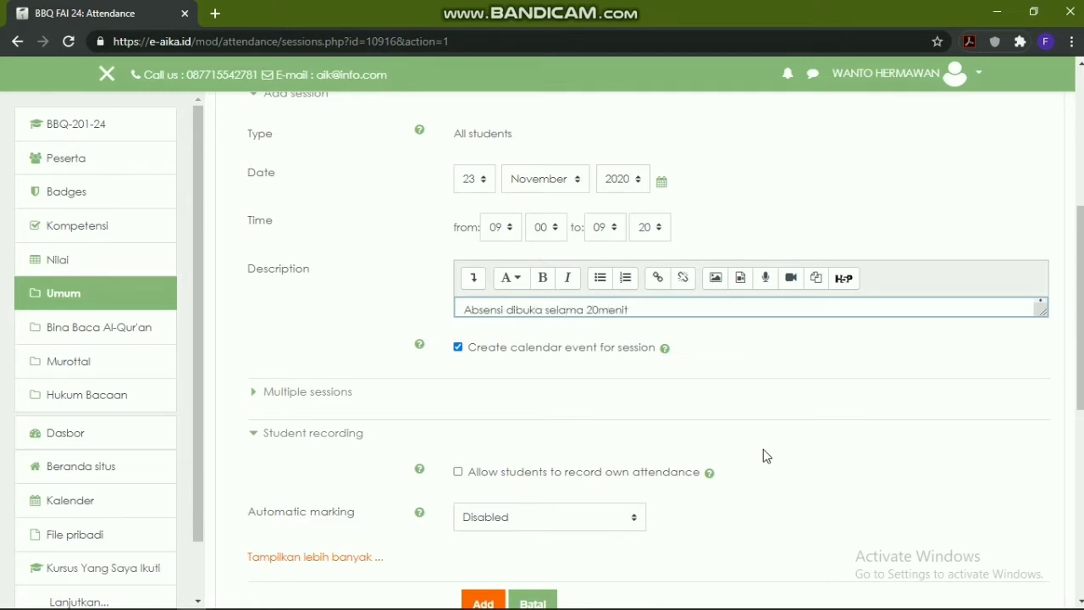
{"action": "type", "text": "terhitung dari jam "}
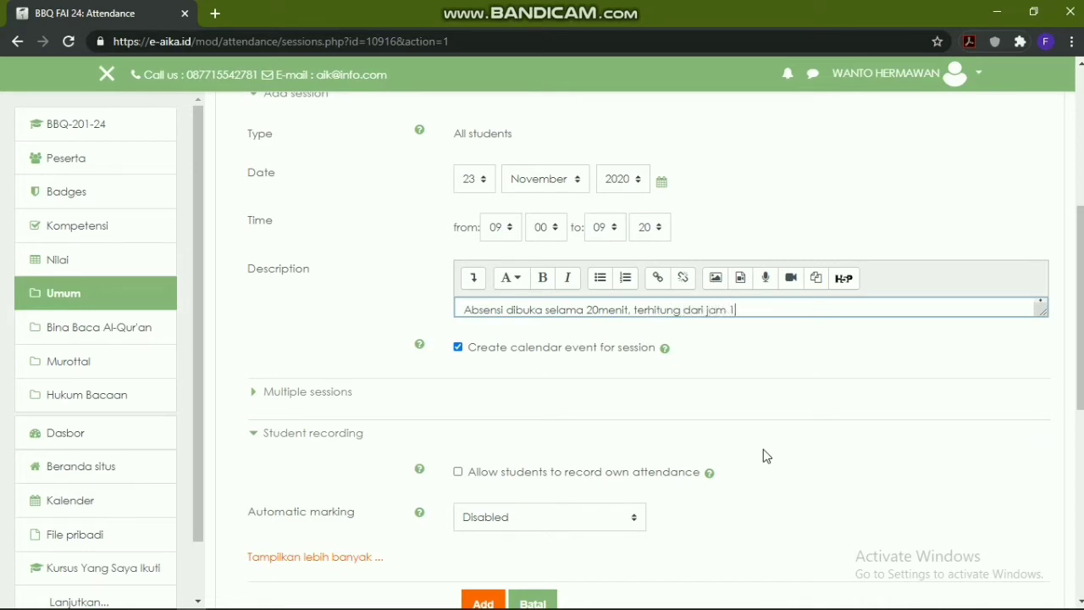
{"action": "type", "text": "09.00 sampai dengan"}
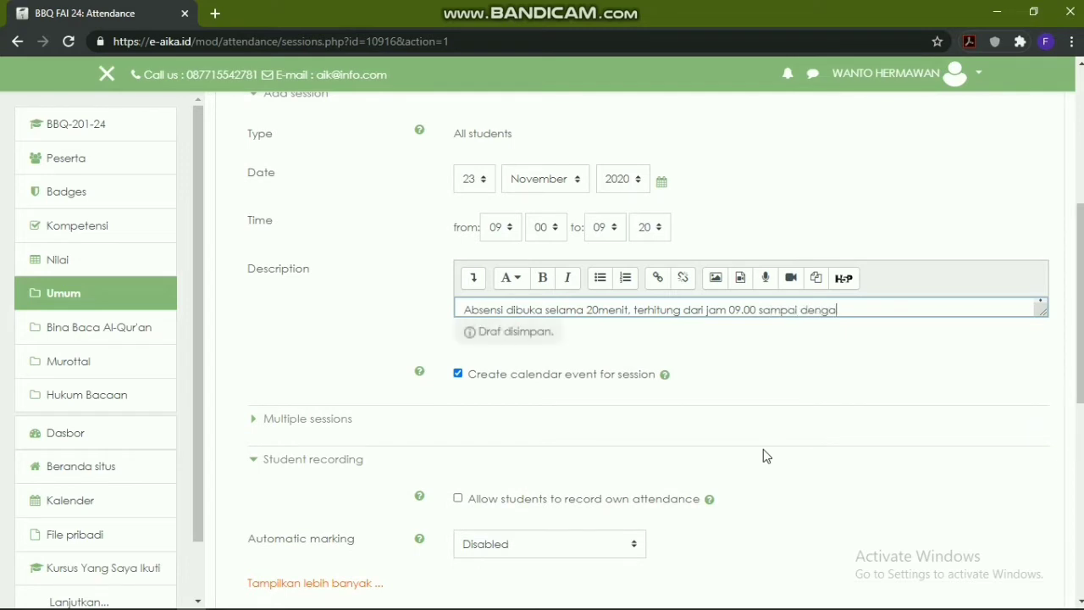
{"action": "key", "text": "BackSpace"}
{"action": "key", "text": "BackSpace"}
{"action": "key", "text": "BackSpace"}
{"action": "key", "text": "BackSpace"}
{"action": "key", "text": "BackSpace"}
{"action": "key", "text": "BackSpace"}
{"action": "key", "text": "BackSpace"}
{"action": "key", "text": "BackSpace"}
{"action": "key", "text": "BackSpace"}
{"action": "key", "text": "BackSpace"}
{"action": "key", "text": "BackSpace"}
{"action": "key", "text": "BackSpace"}
{"action": "key", "text": "BackSpace"}
{"action": "key", "text": "BackSpace"}
{"action": "type", "text": "-"}
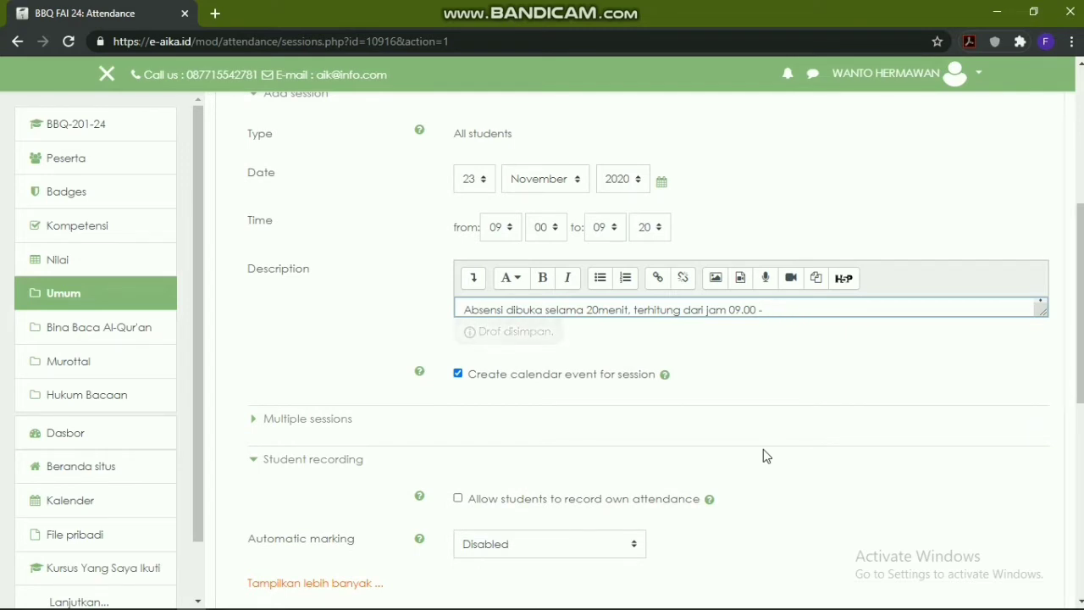
{"action": "type", "text": " 09.20"}
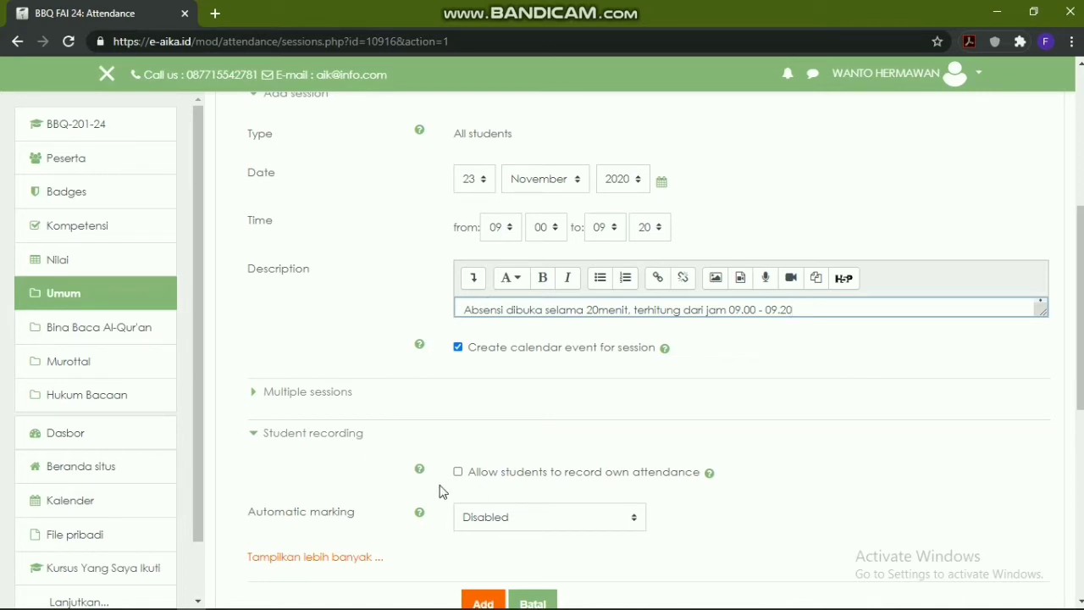
{"action": "left_click", "coordinate": [255, 437]}
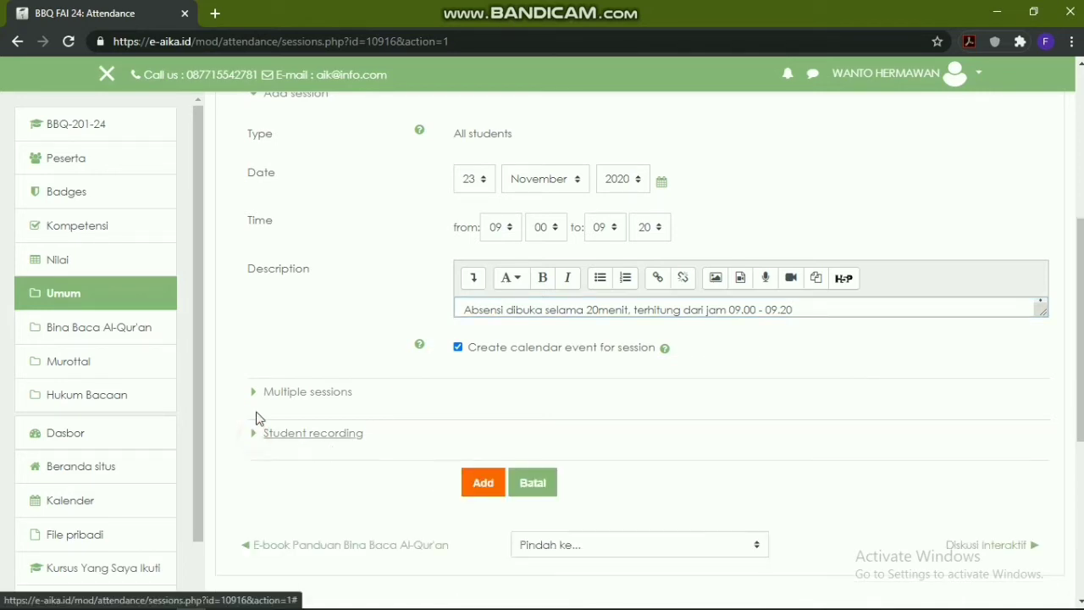
{"action": "scroll", "coordinate": [322, 382], "scroll_direction": "down", "scroll_amount": 2}
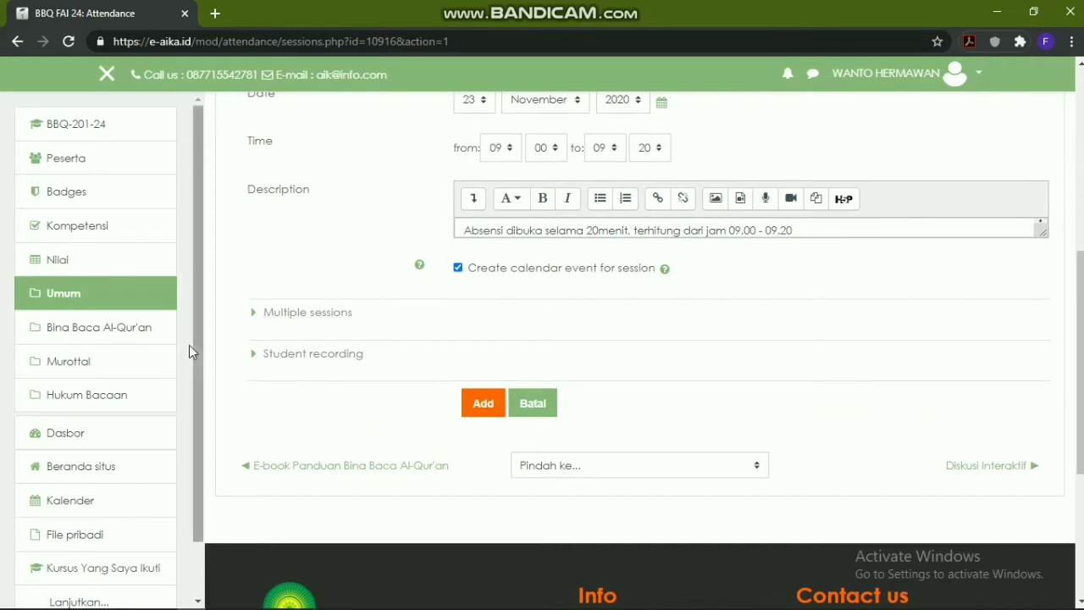
{"action": "left_click", "coordinate": [470, 410]}
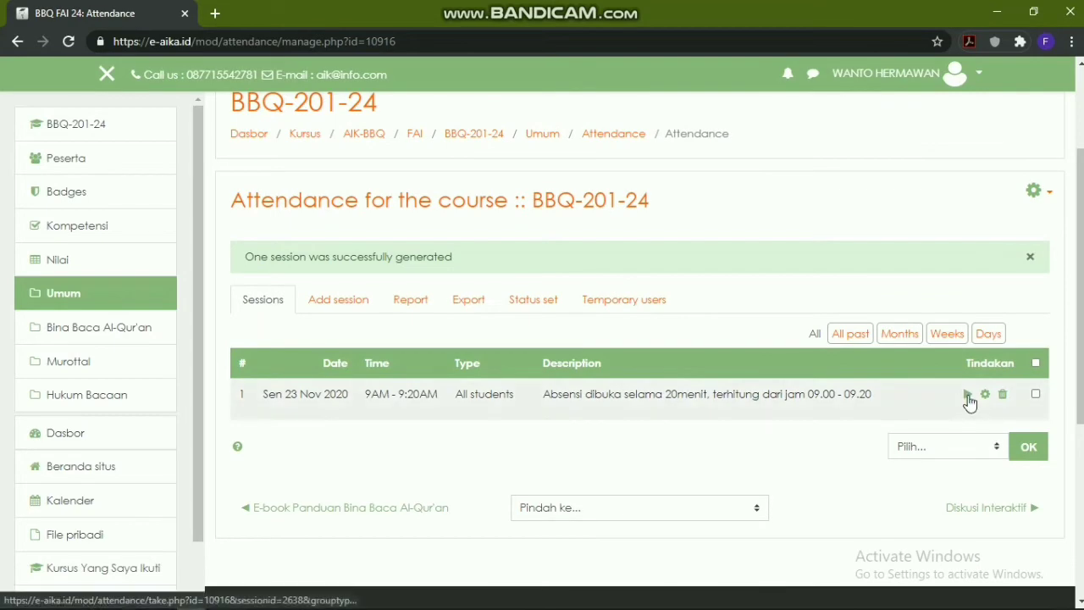
Review the 23 November session's attendance list, marking some students P without saving, then return to BBQ-201-24
{"action": "left_click", "coordinate": [968, 396]}
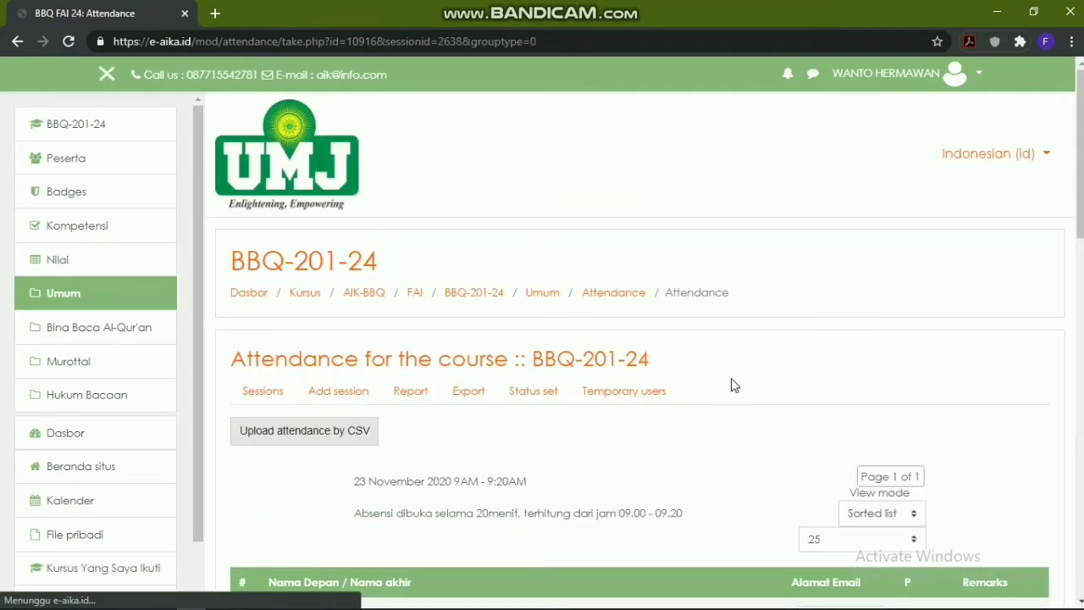
{"action": "scroll", "coordinate": [734, 386], "scroll_direction": "down", "scroll_amount": 4}
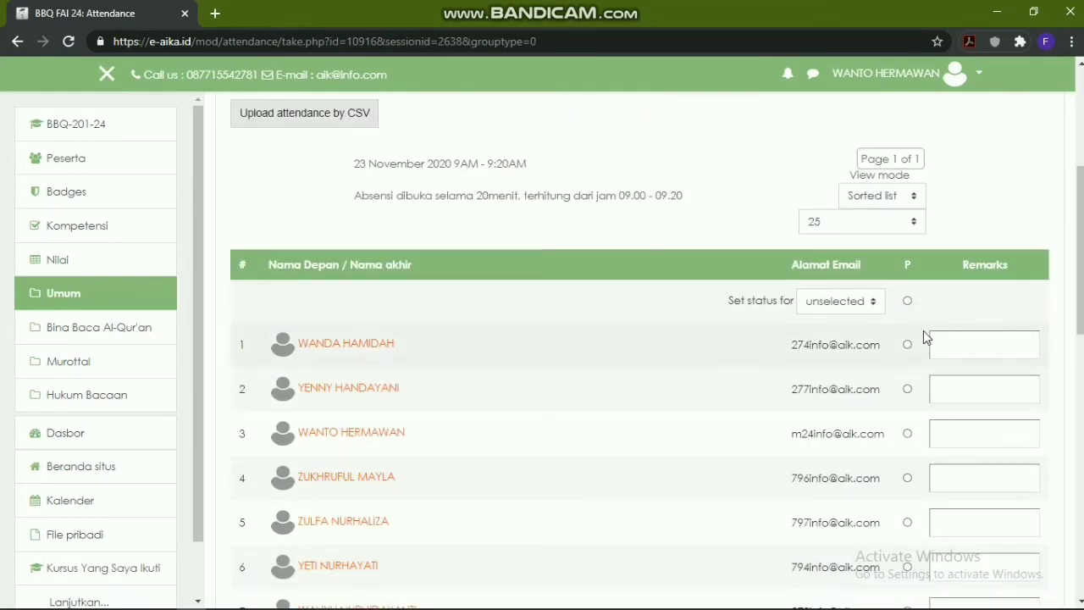
{"action": "scroll", "coordinate": [909, 354], "scroll_direction": "down", "scroll_amount": 2}
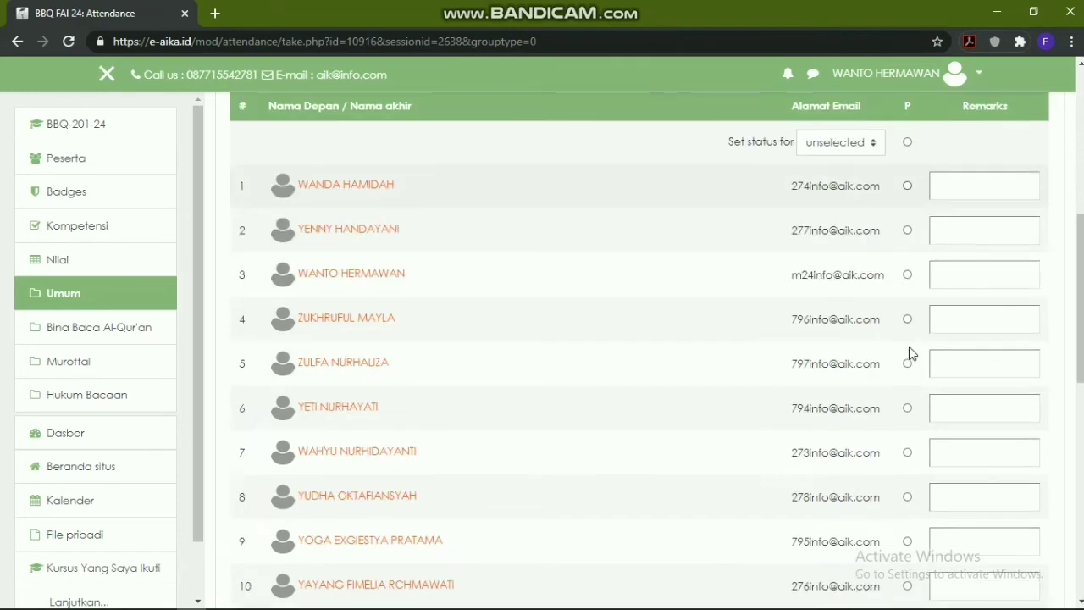
{"action": "left_click", "coordinate": [908, 186]}
{"action": "left_click", "coordinate": [908, 231]}
{"action": "left_click", "coordinate": [908, 186]}
{"action": "scroll", "coordinate": [726, 266], "scroll_direction": "down", "scroll_amount": 4}
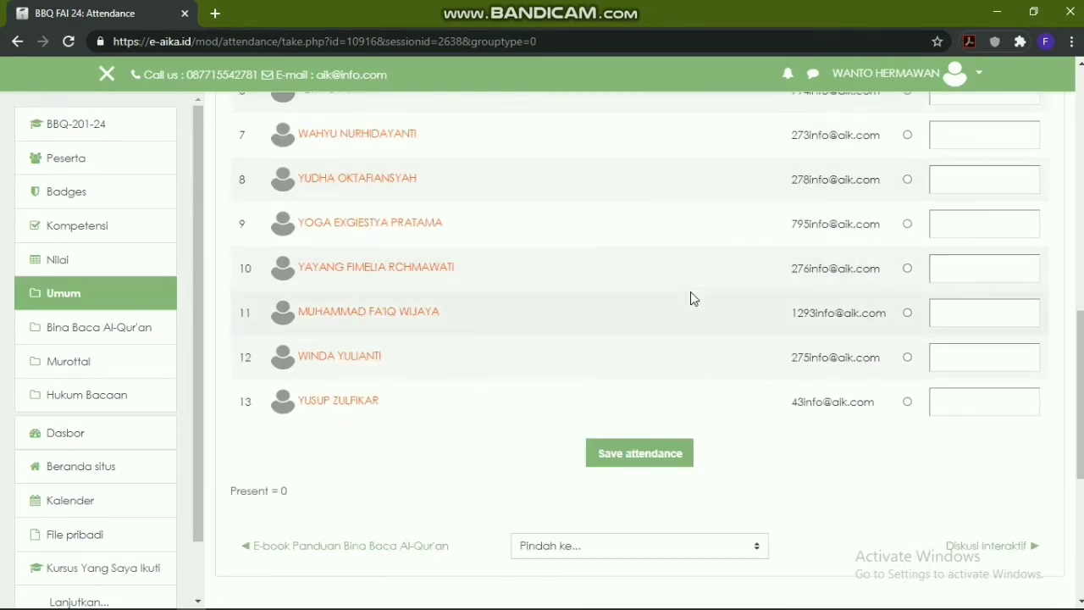
{"action": "scroll", "coordinate": [690, 298], "scroll_direction": "up", "scroll_amount": 10}
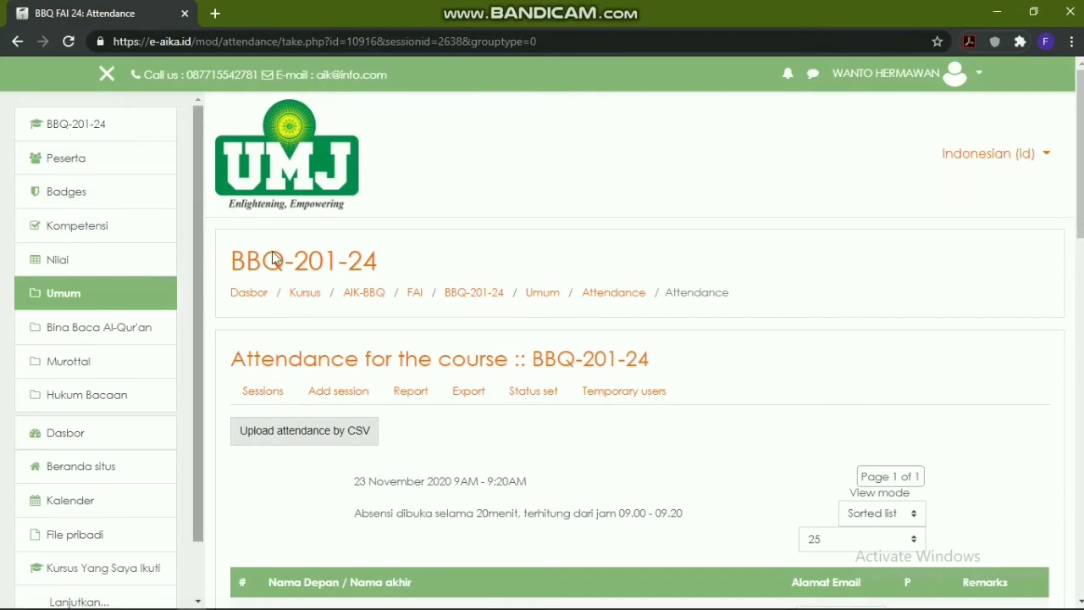
{"action": "left_click", "coordinate": [483, 296]}
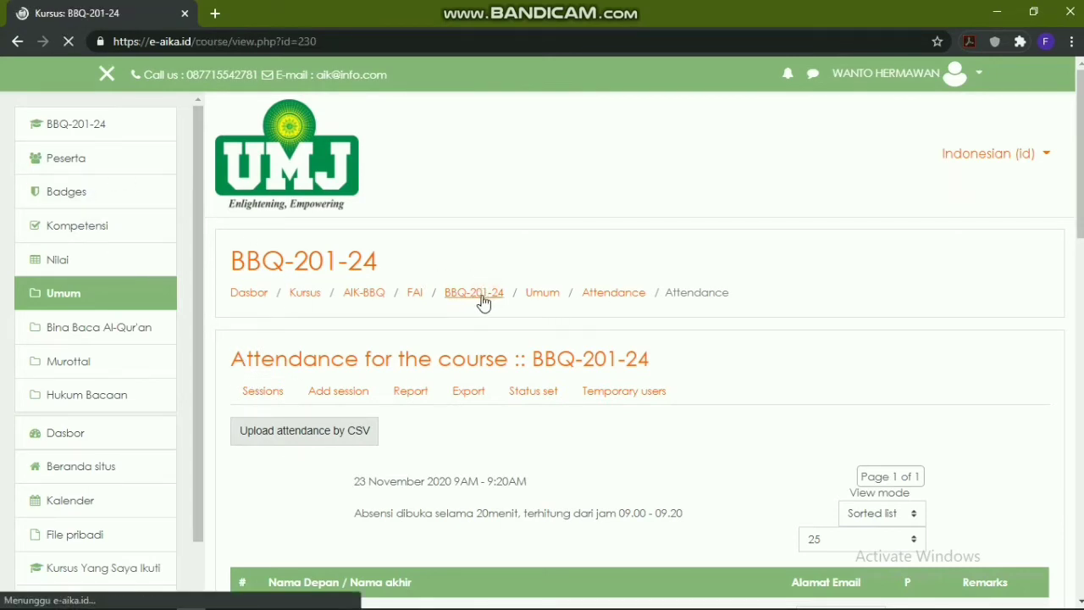
Open the Diskusi Interaktif chat in the Bina Baca Al-Qur'an section
{"action": "scroll", "coordinate": [605, 254], "scroll_direction": "down", "scroll_amount": 2}
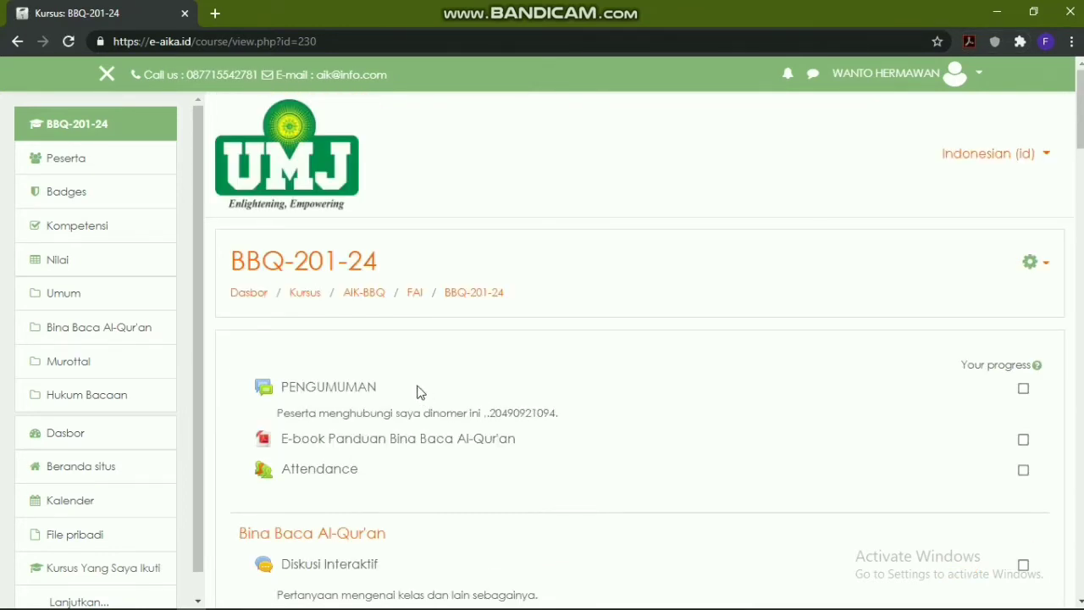
{"action": "scroll", "coordinate": [416, 390], "scroll_direction": "down", "scroll_amount": 1}
{"action": "left_click", "coordinate": [330, 486]}
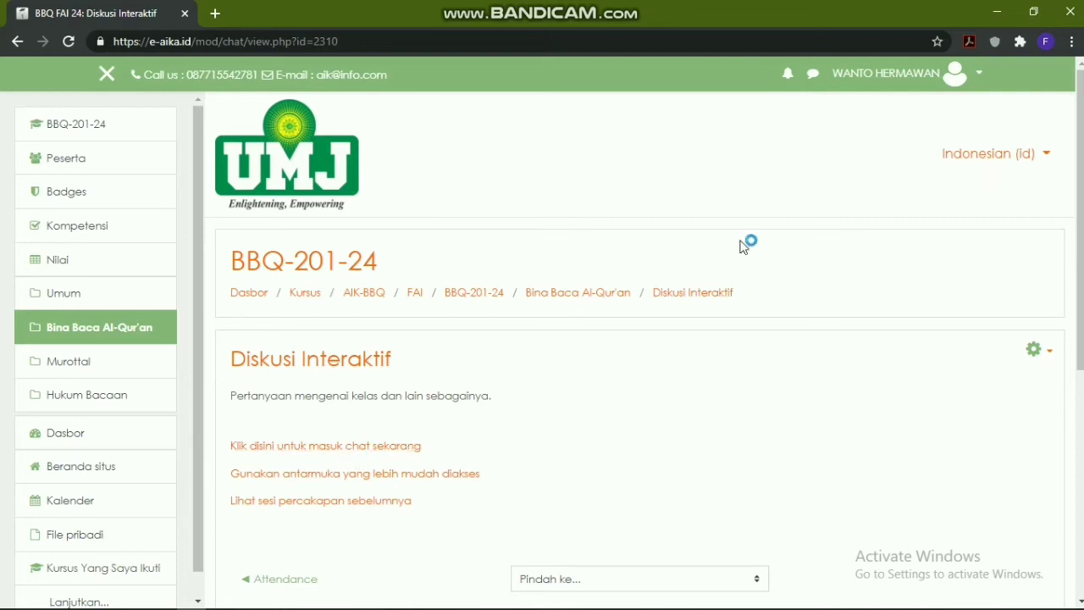
Enter the Diskusi Interaktif chat room, close it, and go back to BBQ-201-24
{"action": "left_click", "coordinate": [306, 457]}
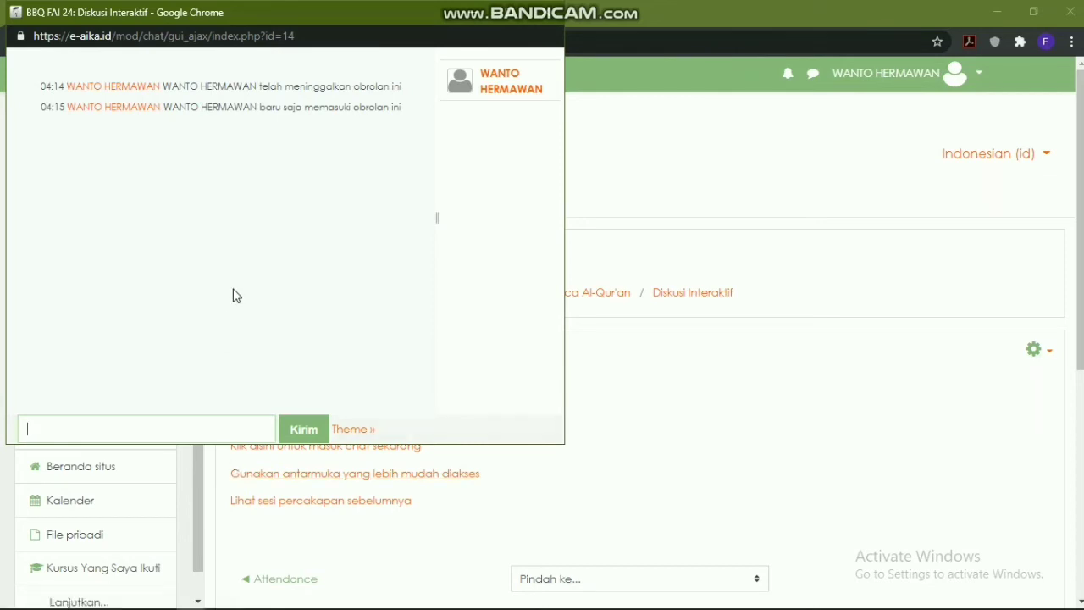
{"action": "left_click", "coordinate": [551, 14]}
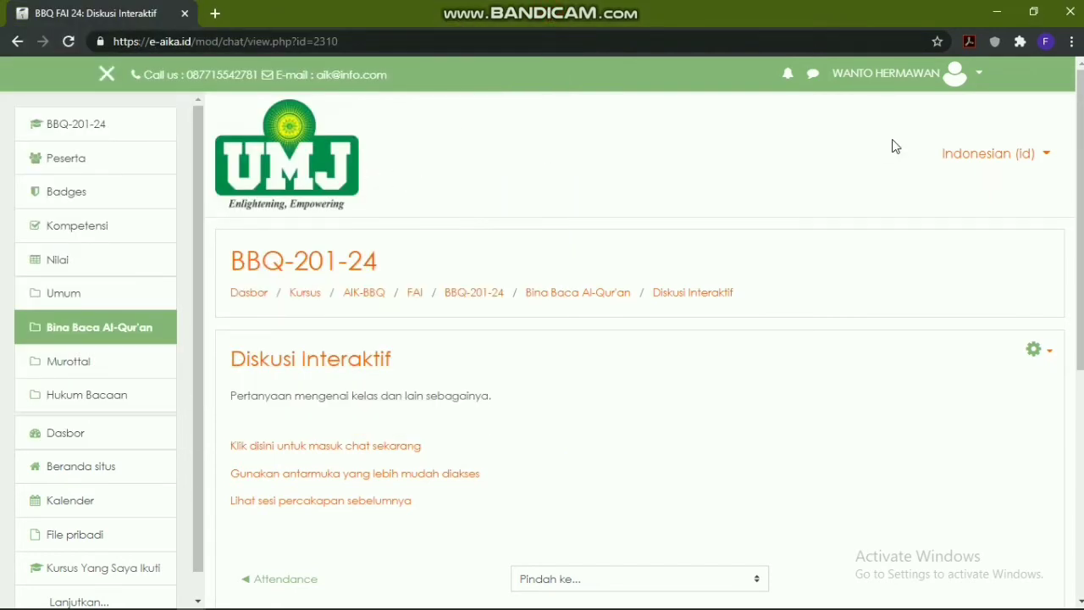
{"action": "left_click", "coordinate": [106, 129]}
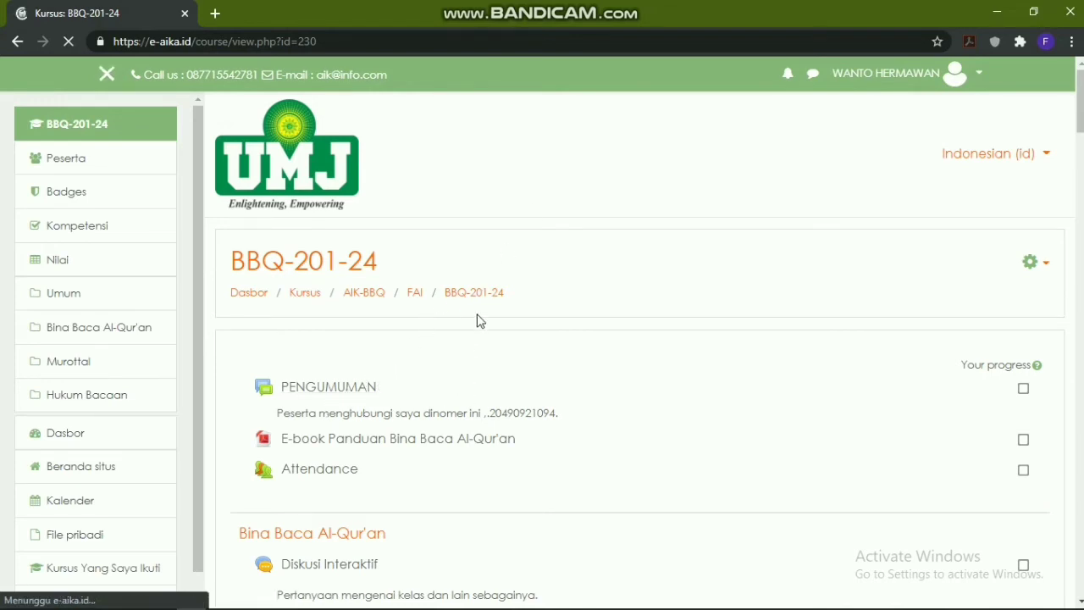
Browse the BBQ-201-24 sections, then open Nilai to reach the grades
{"action": "scroll", "coordinate": [411, 370], "scroll_direction": "down", "scroll_amount": 1}
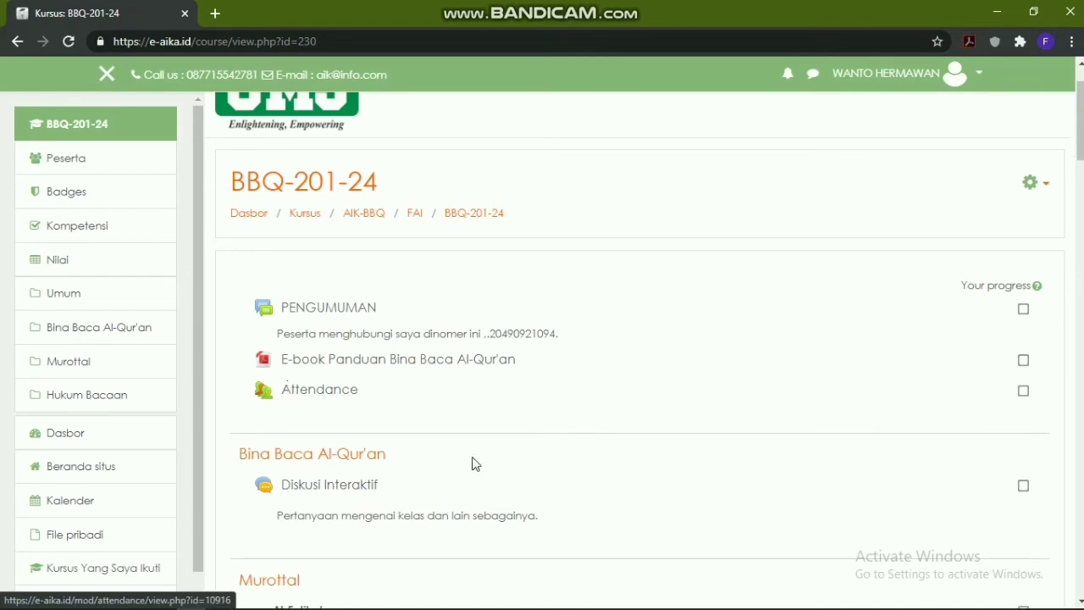
{"action": "scroll", "coordinate": [544, 407], "scroll_direction": "down", "scroll_amount": 2}
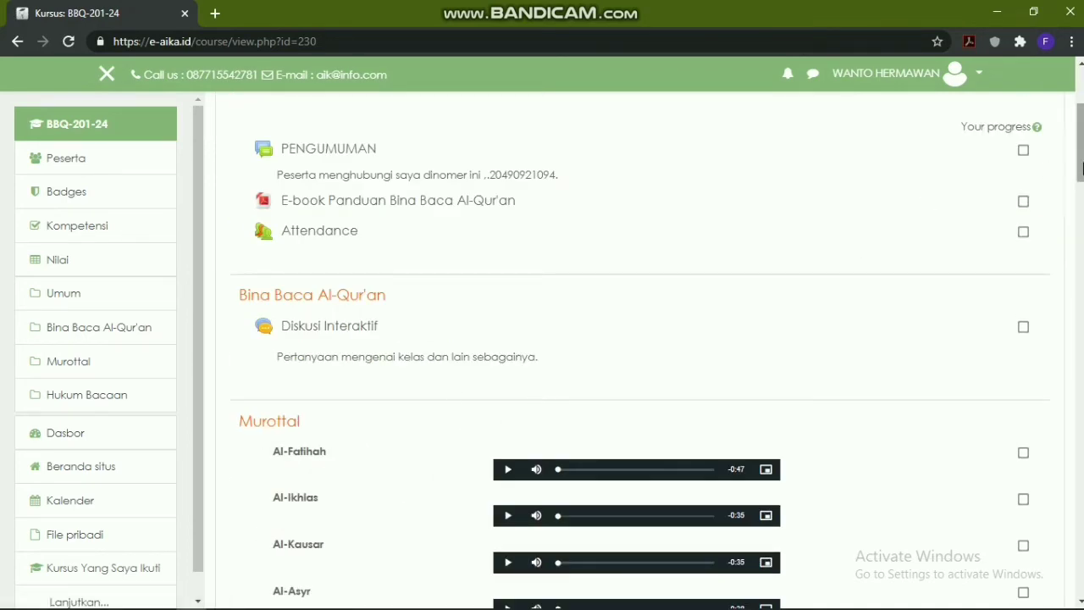
{"action": "scroll", "coordinate": [644, 350], "scroll_direction": "down", "scroll_amount": 15}
{"action": "left_click_drag", "start_coordinate": [1081, 380], "coordinate": [1081, 108]}
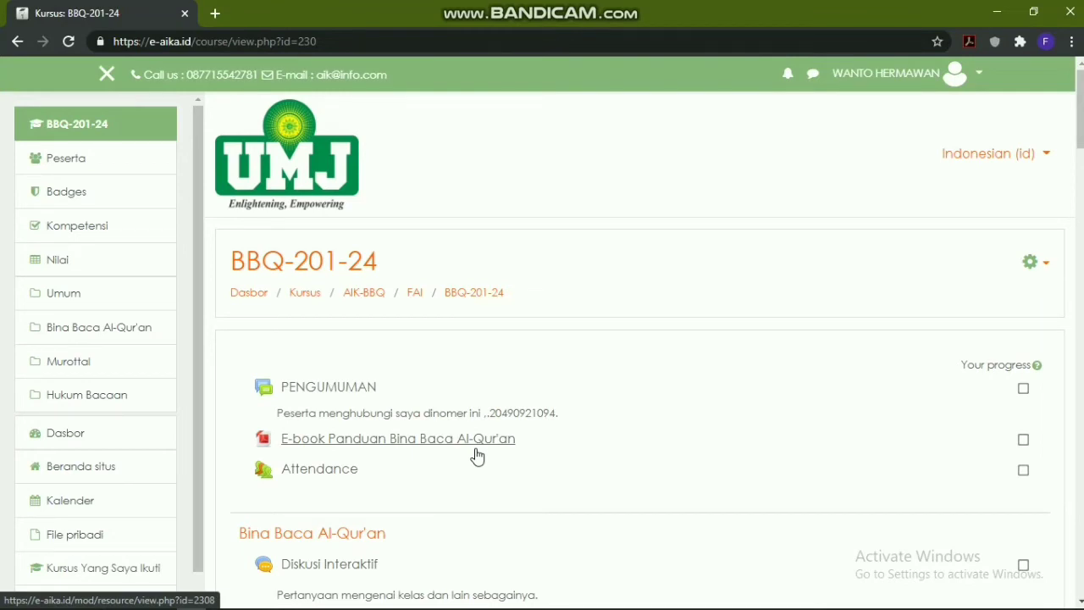
{"action": "left_click", "coordinate": [76, 261]}
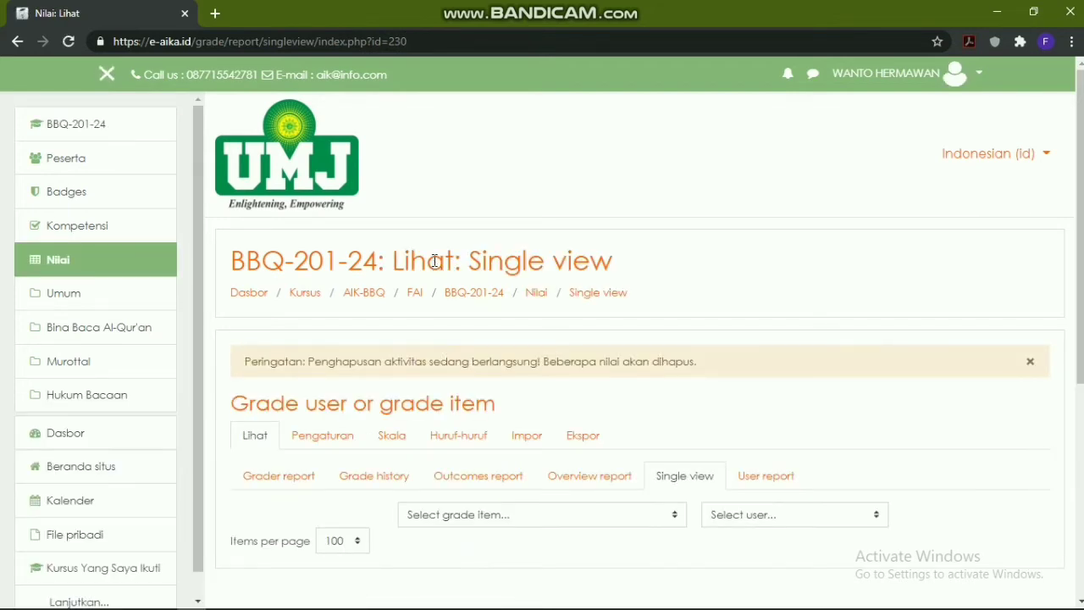
Visit the gradebook setup, then switch back to viewing grades
{"action": "scroll", "coordinate": [630, 423], "scroll_direction": "down", "scroll_amount": 2}
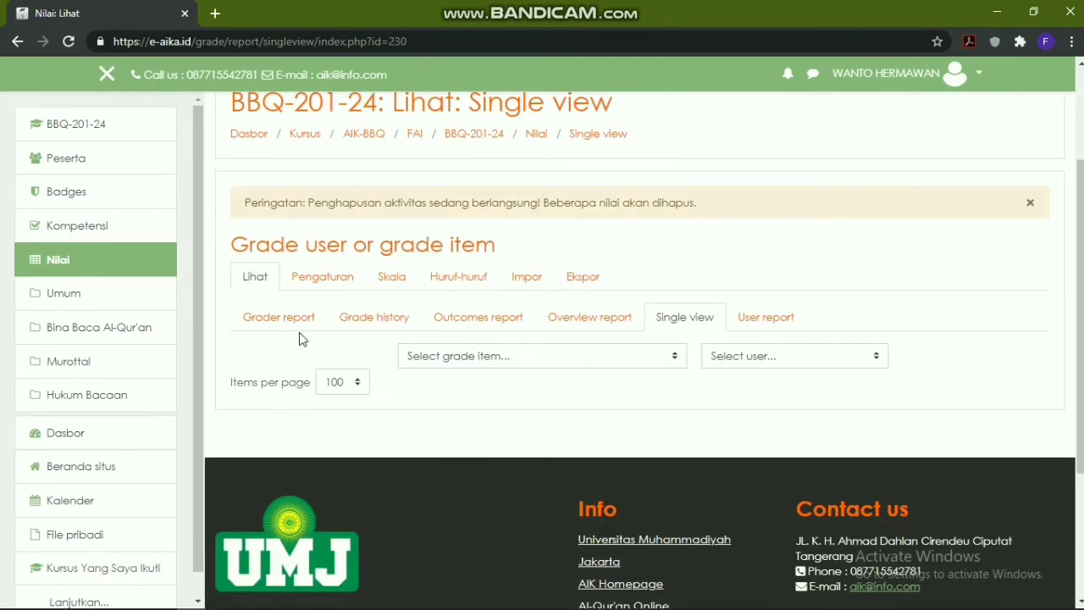
{"action": "left_click", "coordinate": [338, 281]}
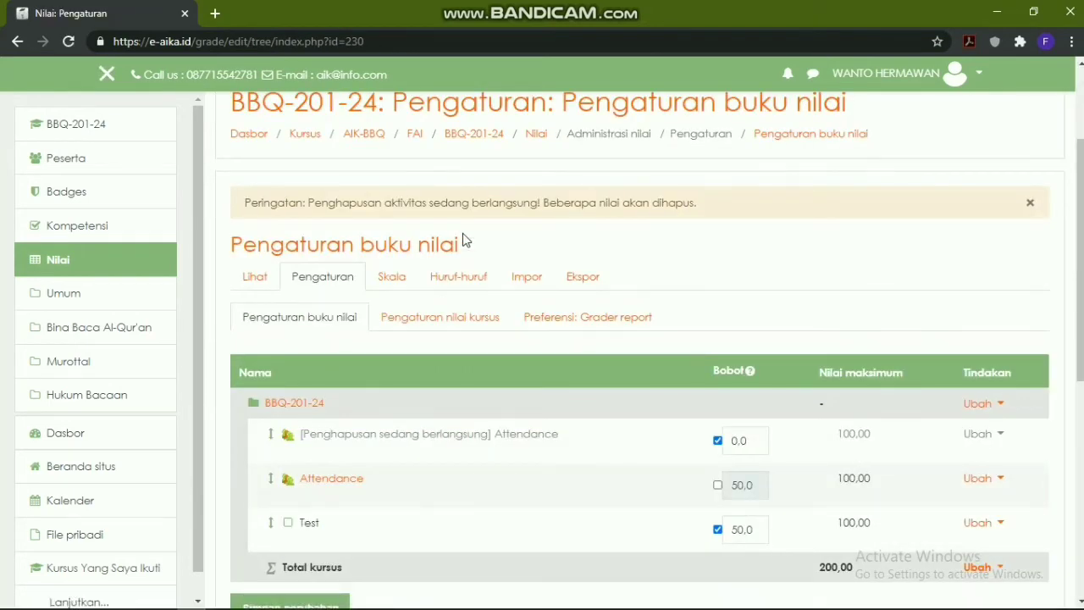
{"action": "scroll", "coordinate": [598, 373], "scroll_direction": "down", "scroll_amount": 1}
{"action": "left_click", "coordinate": [269, 205]}
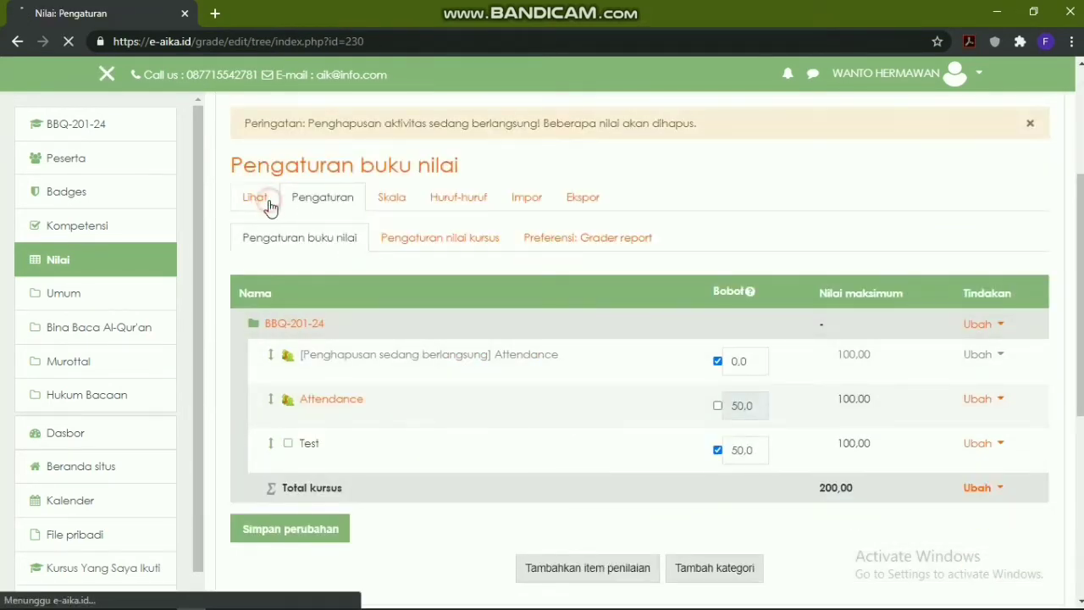
{"action": "scroll", "coordinate": [480, 261], "scroll_direction": "down", "scroll_amount": 2}
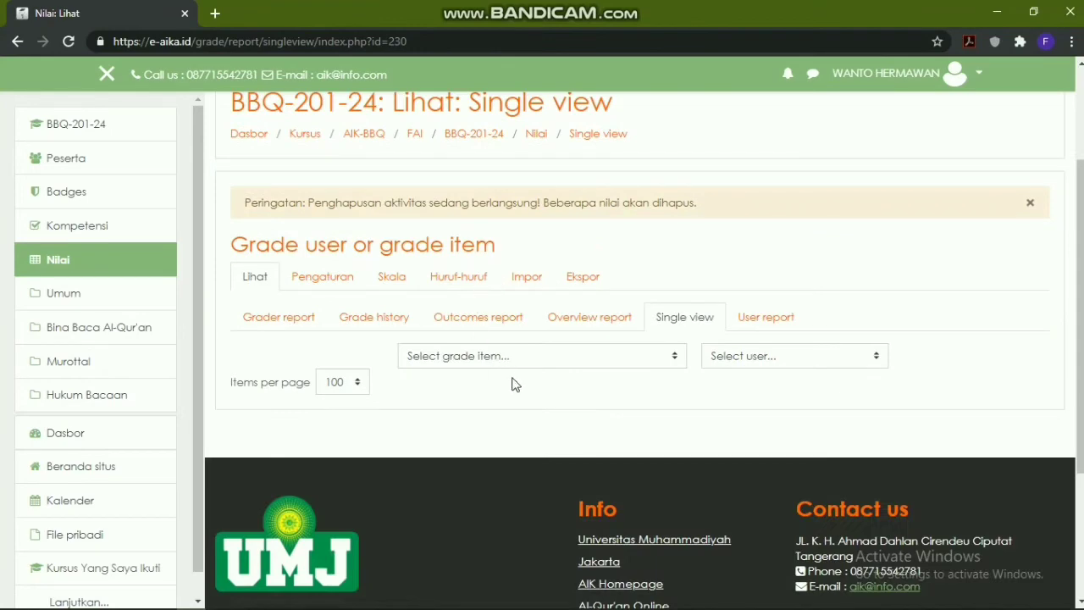
Check the grader report's 13 participants, then open the Single view for the Test item
{"action": "left_click", "coordinate": [271, 322]}
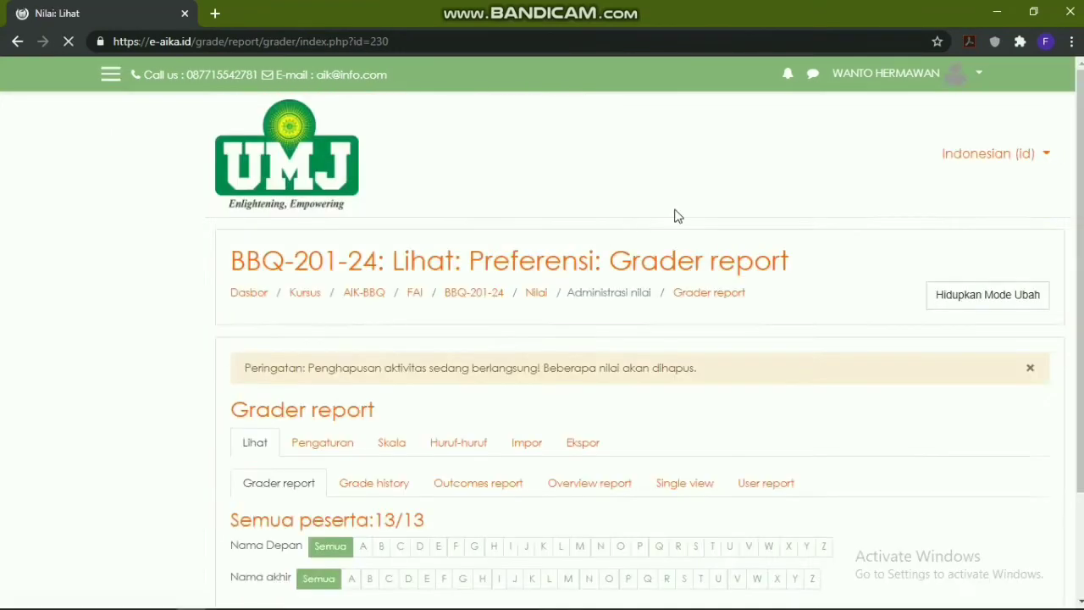
{"action": "scroll", "coordinate": [675, 216], "scroll_direction": "down", "scroll_amount": 3}
{"action": "scroll", "coordinate": [690, 258], "scroll_direction": "down", "scroll_amount": 1}
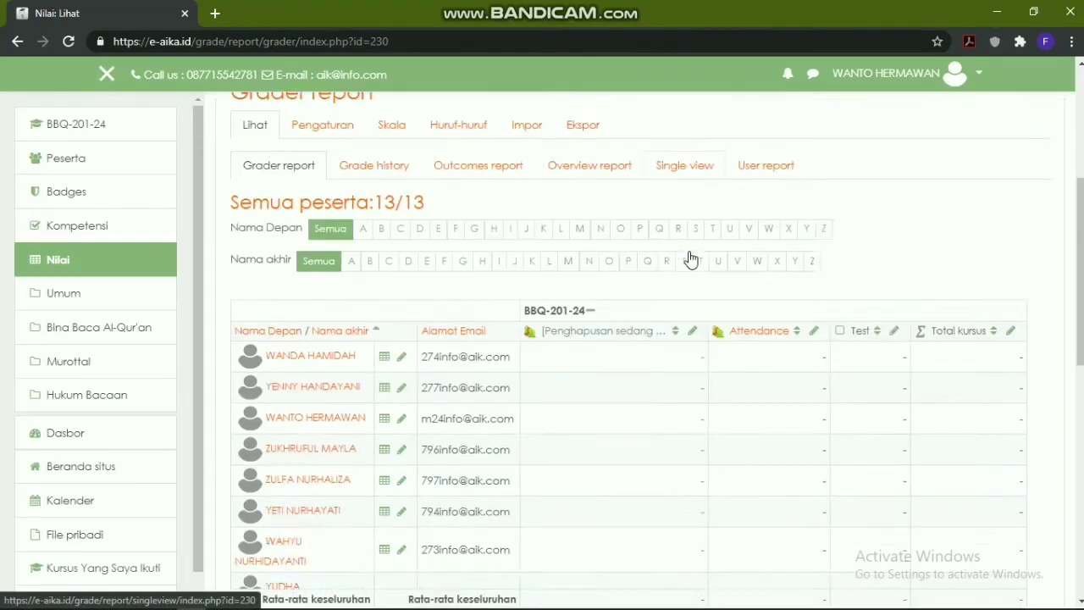
{"action": "scroll", "coordinate": [690, 258], "scroll_direction": "down", "scroll_amount": 1}
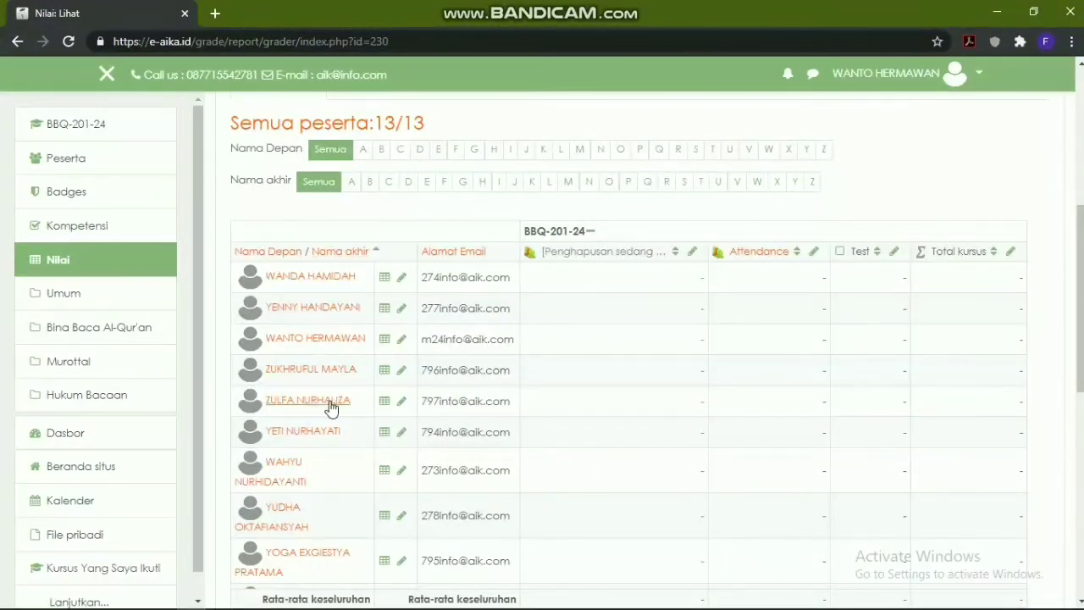
{"action": "scroll", "coordinate": [366, 287], "scroll_direction": "down", "scroll_amount": 3}
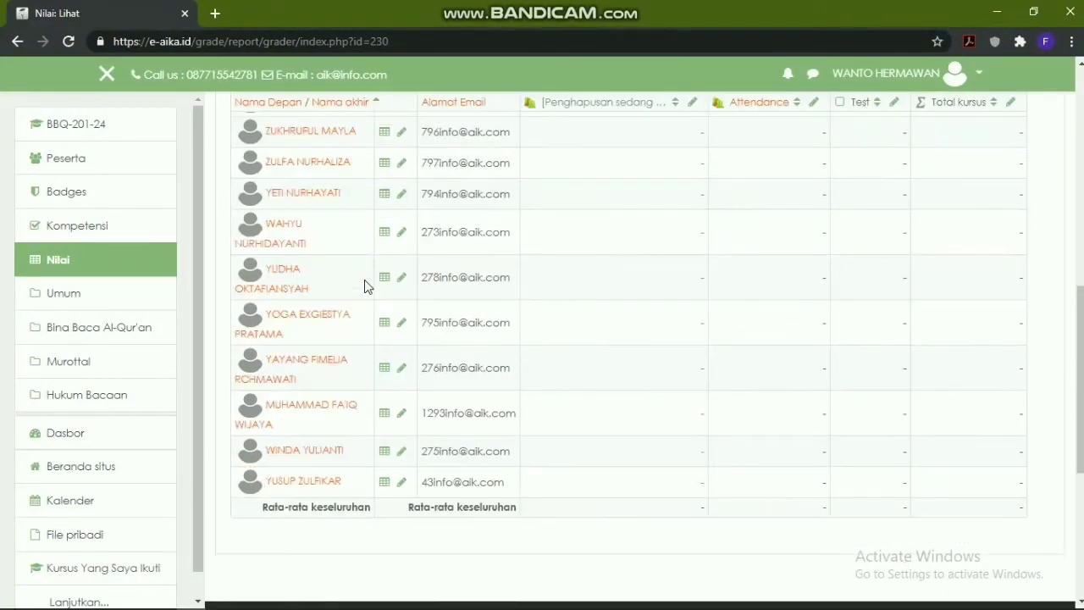
{"action": "scroll", "coordinate": [517, 318], "scroll_direction": "up", "scroll_amount": 3}
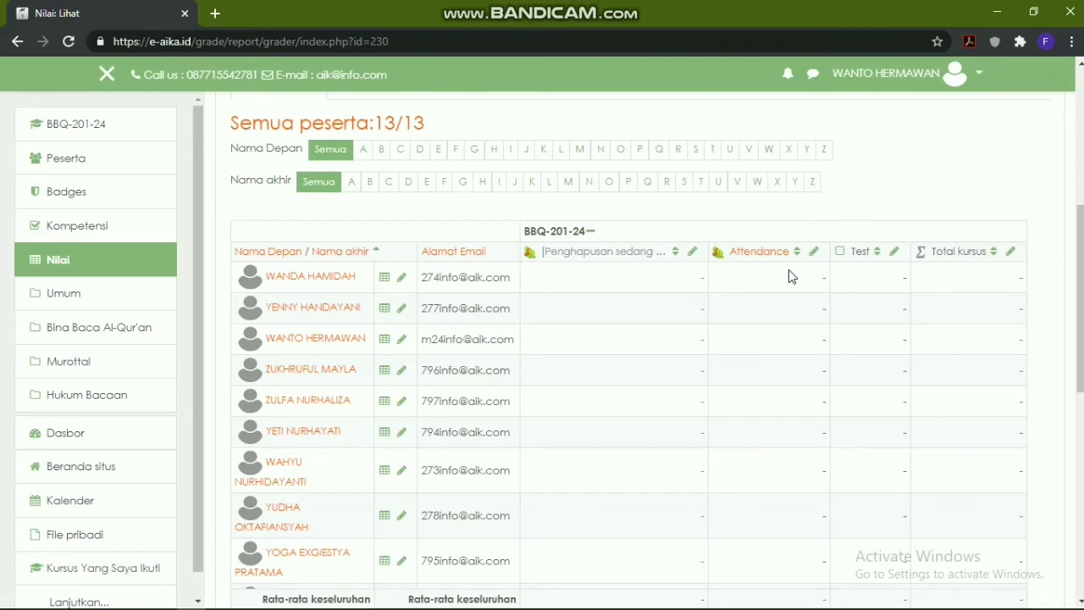
{"action": "left_click", "coordinate": [895, 252]}
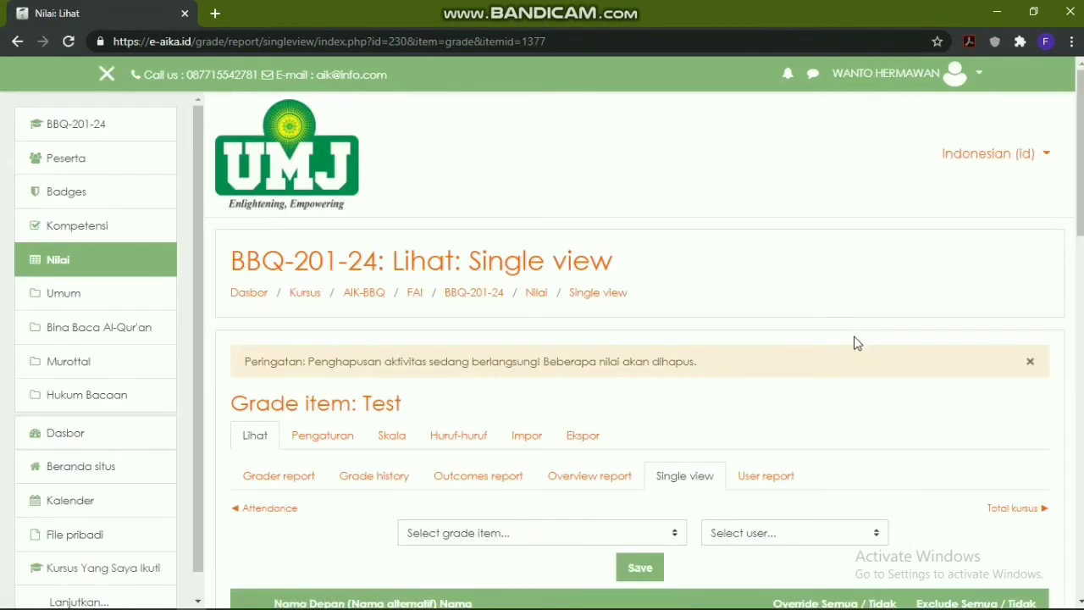
Enter Test grades of 100 and 50 for the first two students and save
{"action": "scroll", "coordinate": [856, 343], "scroll_direction": "down", "scroll_amount": 3}
{"action": "scroll", "coordinate": [412, 311], "scroll_direction": "down", "scroll_amount": 2}
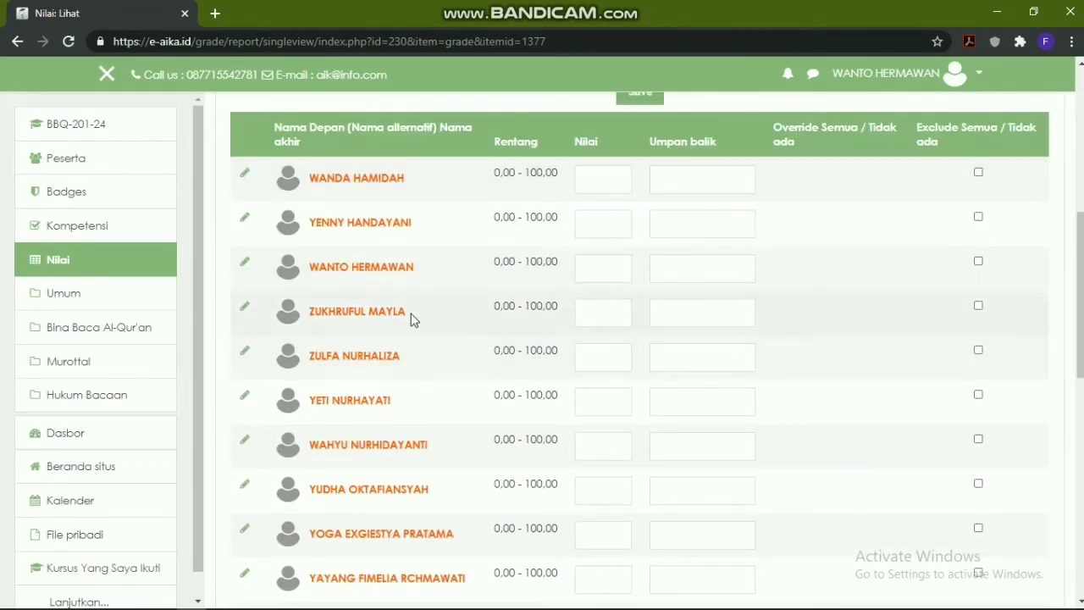
{"action": "scroll", "coordinate": [338, 423], "scroll_direction": "down", "scroll_amount": 3}
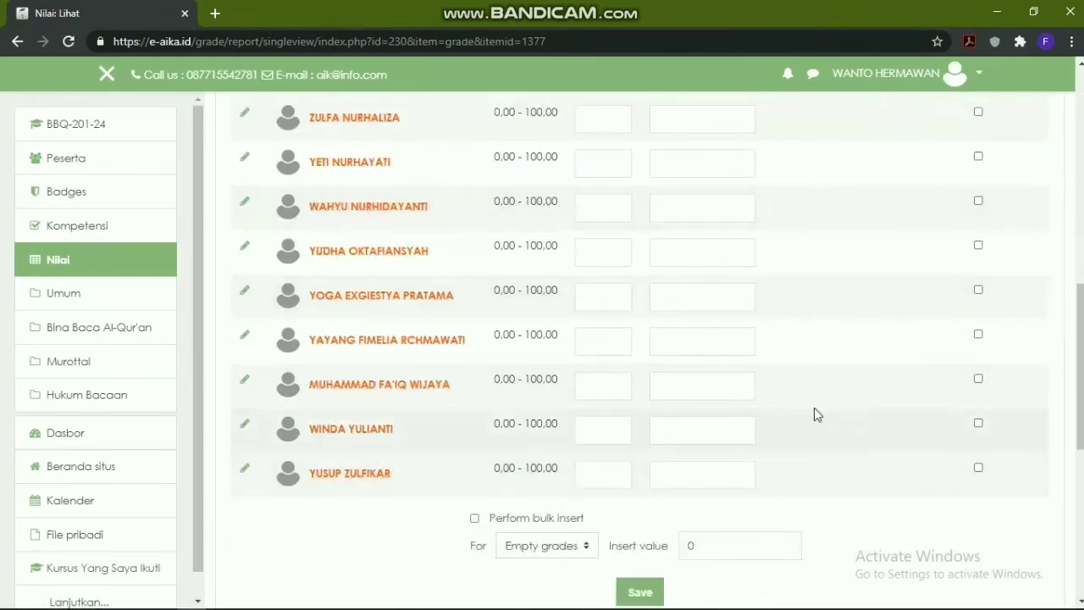
{"action": "scroll", "coordinate": [822, 358], "scroll_direction": "up", "scroll_amount": 4}
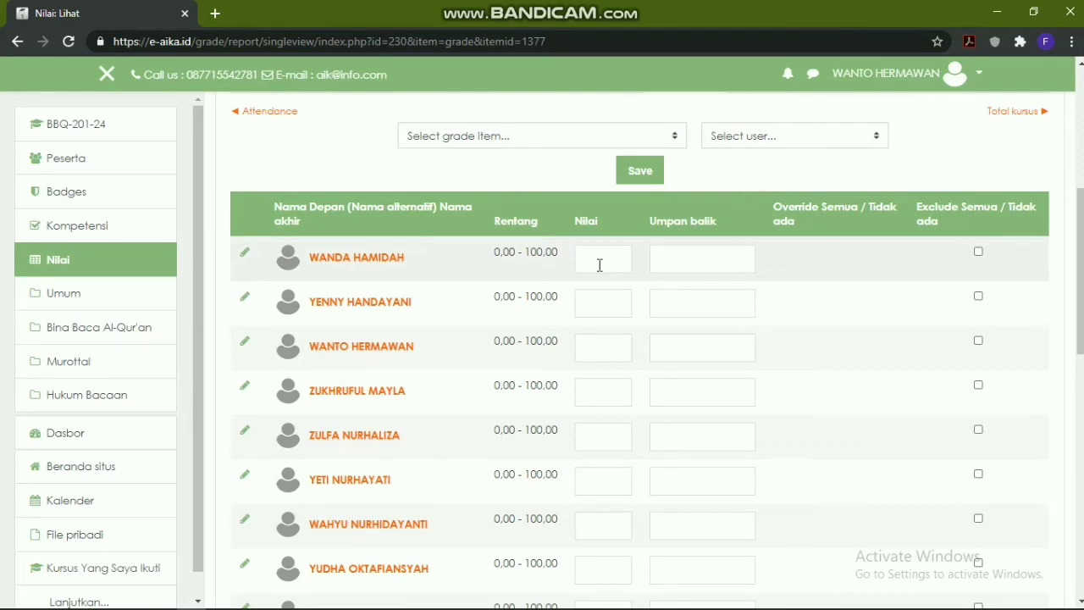
{"action": "left_click", "coordinate": [600, 265]}
{"action": "left_click", "coordinate": [606, 306]}
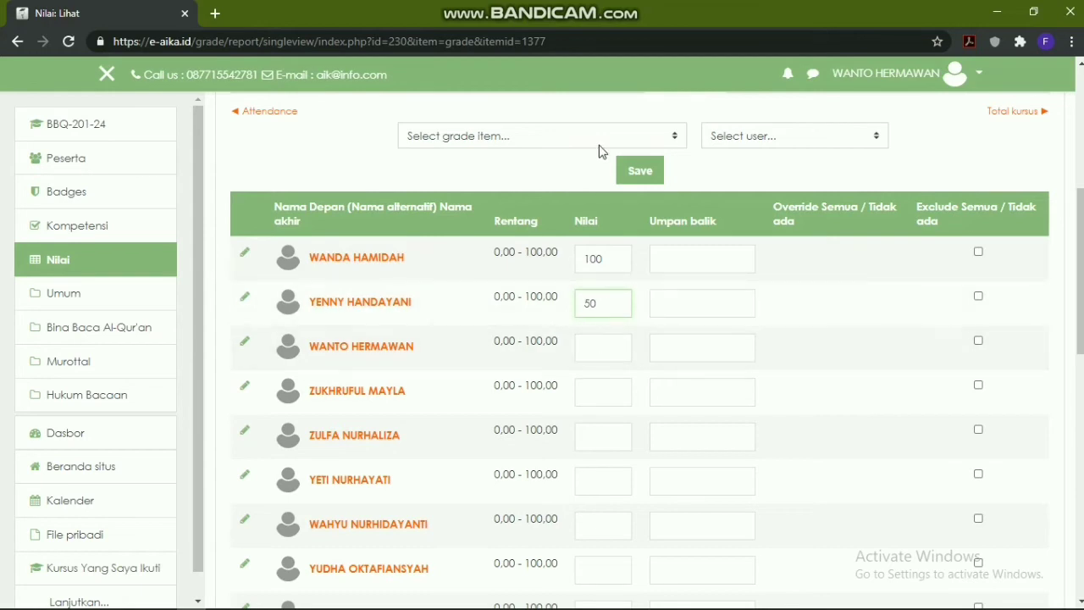
{"action": "left_click", "coordinate": [641, 172]}
{"action": "left_click", "coordinate": [641, 171]}
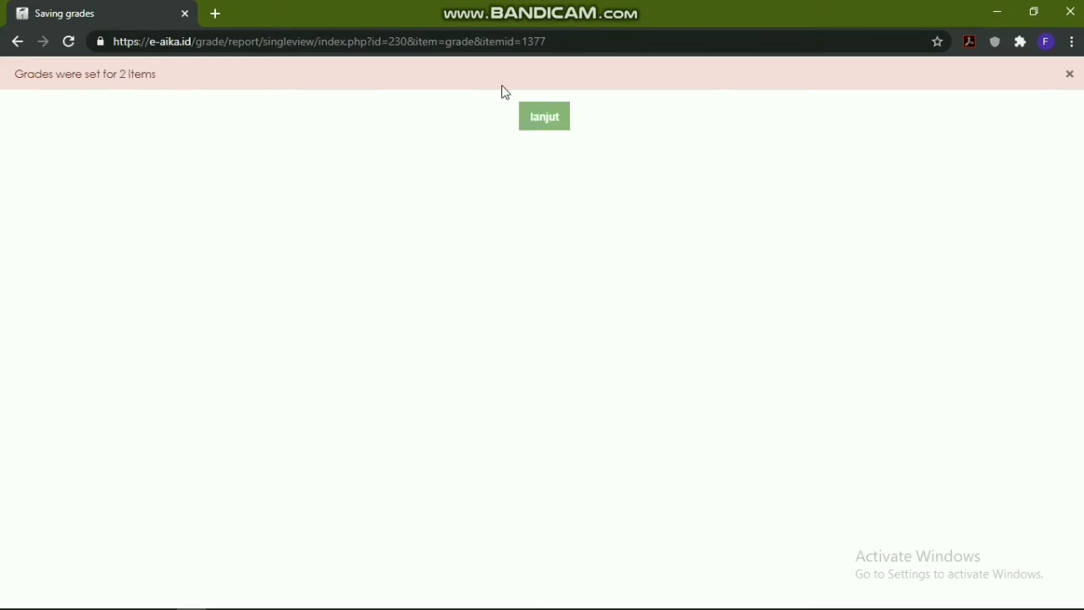
{"action": "left_click", "coordinate": [545, 117]}
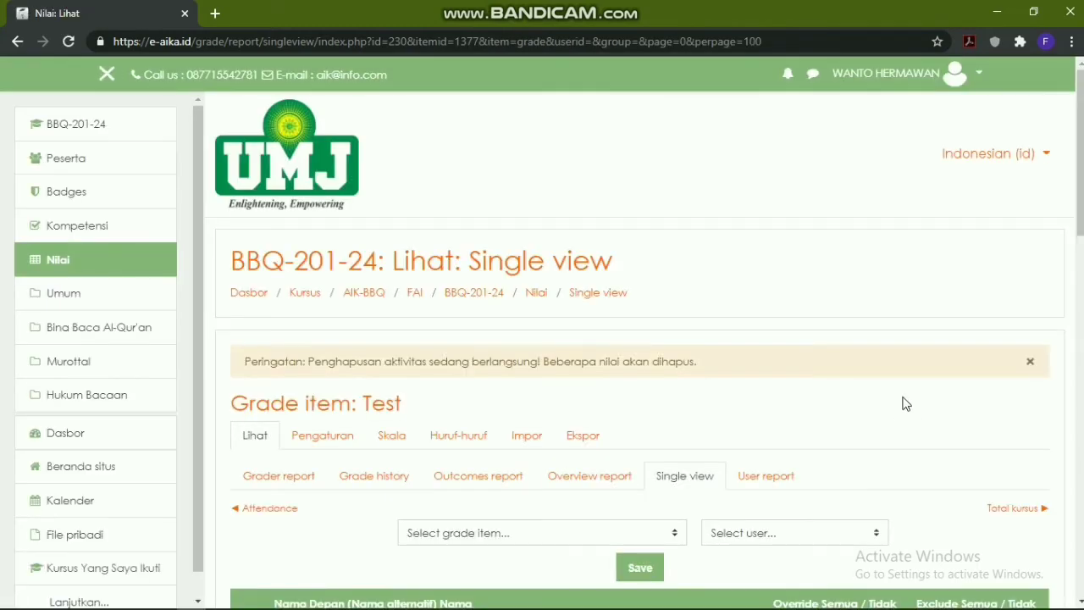
{"action": "scroll", "coordinate": [904, 404], "scroll_direction": "down", "scroll_amount": 4}
Check the grader report's Test grades of 100 and 50 and the 75.00 average
{"action": "left_click", "coordinate": [263, 158]}
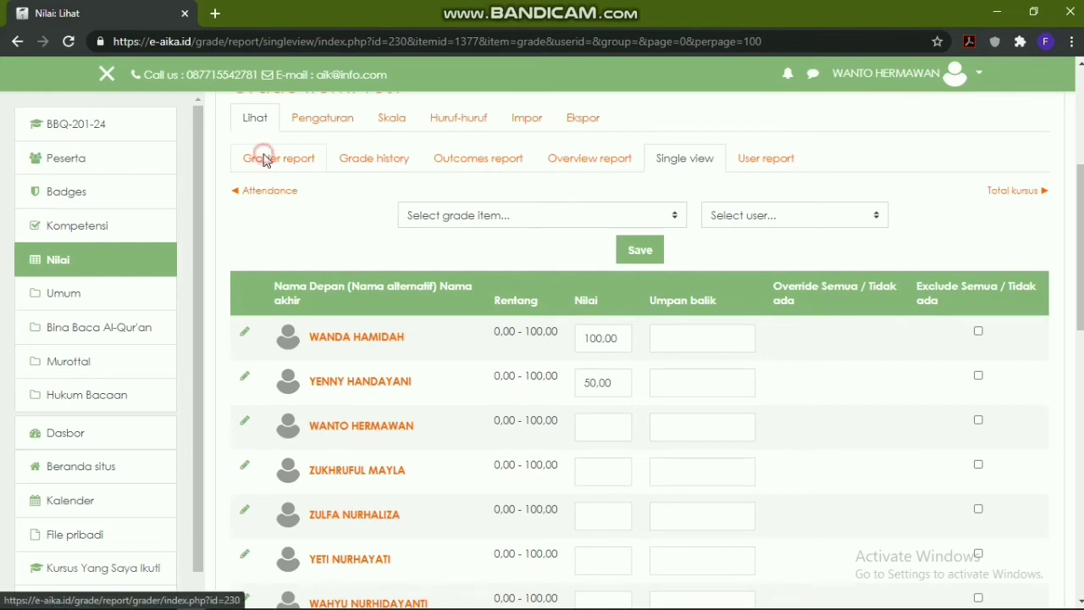
{"action": "scroll", "coordinate": [1025, 288], "scroll_direction": "down", "scroll_amount": 3}
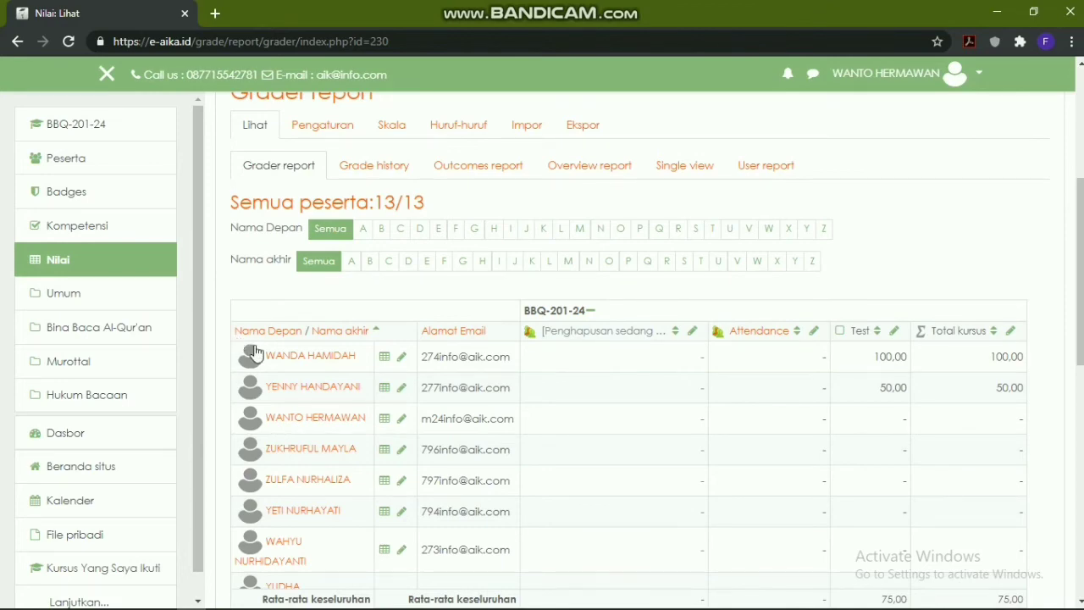
{"action": "scroll", "coordinate": [691, 418], "scroll_direction": "up", "scroll_amount": 1}
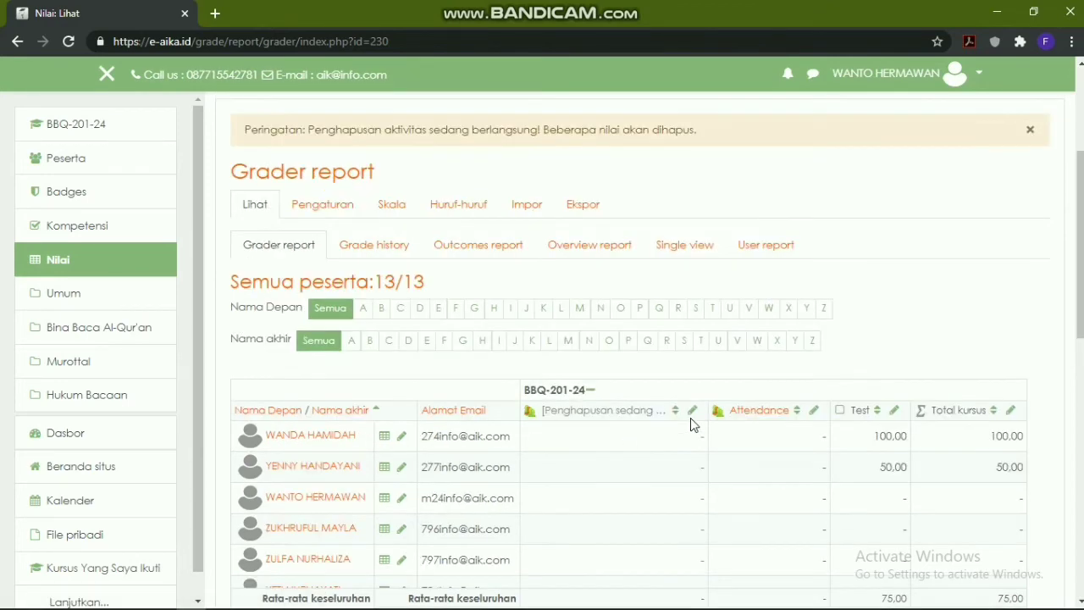
{"action": "scroll", "coordinate": [690, 424], "scroll_direction": "down", "scroll_amount": 4}
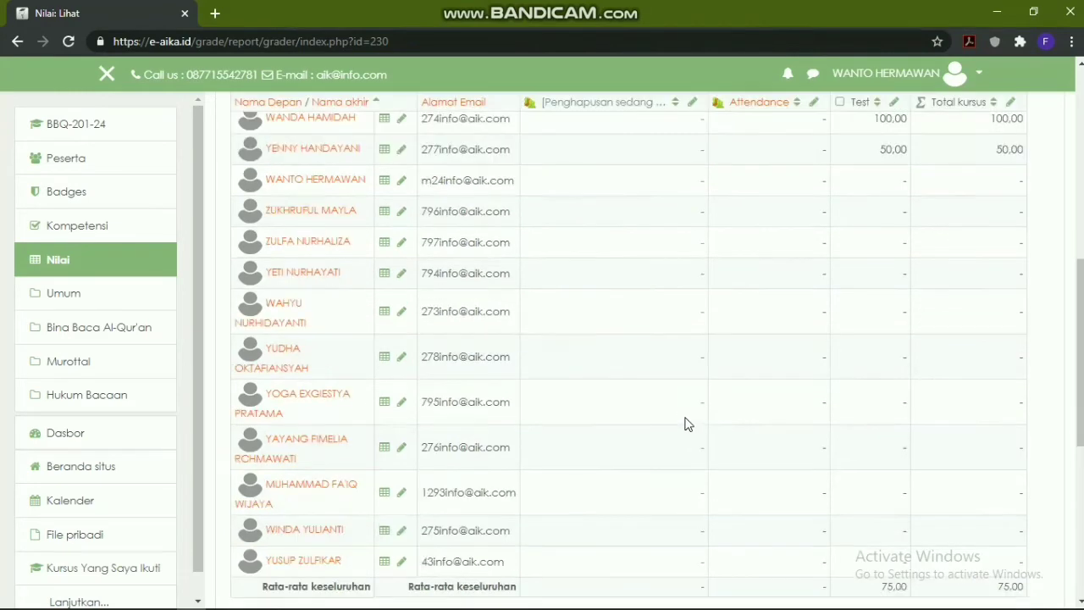
{"action": "scroll", "coordinate": [678, 422], "scroll_direction": "up", "scroll_amount": 1}
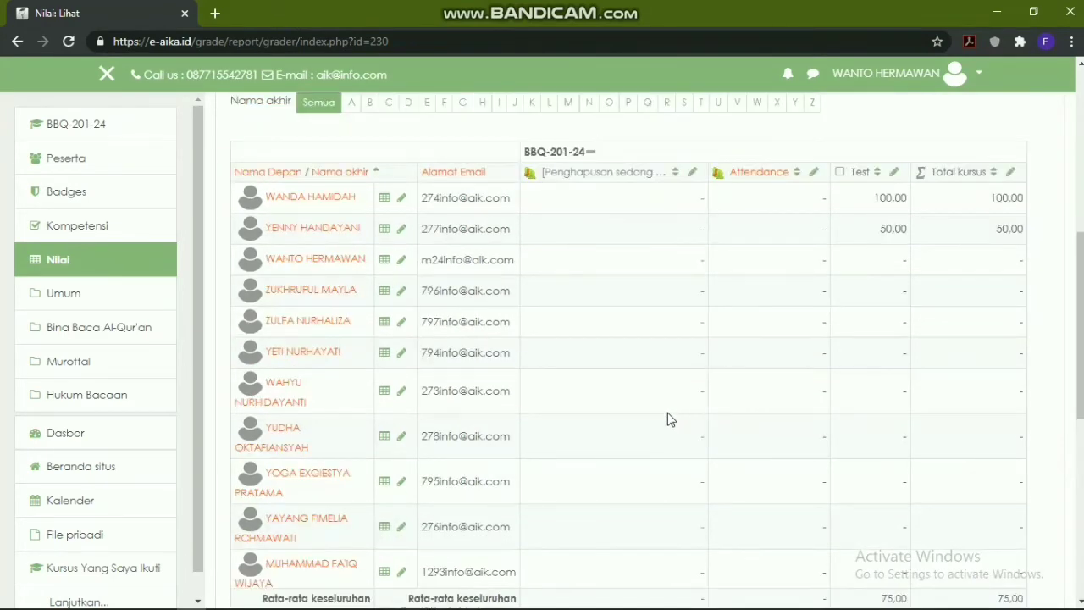
{"action": "scroll", "coordinate": [631, 392], "scroll_direction": "up", "scroll_amount": 2}
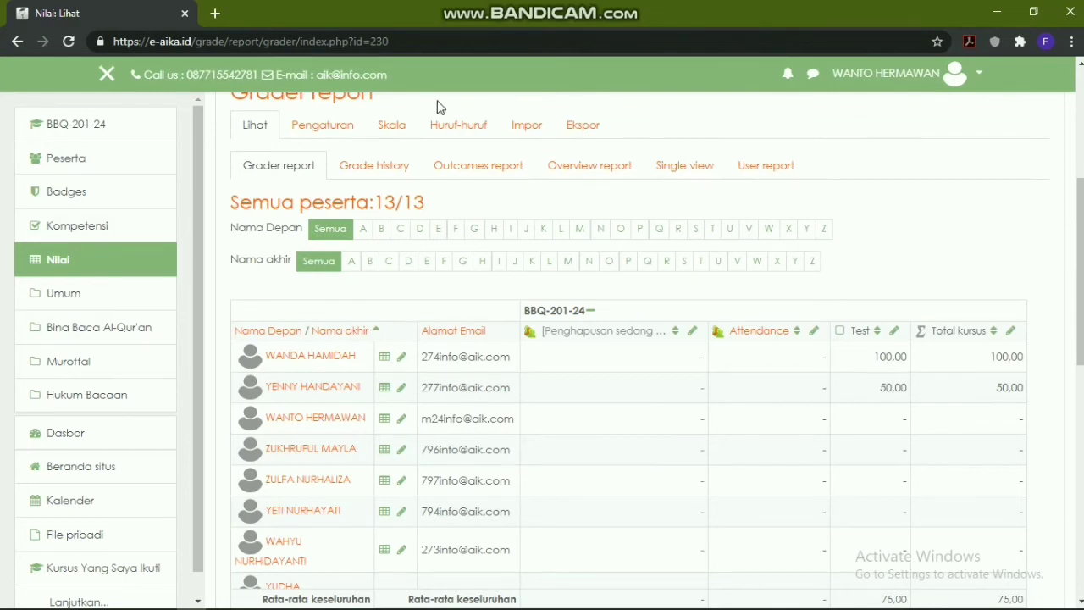
{"action": "scroll", "coordinate": [488, 341], "scroll_direction": "up", "scroll_amount": 1}
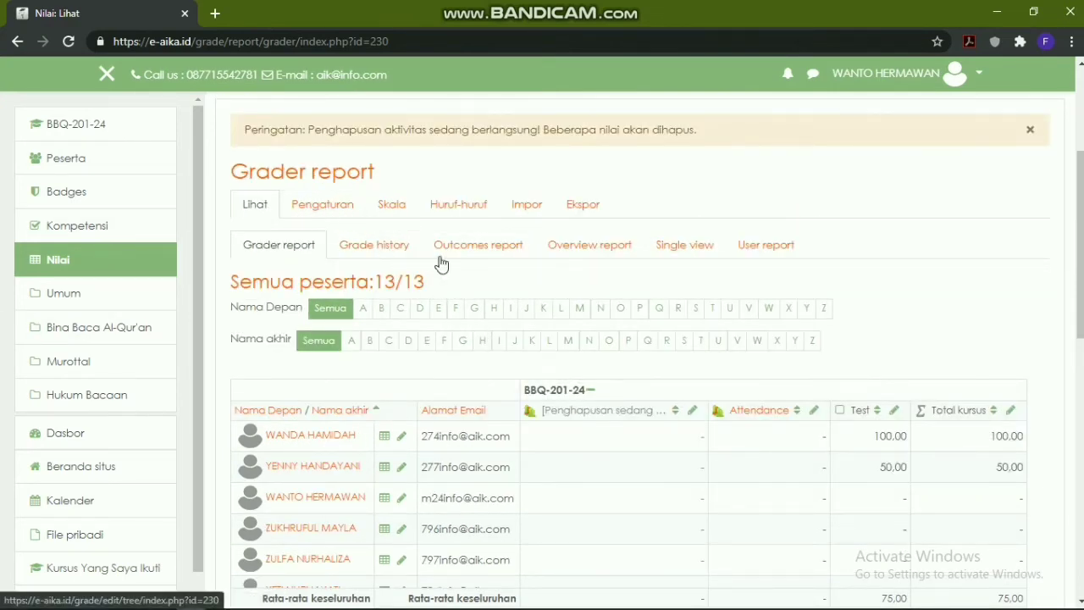
Create grade item 'Test 2' with maximum 100 in the gradebook setup
{"action": "left_click", "coordinate": [330, 210]}
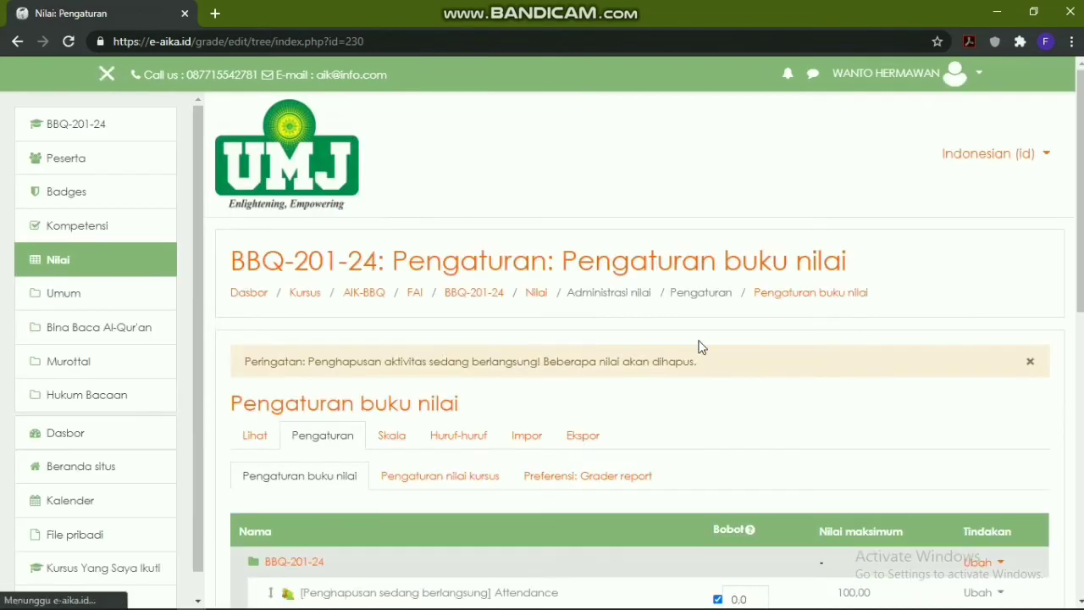
{"action": "scroll", "coordinate": [699, 347], "scroll_direction": "down", "scroll_amount": 3}
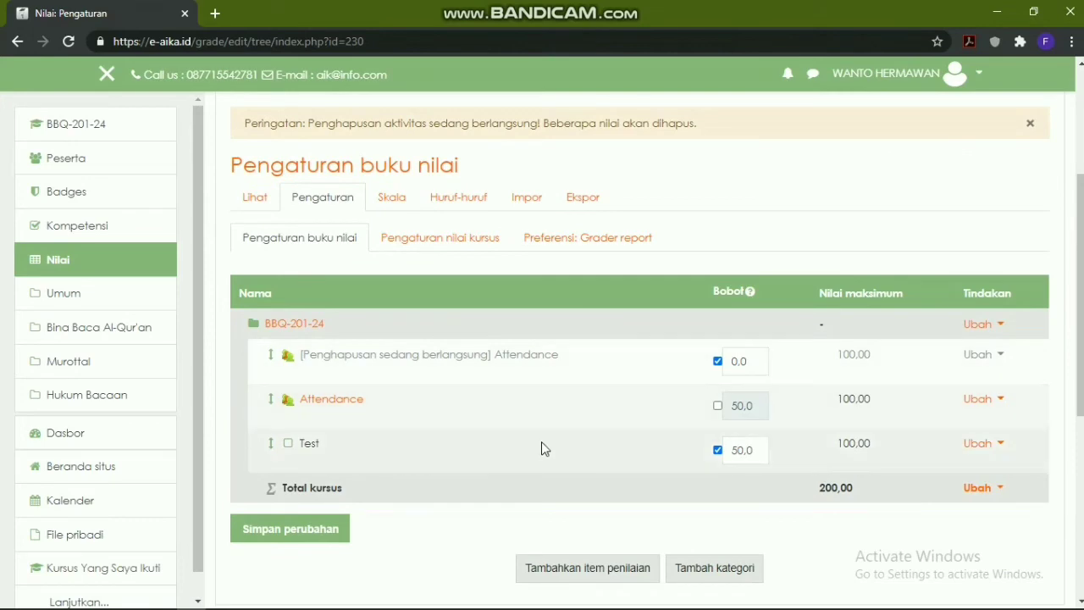
{"action": "scroll", "coordinate": [534, 449], "scroll_direction": "down", "scroll_amount": 1}
{"action": "left_click", "coordinate": [585, 492]}
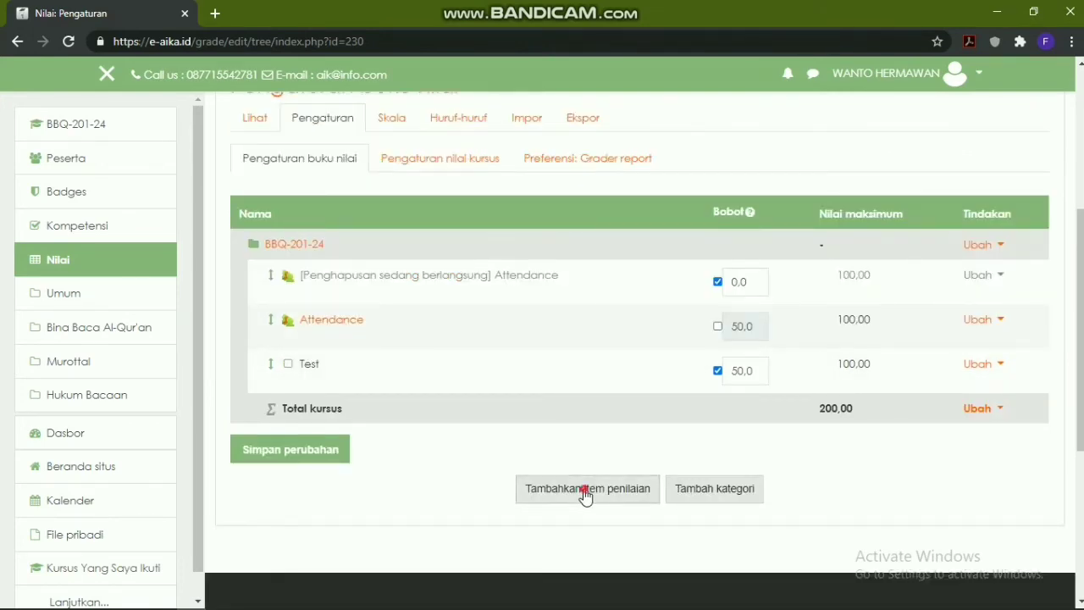
{"action": "scroll", "coordinate": [569, 356], "scroll_direction": "down", "scroll_amount": 2}
{"action": "left_click", "coordinate": [527, 329]}
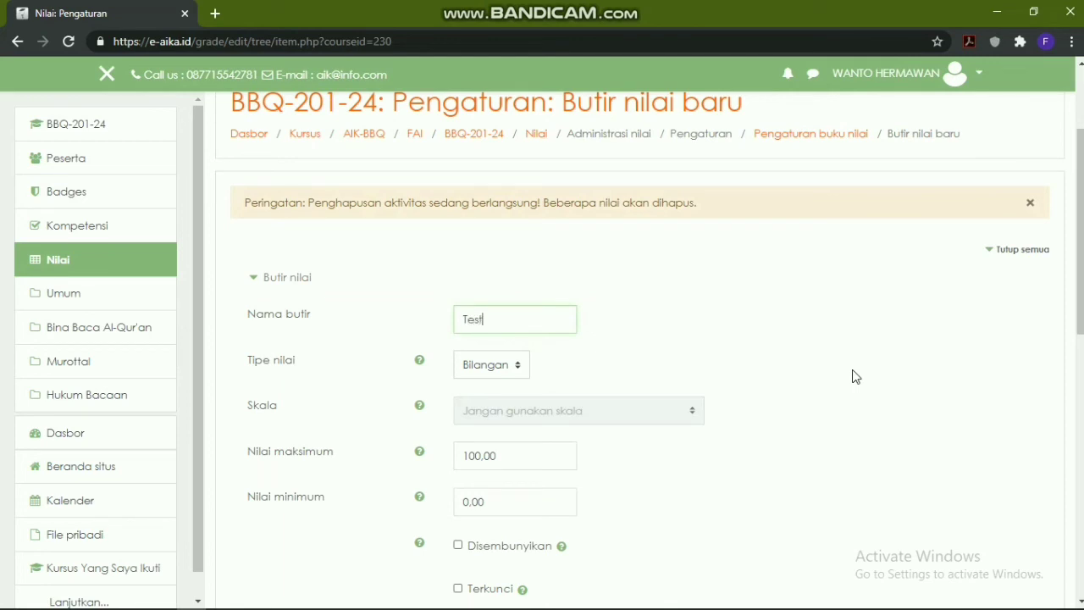
{"action": "scroll", "coordinate": [596, 386], "scroll_direction": "down", "scroll_amount": 1}
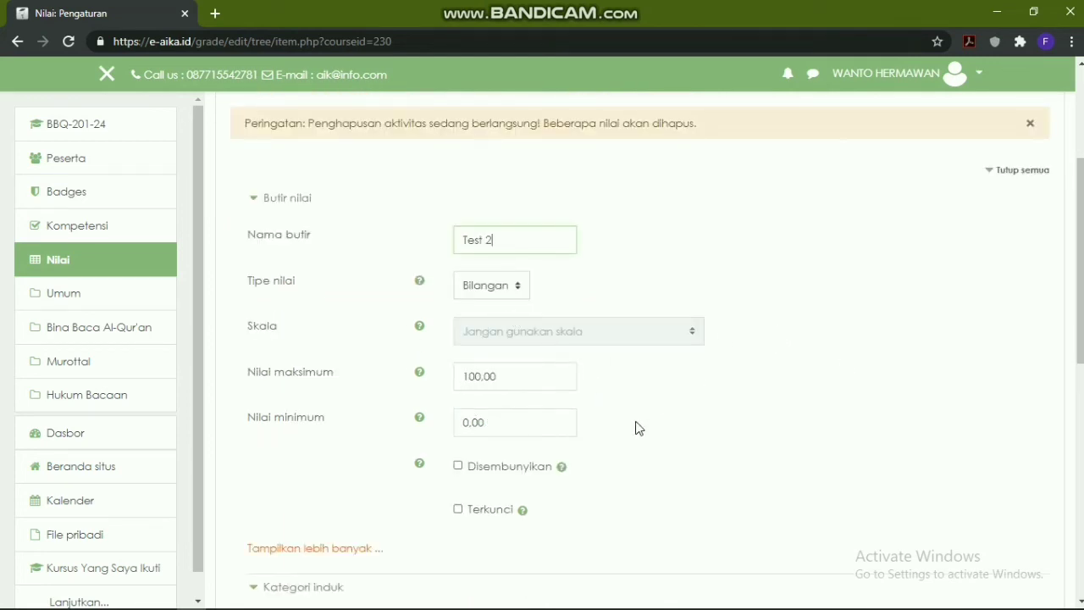
{"action": "scroll", "coordinate": [652, 430], "scroll_direction": "down", "scroll_amount": 2}
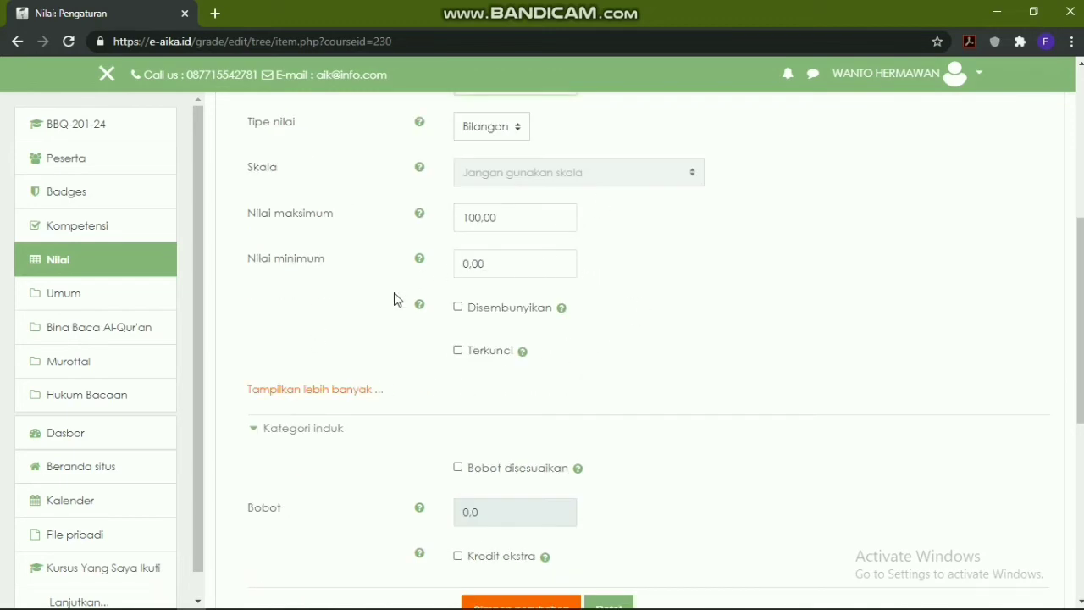
{"action": "scroll", "coordinate": [399, 338], "scroll_direction": "down", "scroll_amount": 1}
{"action": "scroll", "coordinate": [564, 500], "scroll_direction": "up", "scroll_amount": 3}
{"action": "scroll", "coordinate": [484, 344], "scroll_direction": "down", "scroll_amount": 2}
{"action": "scroll", "coordinate": [467, 423], "scroll_direction": "down", "scroll_amount": 1}
{"action": "left_click", "coordinate": [515, 546]}
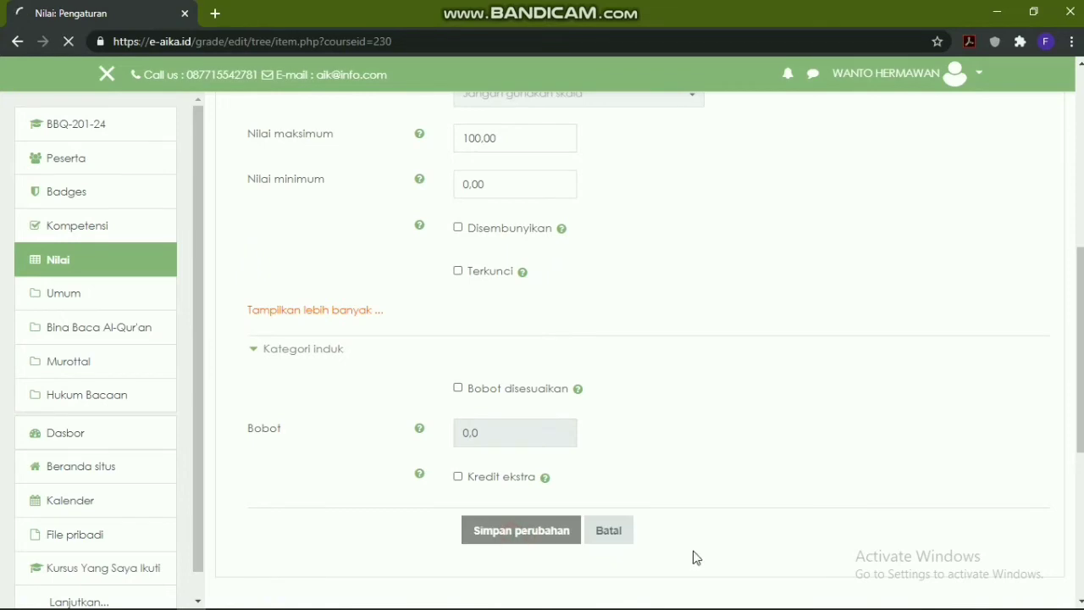
{"action": "scroll", "coordinate": [750, 385], "scroll_direction": "down", "scroll_amount": 4}
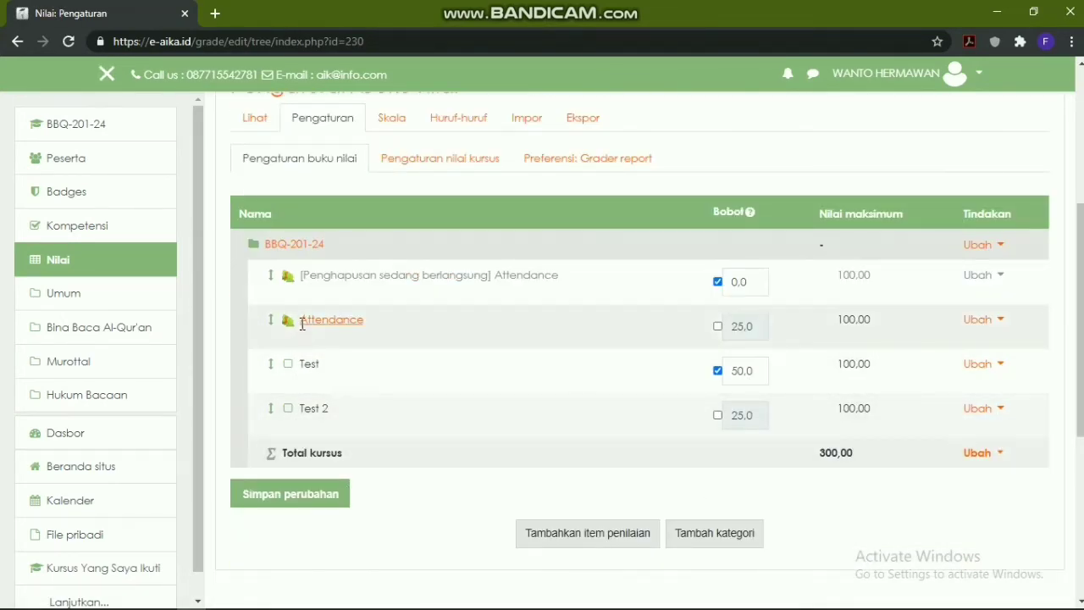
{"action": "scroll", "coordinate": [372, 254], "scroll_direction": "up", "scroll_amount": 1}
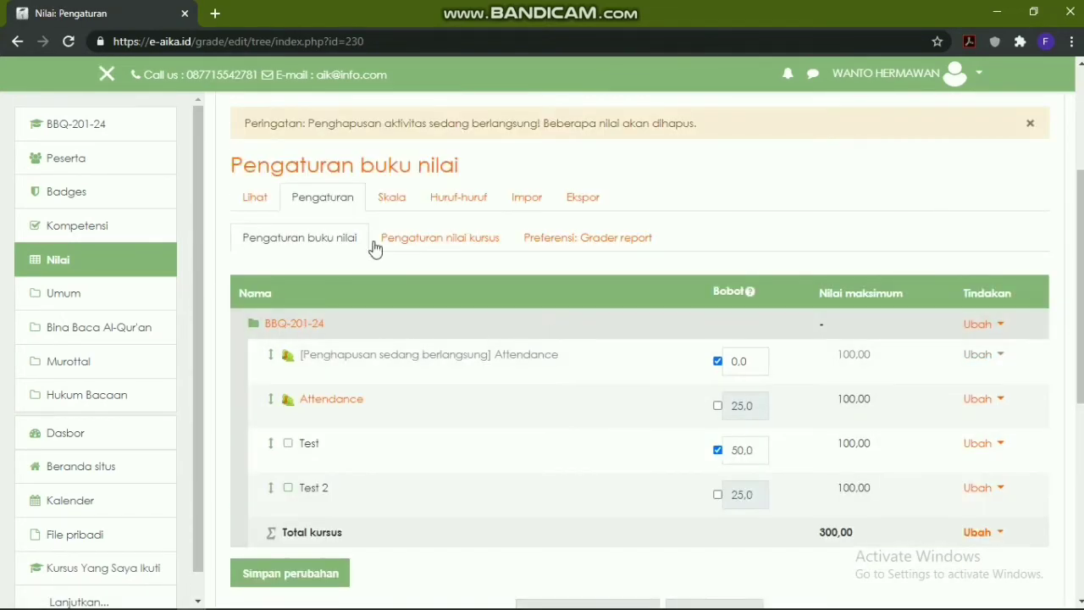
{"action": "left_click", "coordinate": [249, 201]}
{"action": "scroll", "coordinate": [695, 377], "scroll_direction": "down", "scroll_amount": 4}
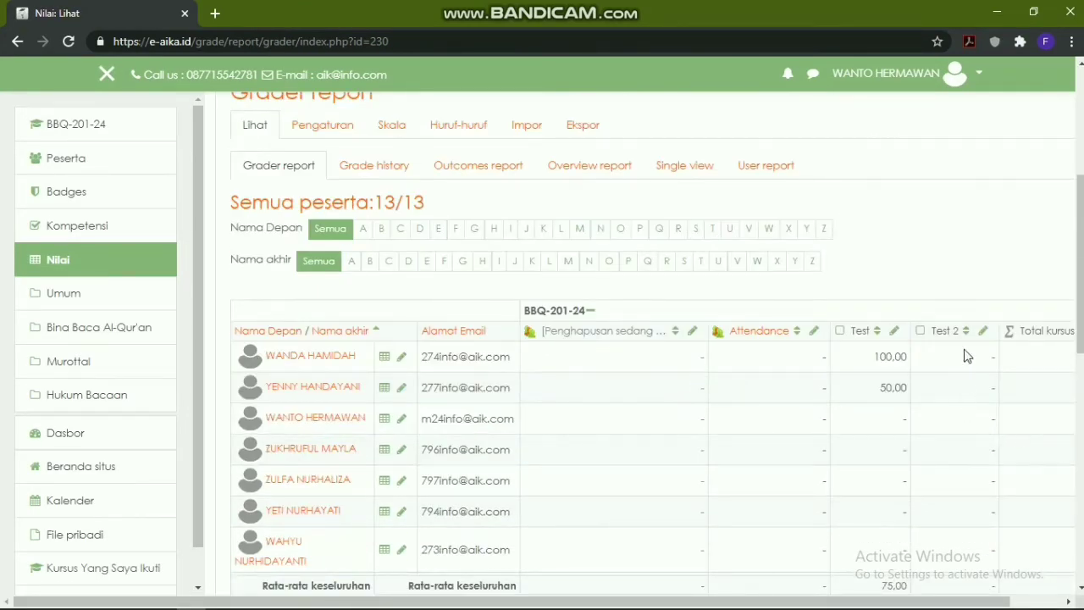
{"action": "left_click", "coordinate": [983, 331]}
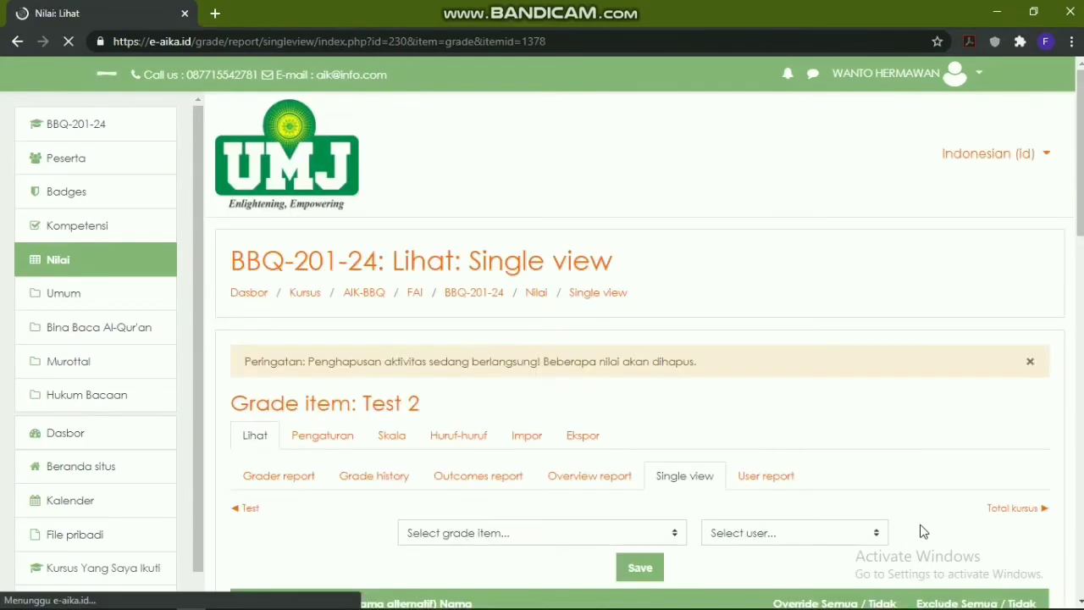
{"action": "scroll", "coordinate": [755, 450], "scroll_direction": "down", "scroll_amount": 2}
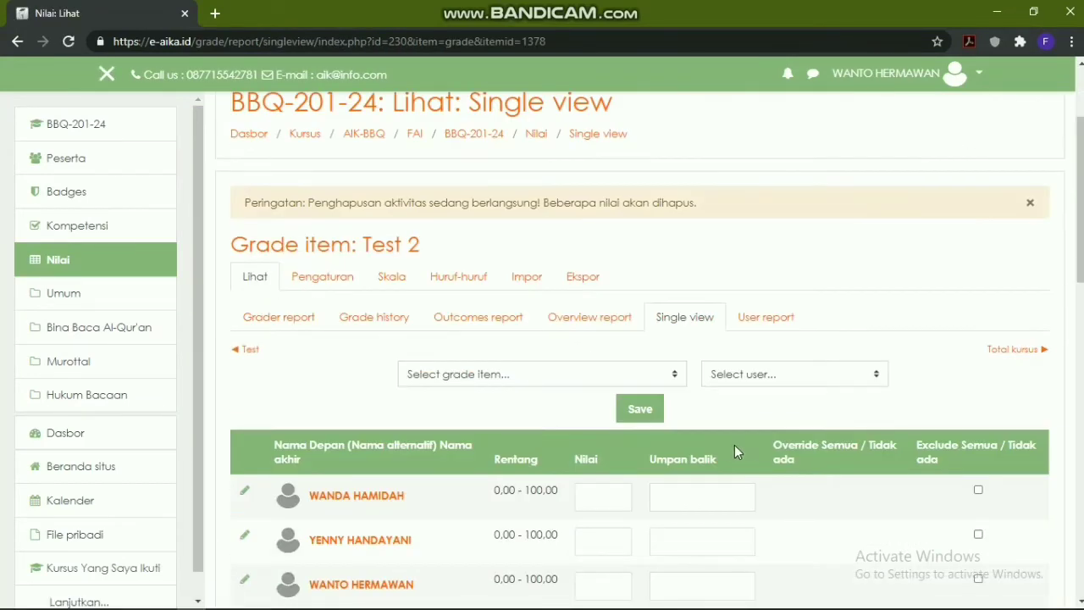
{"action": "left_click", "coordinate": [17, 41]}
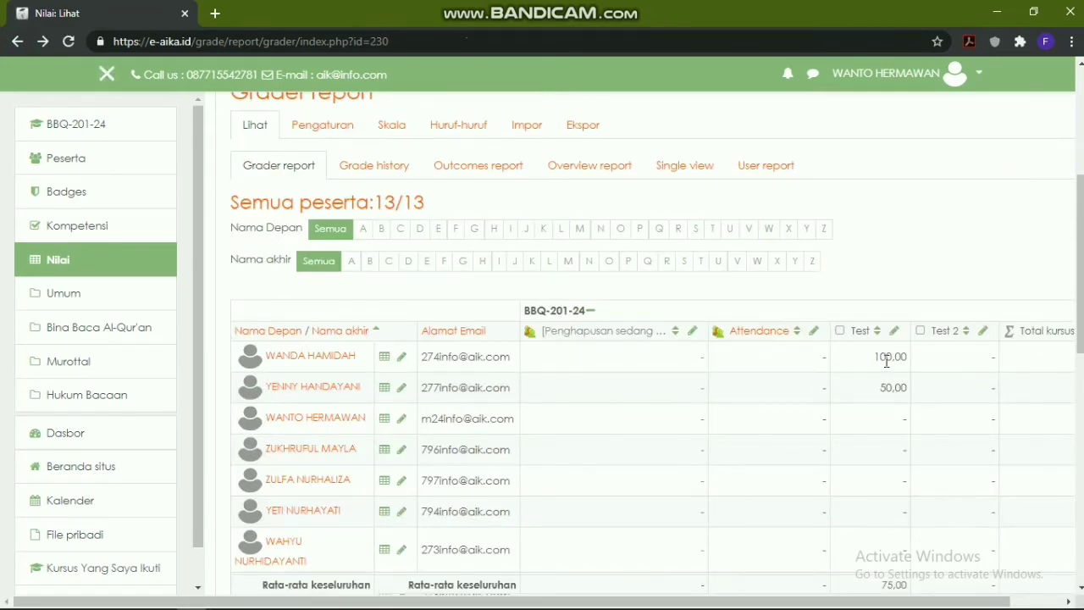
{"action": "left_click", "coordinate": [983, 331]}
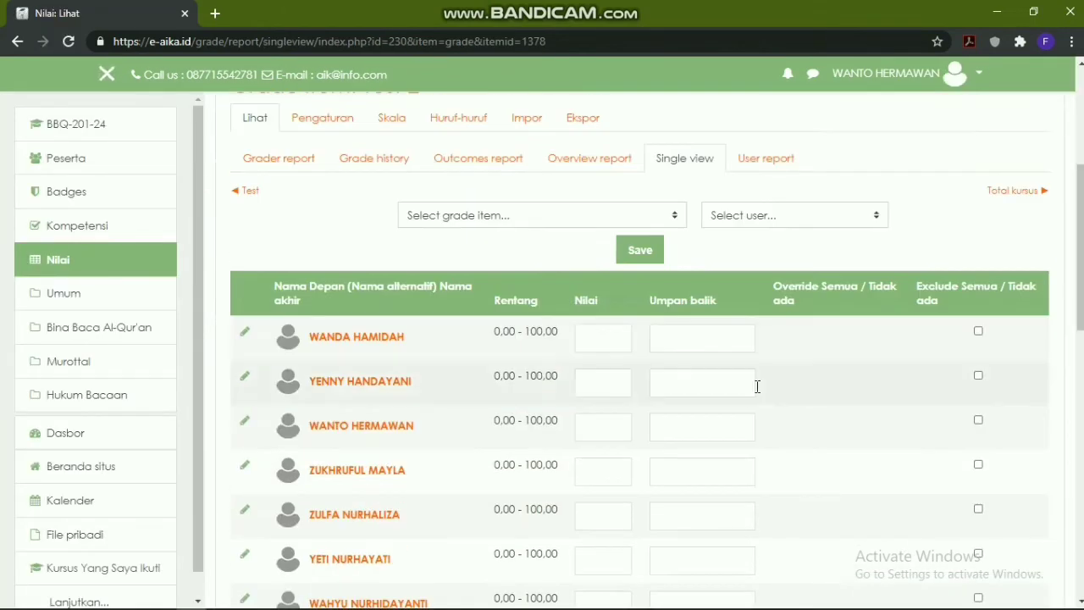
{"action": "scroll", "coordinate": [703, 390], "scroll_direction": "down", "scroll_amount": 2}
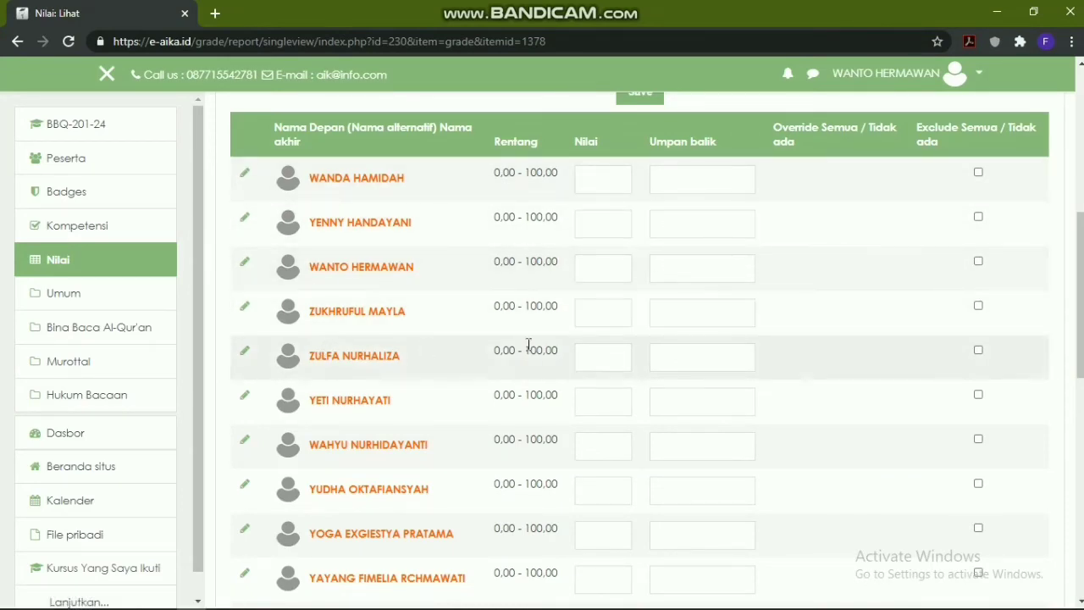
{"action": "scroll", "coordinate": [637, 376], "scroll_direction": "up", "scroll_amount": 2}
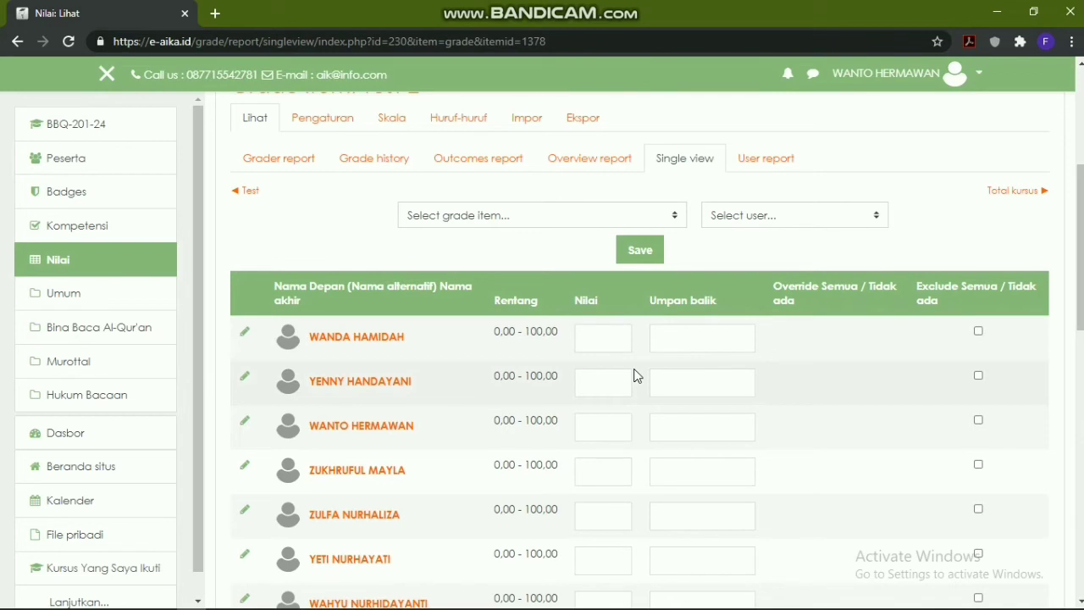
{"action": "left_click", "coordinate": [652, 252]}
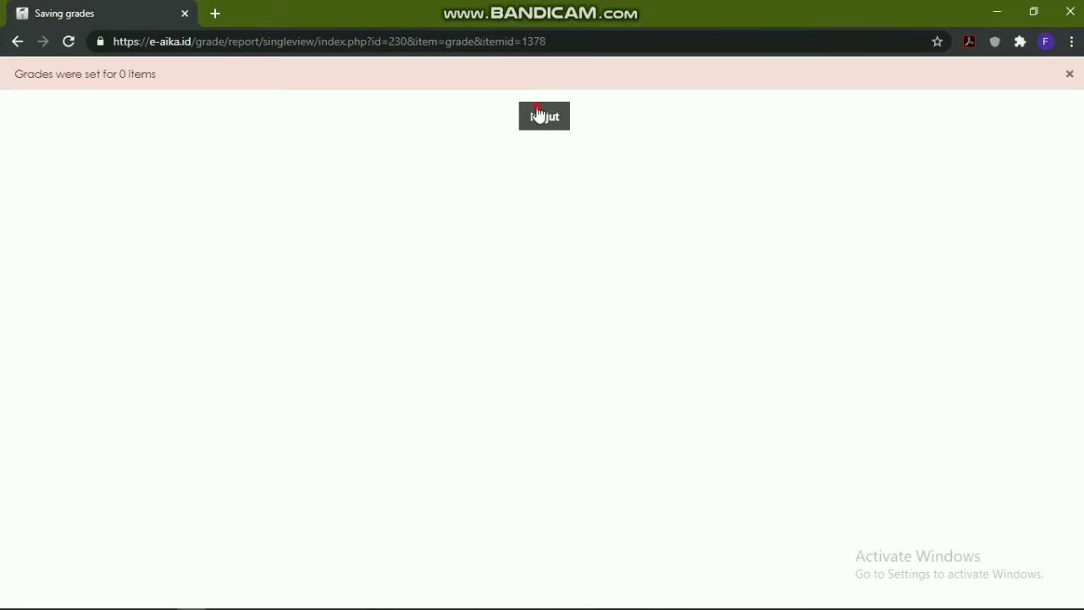
{"action": "left_click", "coordinate": [537, 115]}
{"action": "scroll", "coordinate": [669, 326], "scroll_direction": "down", "scroll_amount": 3}
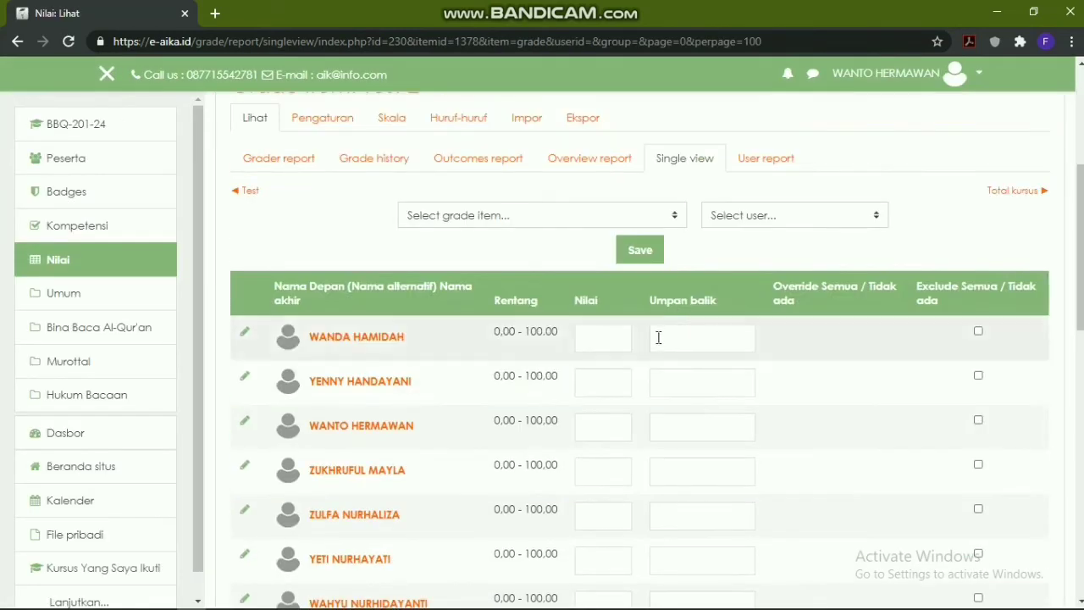
Scroll the grader report to Total kursus, beside empty Test 2 and Test's 100 and 50
{"action": "left_click", "coordinate": [281, 159]}
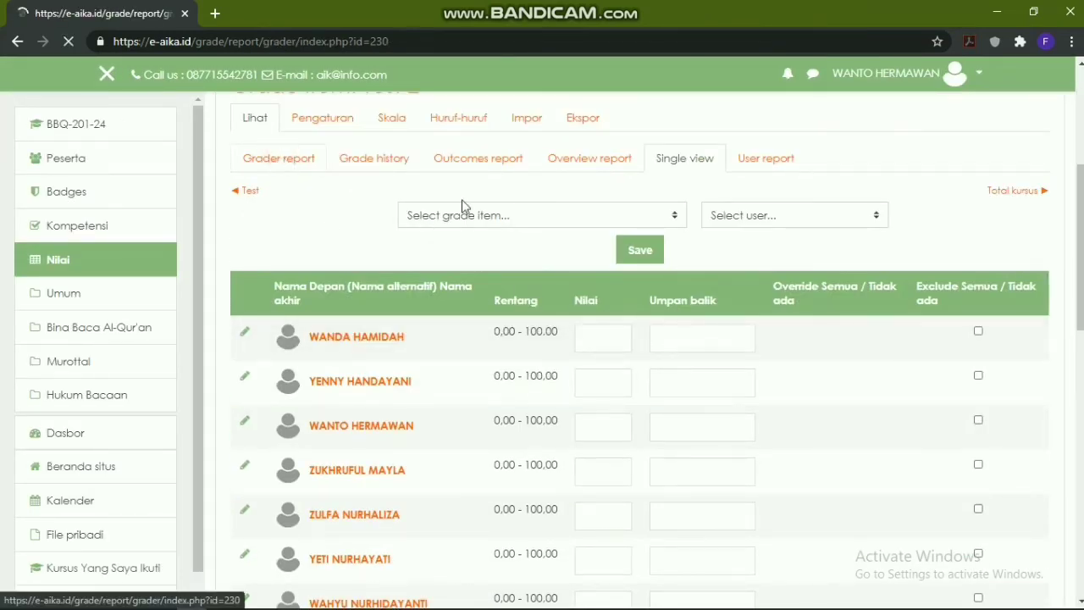
{"action": "scroll", "coordinate": [627, 271], "scroll_direction": "down", "scroll_amount": 10}
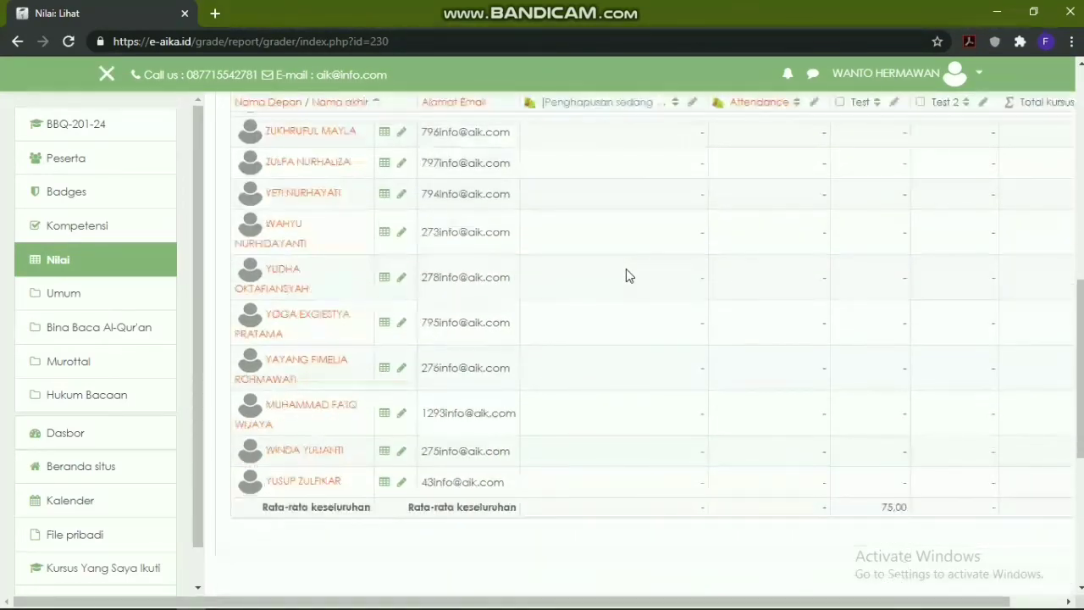
{"action": "scroll", "coordinate": [622, 277], "scroll_direction": "up", "scroll_amount": 4}
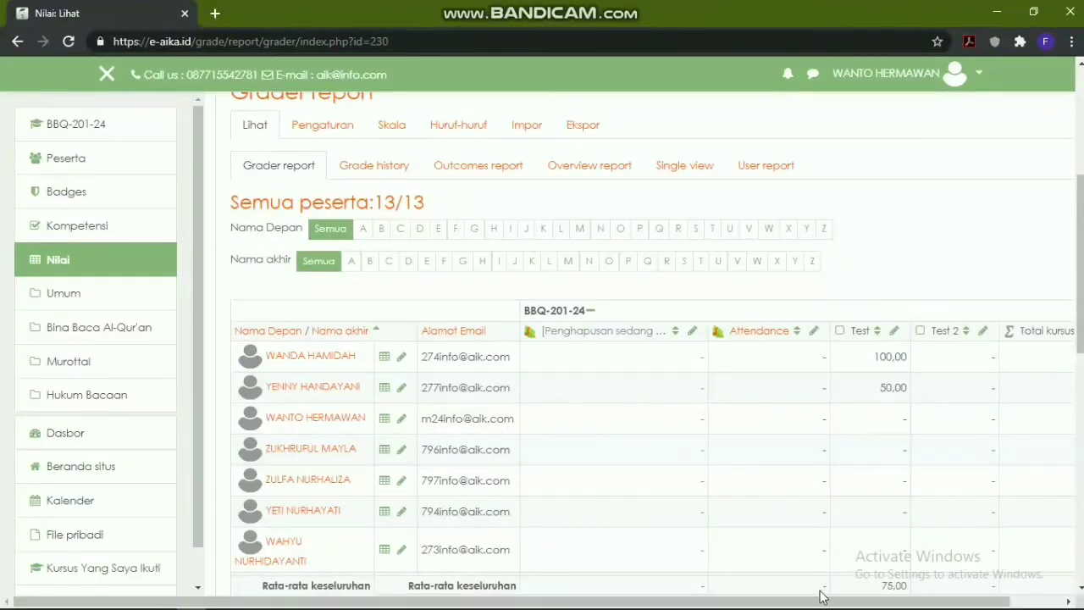
{"action": "left_click_drag", "start_coordinate": [799, 602], "coordinate": [951, 477]}
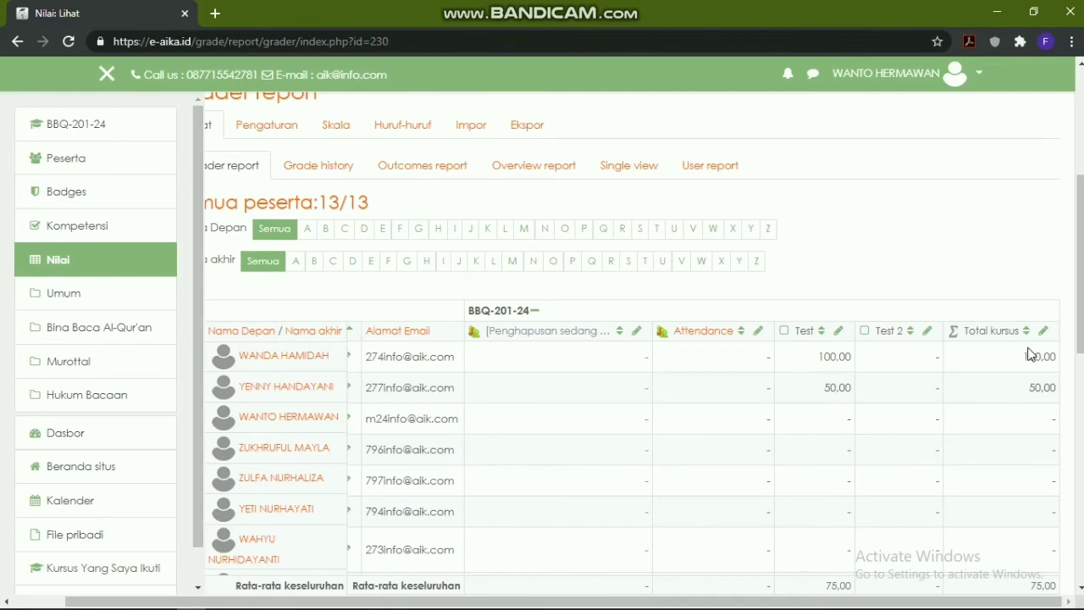
{"action": "left_click_drag", "start_coordinate": [722, 602], "coordinate": [557, 603]}
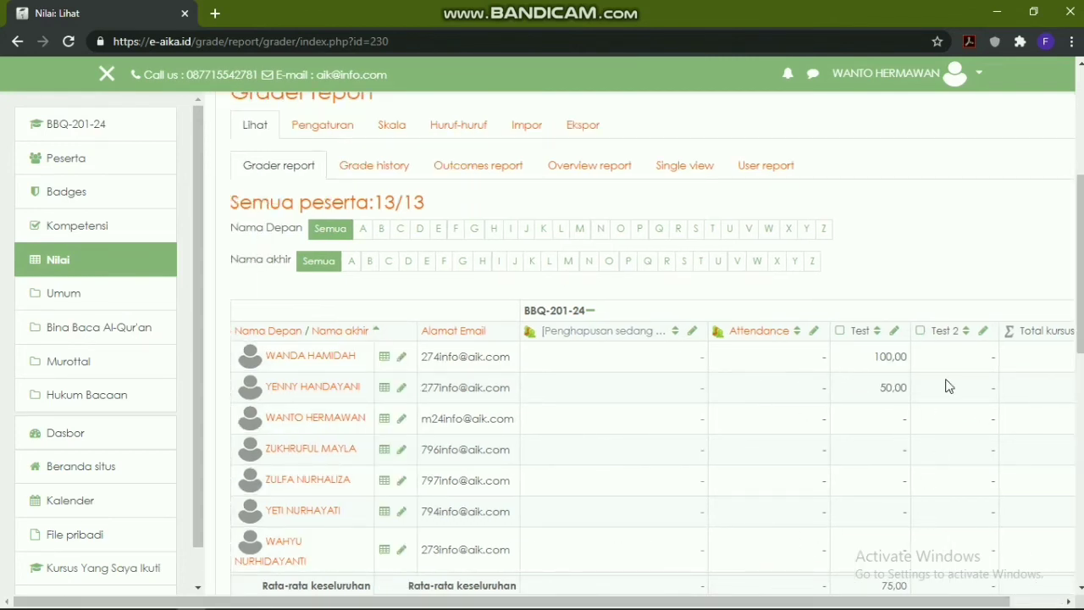
{"action": "left_click_drag", "start_coordinate": [783, 602], "coordinate": [862, 587]}
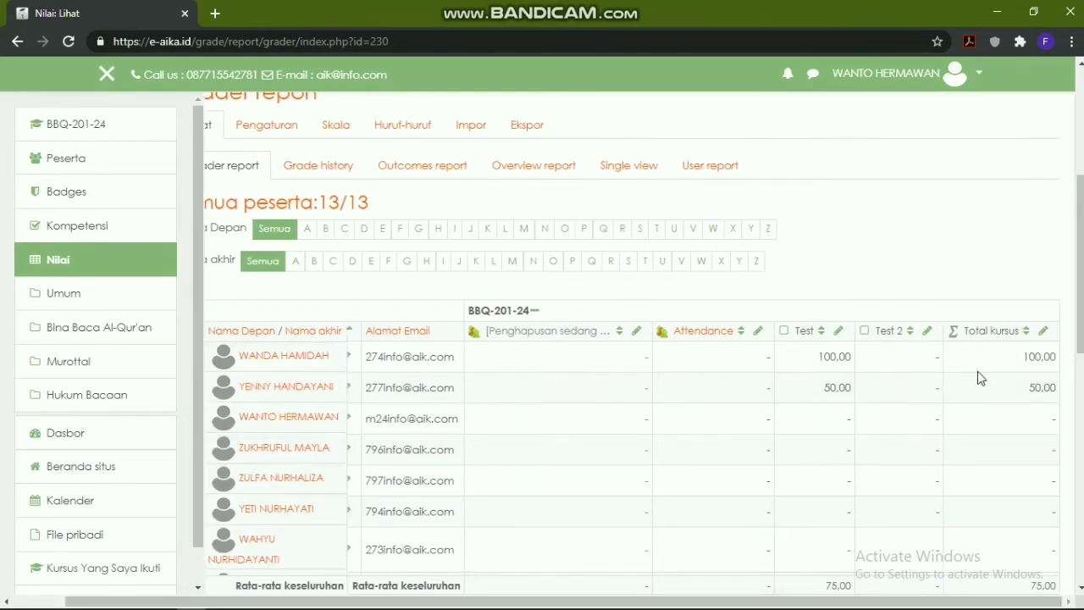
{"action": "left_click", "coordinate": [675, 607]}
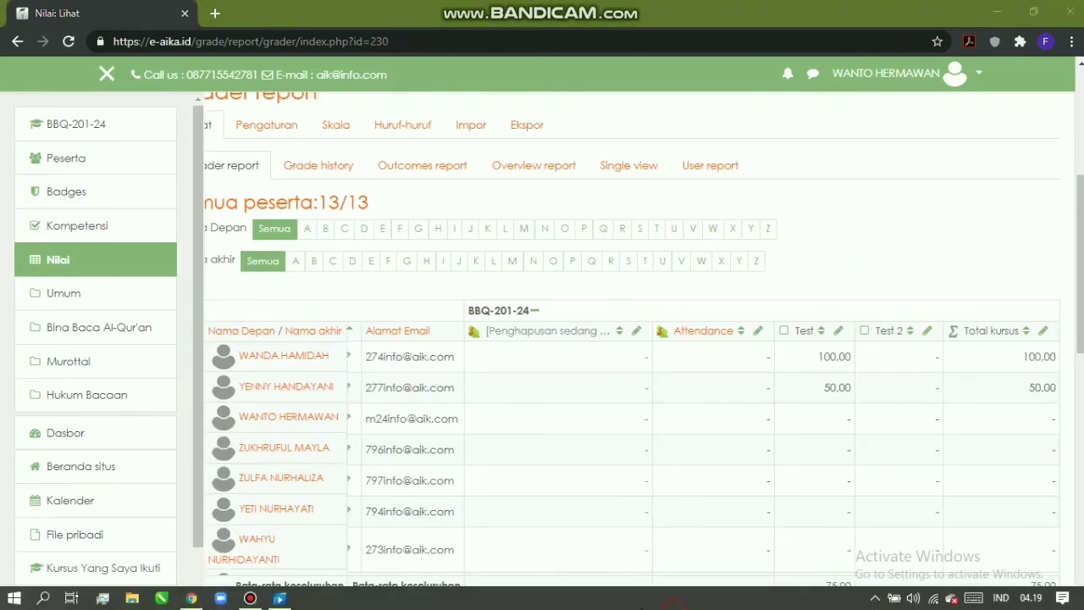
{"action": "scroll", "coordinate": [441, 385], "scroll_direction": "up", "scroll_amount": 2}
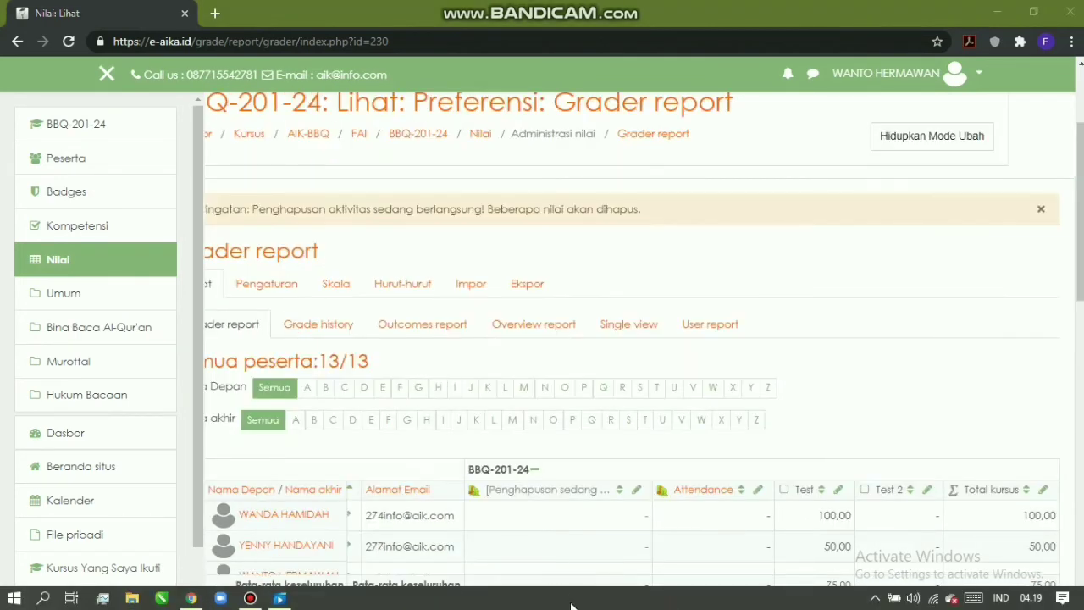
Hide and then restore the course navigation drawer
{"action": "left_click", "coordinate": [108, 76]}
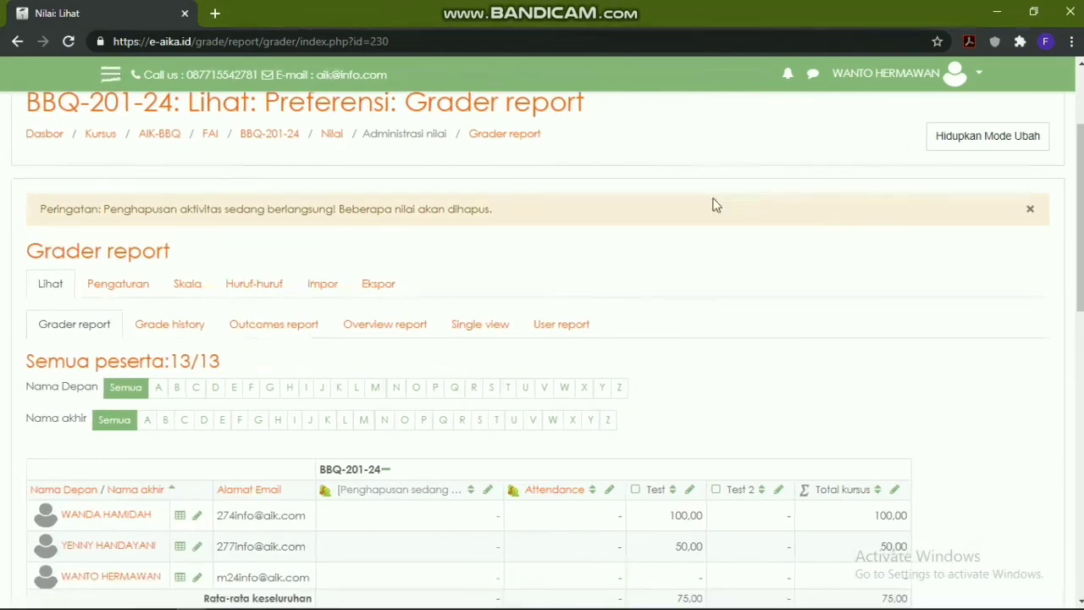
{"action": "scroll", "coordinate": [740, 426], "scroll_direction": "down", "scroll_amount": 3}
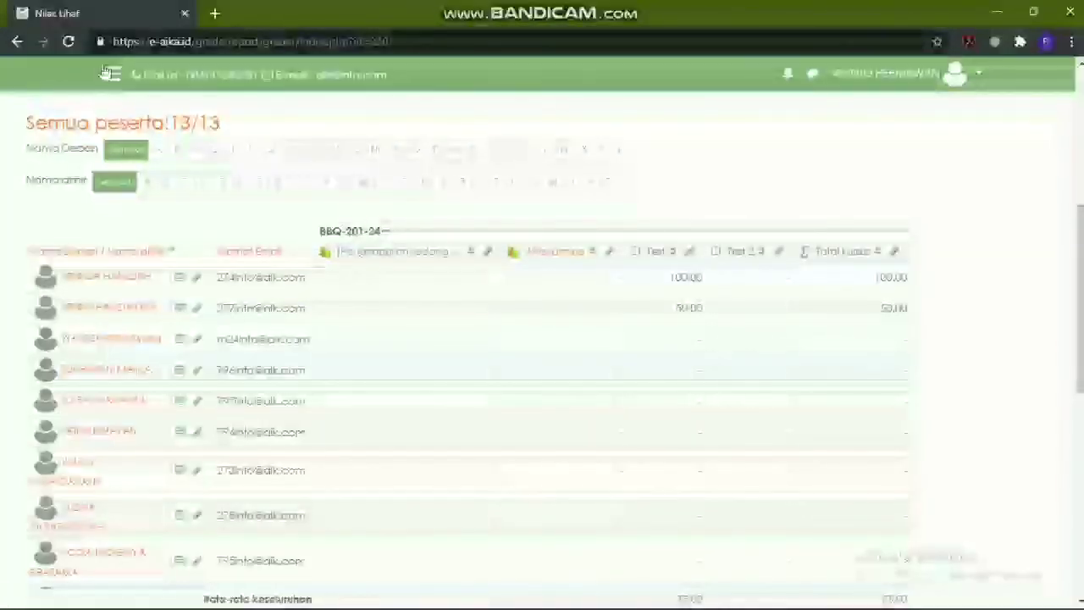
{"action": "left_click", "coordinate": [110, 75]}
Open the BBQ-201-24 course and turn on editing mode (Hidupkan Mode Ubah) from the gear menu
{"action": "left_click", "coordinate": [61, 127]}
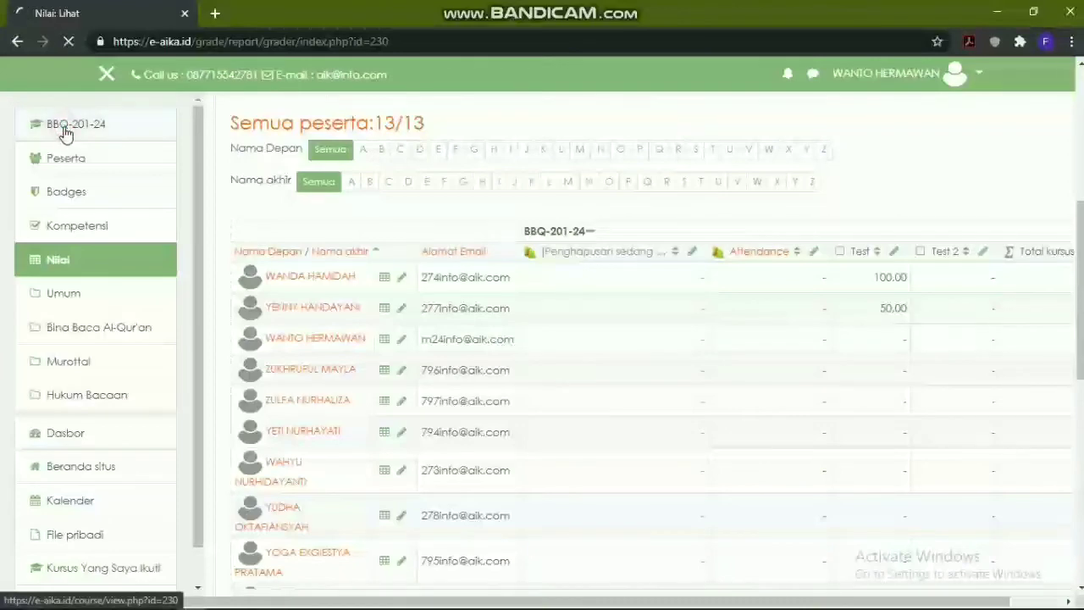
{"action": "scroll", "coordinate": [576, 210], "scroll_direction": "down", "scroll_amount": 5}
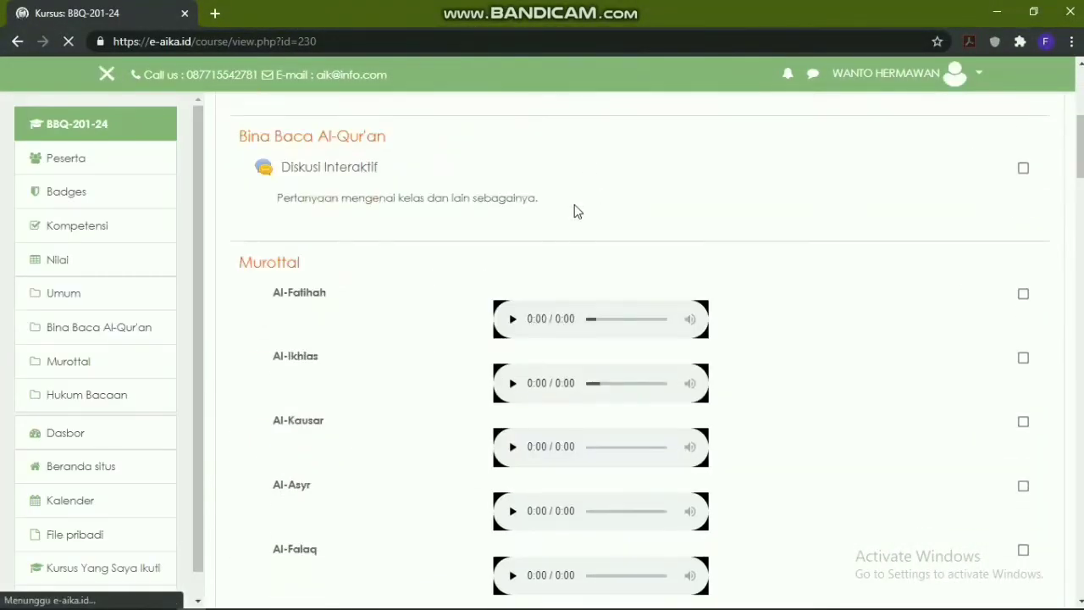
{"action": "scroll", "coordinate": [576, 210], "scroll_direction": "up", "scroll_amount": 2}
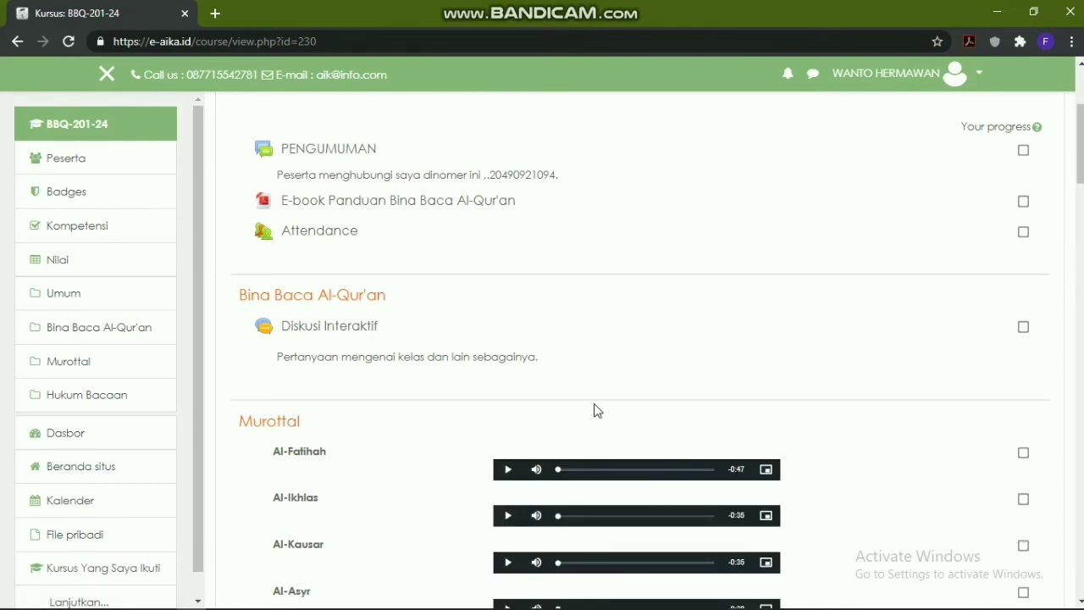
{"action": "scroll", "coordinate": [678, 339], "scroll_direction": "up", "scroll_amount": 3}
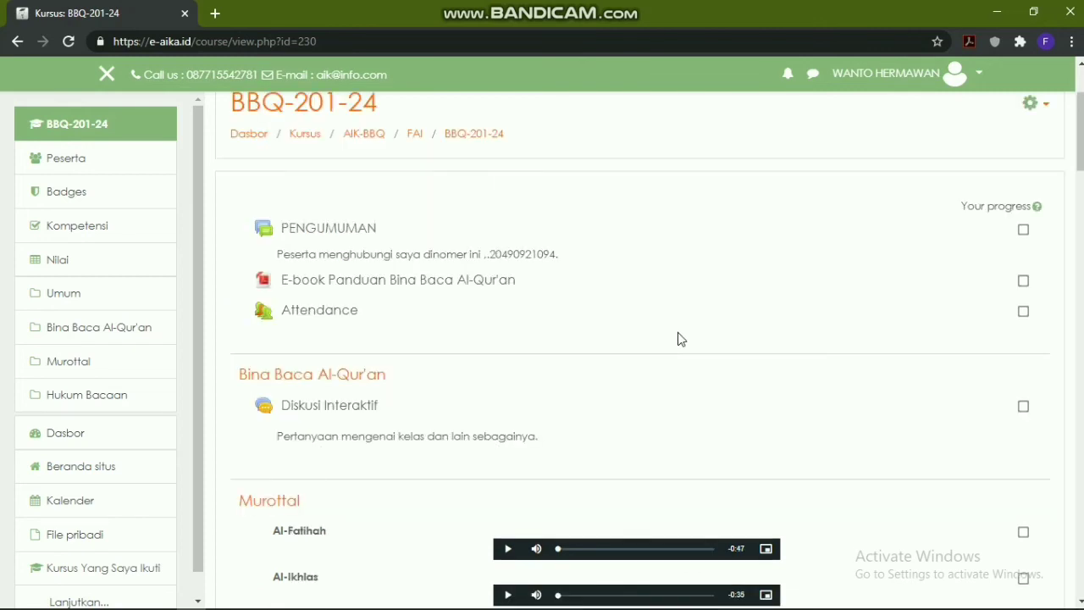
{"action": "scroll", "coordinate": [843, 233], "scroll_direction": "down", "scroll_amount": 2}
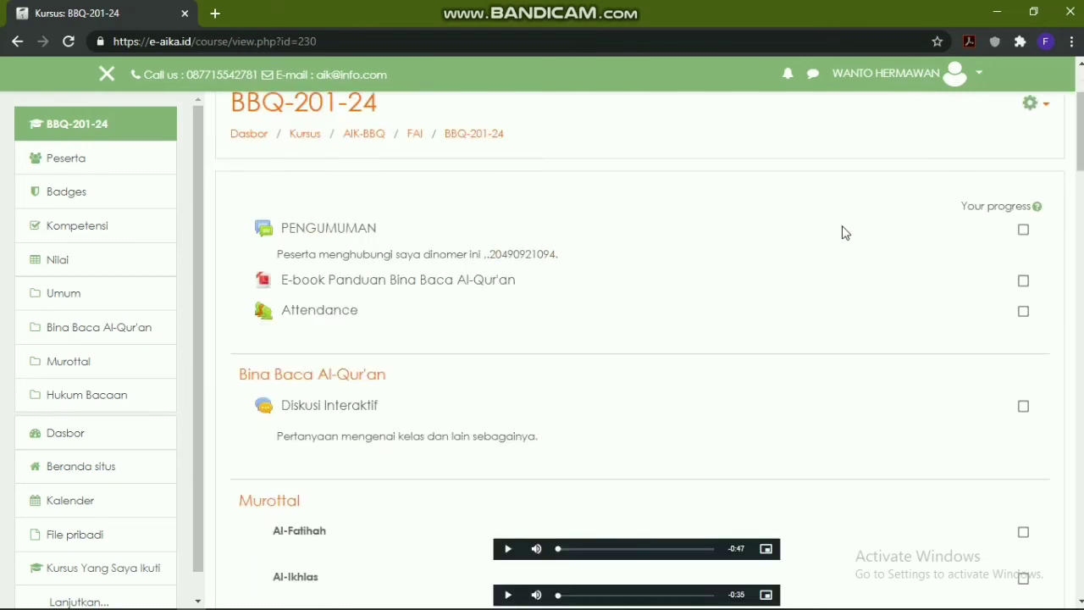
{"action": "left_click", "coordinate": [1029, 106]}
{"action": "left_click", "coordinate": [972, 147]}
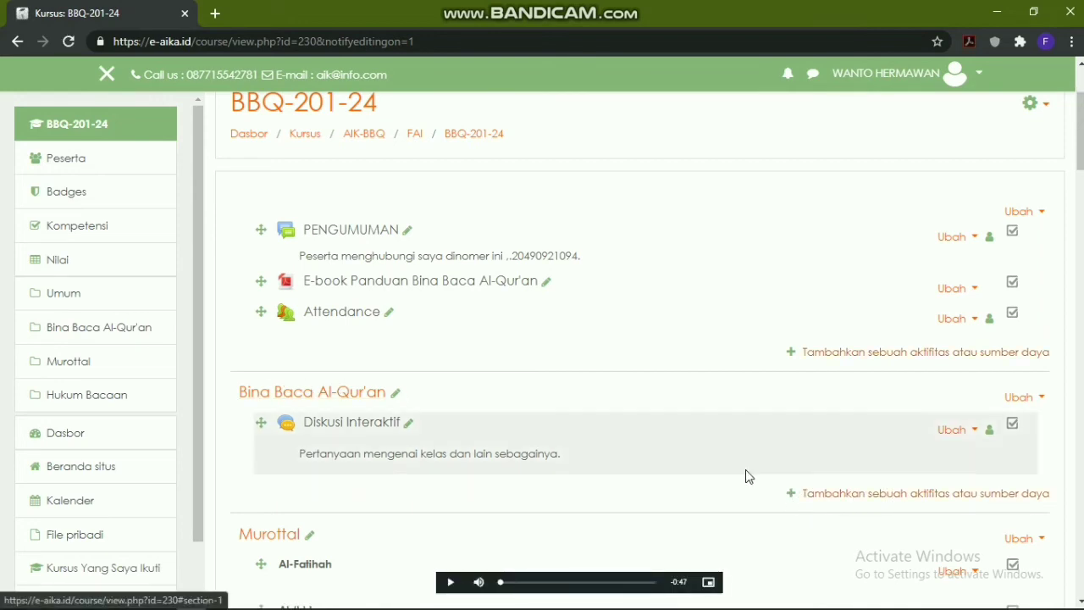
Add a BigBlueButtonBN activity to the Bina Baca Al-Qur'an section through the activity chooser
{"action": "left_click", "coordinate": [904, 497]}
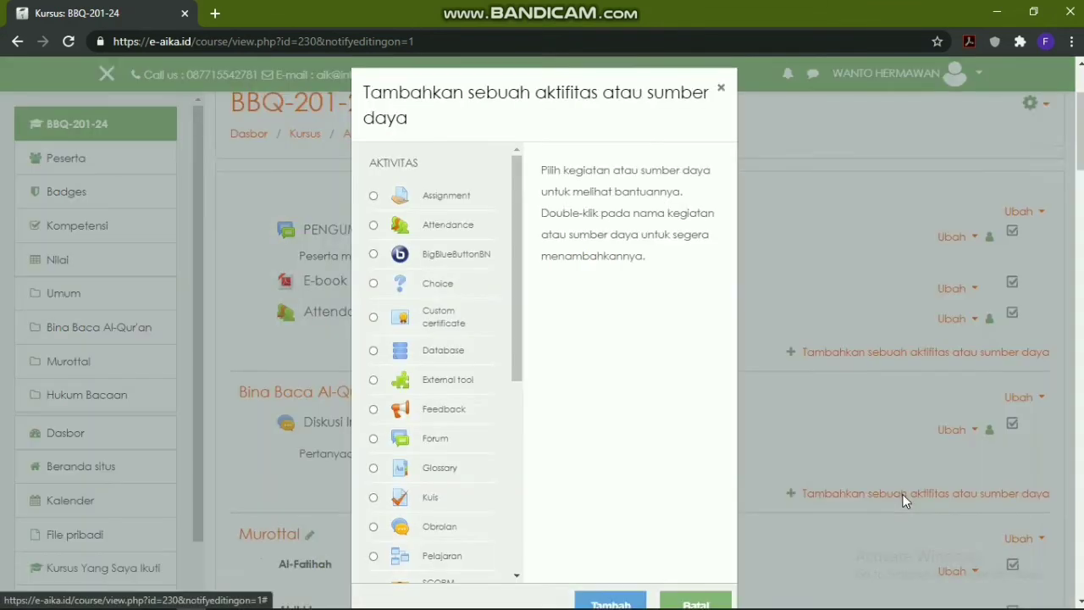
{"action": "left_click", "coordinate": [374, 245]}
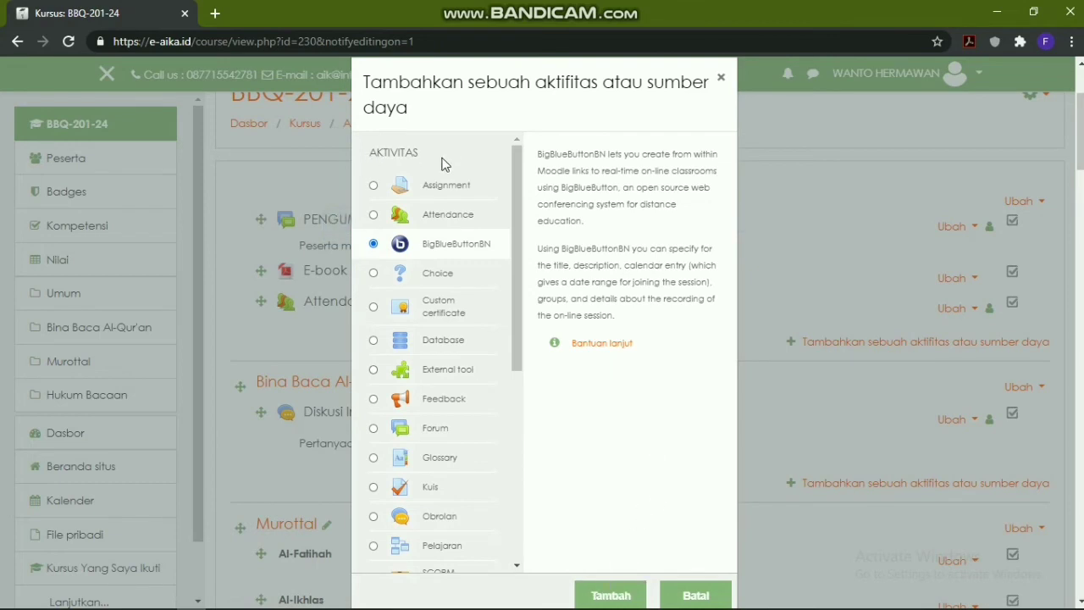
{"action": "left_click_drag", "start_coordinate": [511, 271], "coordinate": [537, 210]}
{"action": "left_click", "coordinate": [595, 598]}
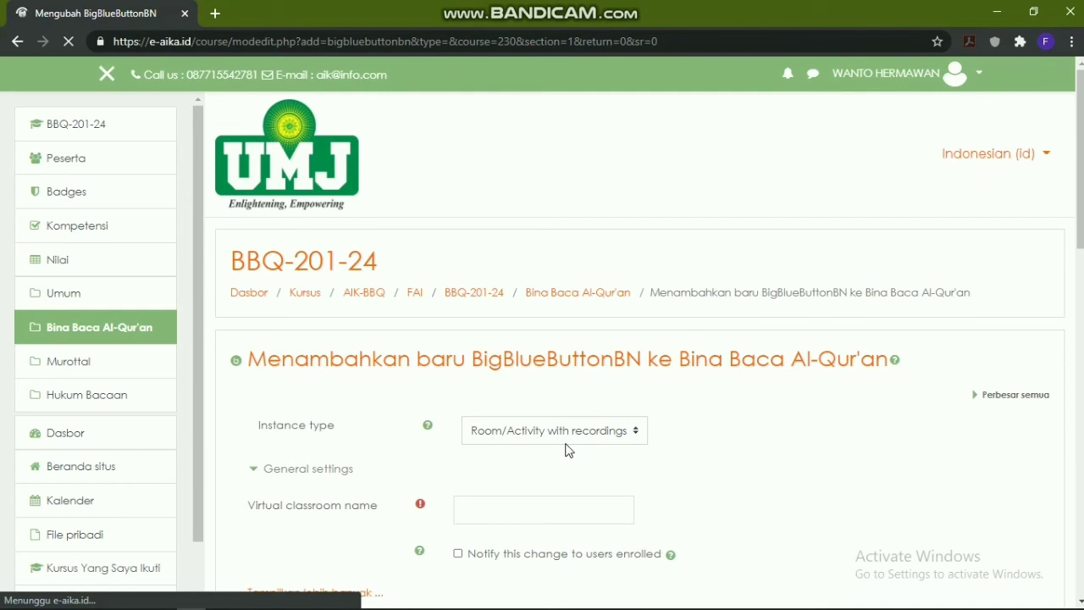
Enter the virtual classroom name and choose to notify enrolled users about the new activity
{"action": "scroll", "coordinate": [525, 451], "scroll_direction": "down", "scroll_amount": 1}
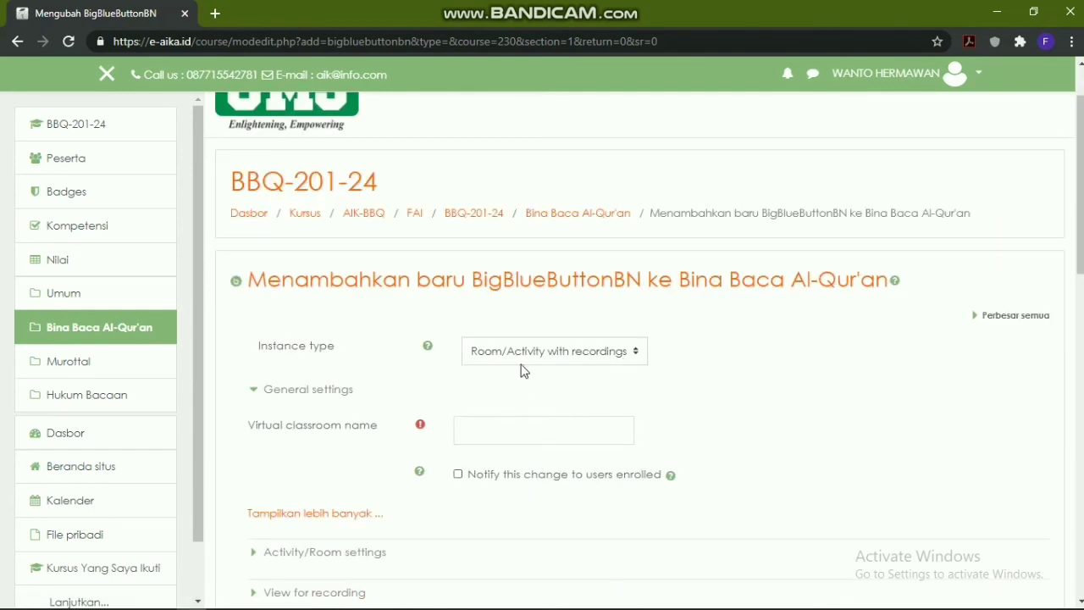
{"action": "scroll", "coordinate": [725, 379], "scroll_direction": "down", "scroll_amount": 1}
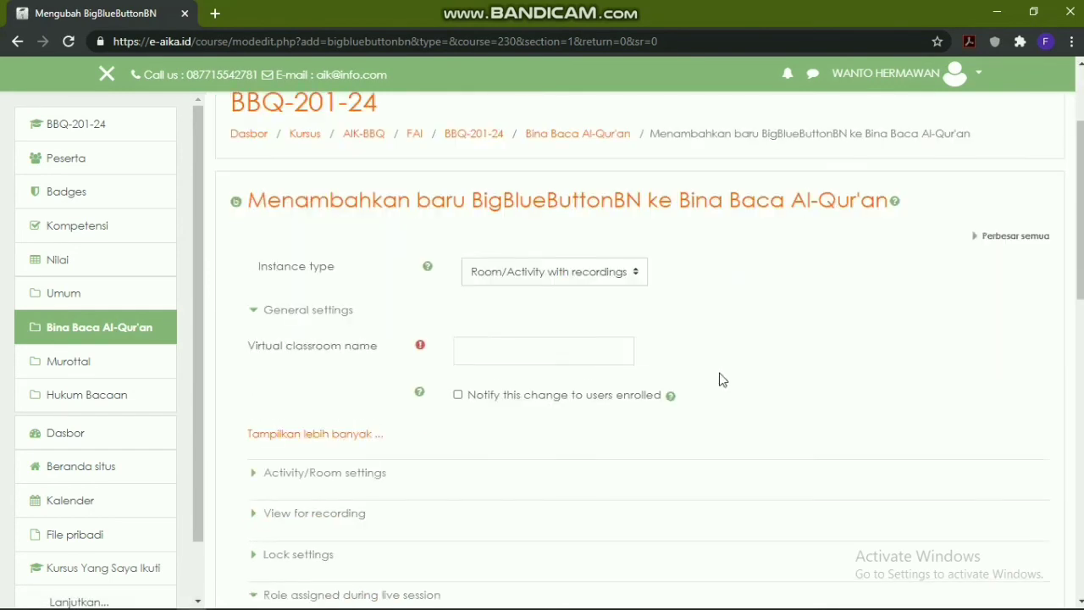
{"action": "left_click", "coordinate": [505, 348]}
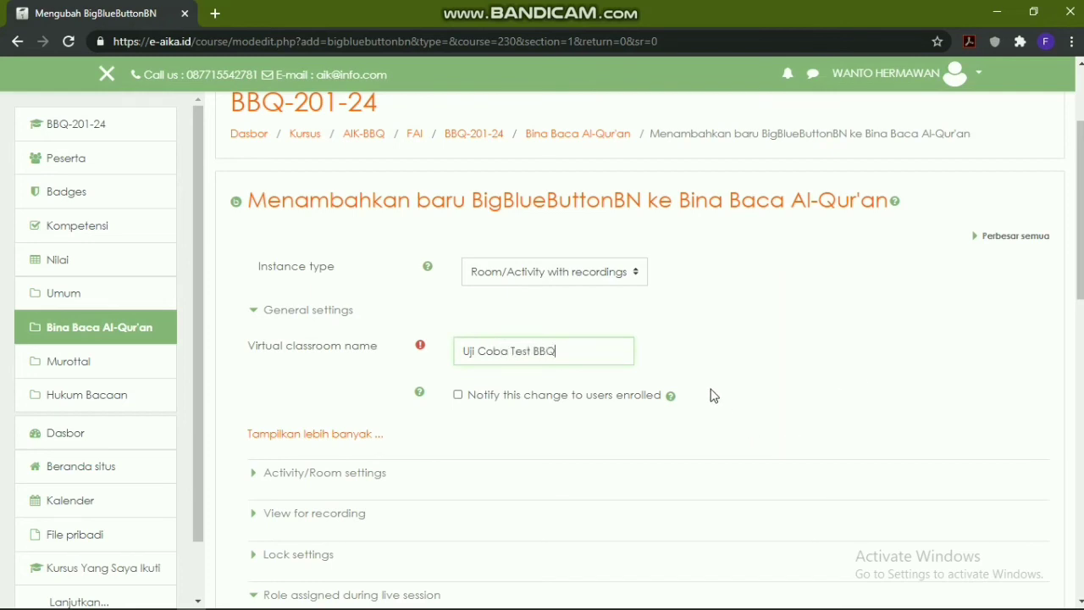
{"action": "left_click", "coordinate": [458, 395]}
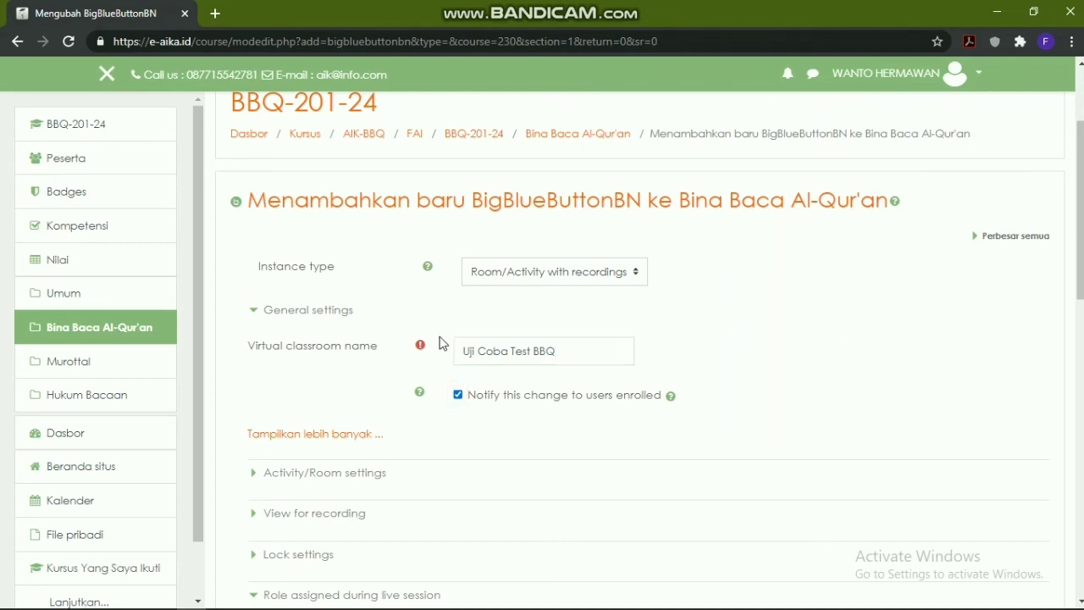
{"action": "scroll", "coordinate": [436, 386], "scroll_direction": "down", "scroll_amount": 1}
{"action": "scroll", "coordinate": [557, 291], "scroll_direction": "down", "scroll_amount": 3}
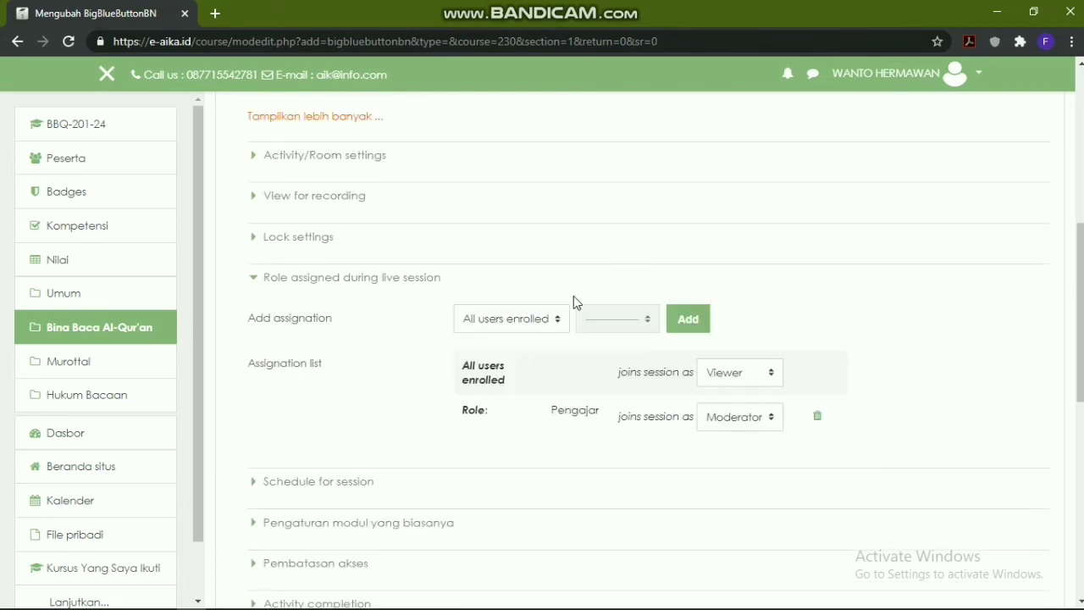
{"action": "scroll", "coordinate": [1008, 356], "scroll_direction": "up", "scroll_amount": 2}
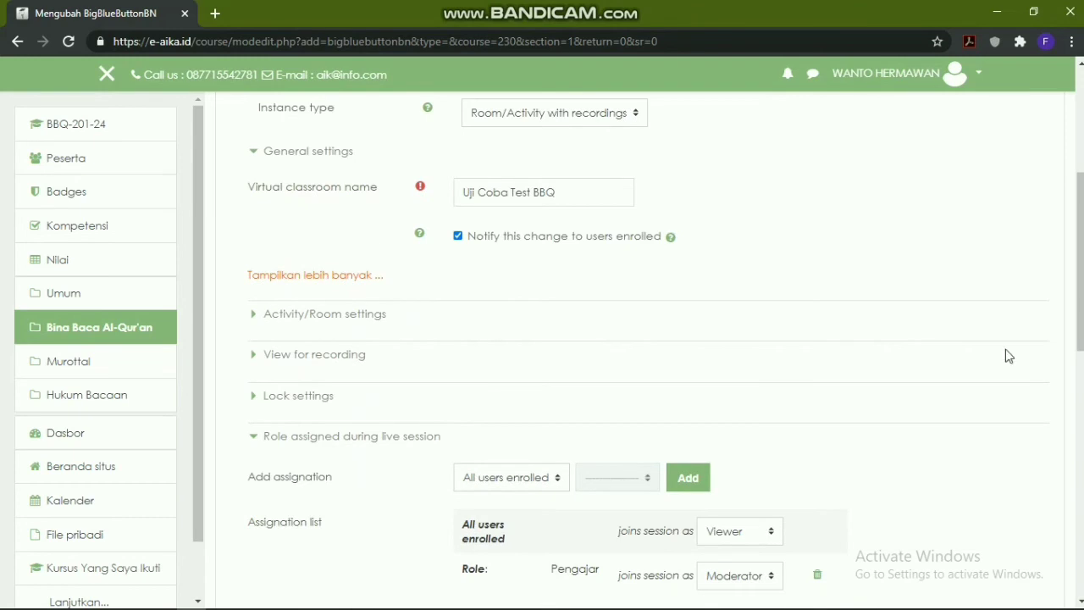
Collapse Role assigned and expand Activity/Room settings to write the welcome message
{"action": "left_click", "coordinate": [339, 437]}
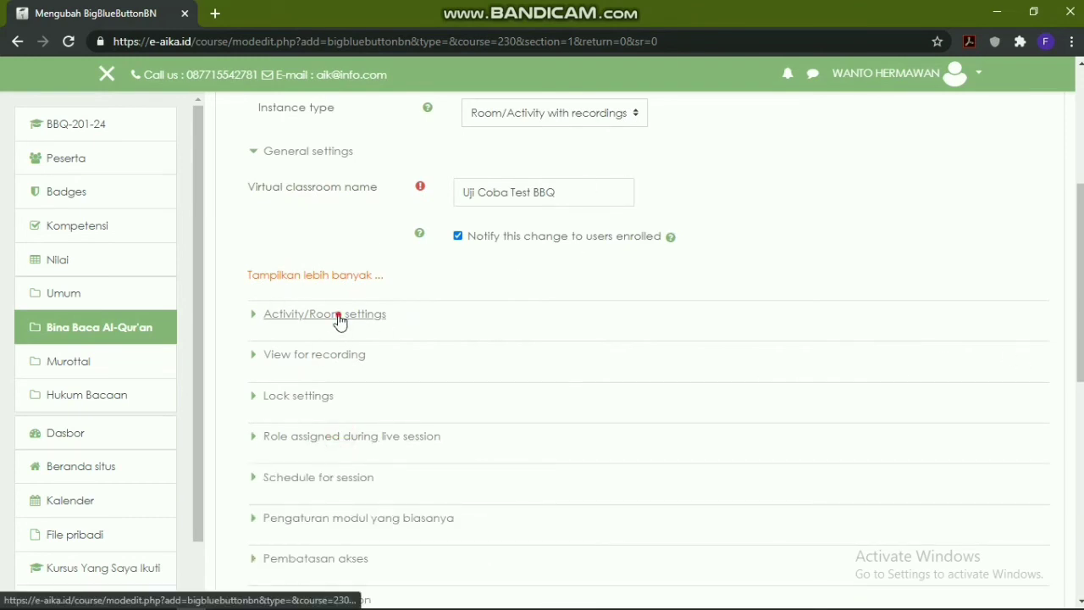
{"action": "left_click", "coordinate": [271, 320]}
{"action": "scroll", "coordinate": [538, 370], "scroll_direction": "up", "scroll_amount": 2}
{"action": "scroll", "coordinate": [551, 373], "scroll_direction": "down", "scroll_amount": 2}
{"action": "left_click", "coordinate": [533, 377]}
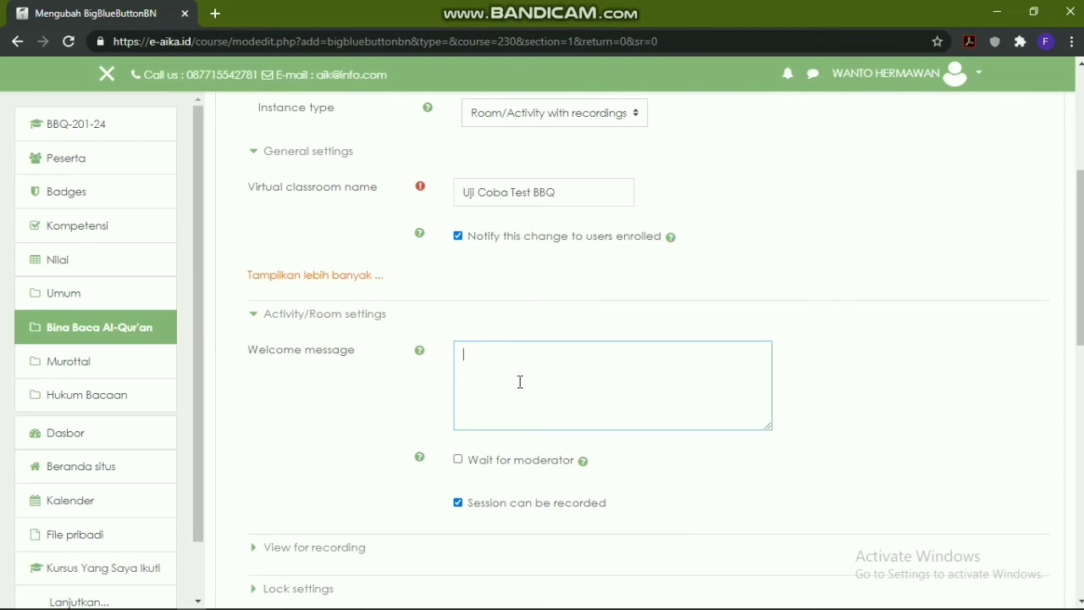
Collapse Activity/Room settings and expand the 'Schedule for session' section
{"action": "left_click", "coordinate": [318, 322]}
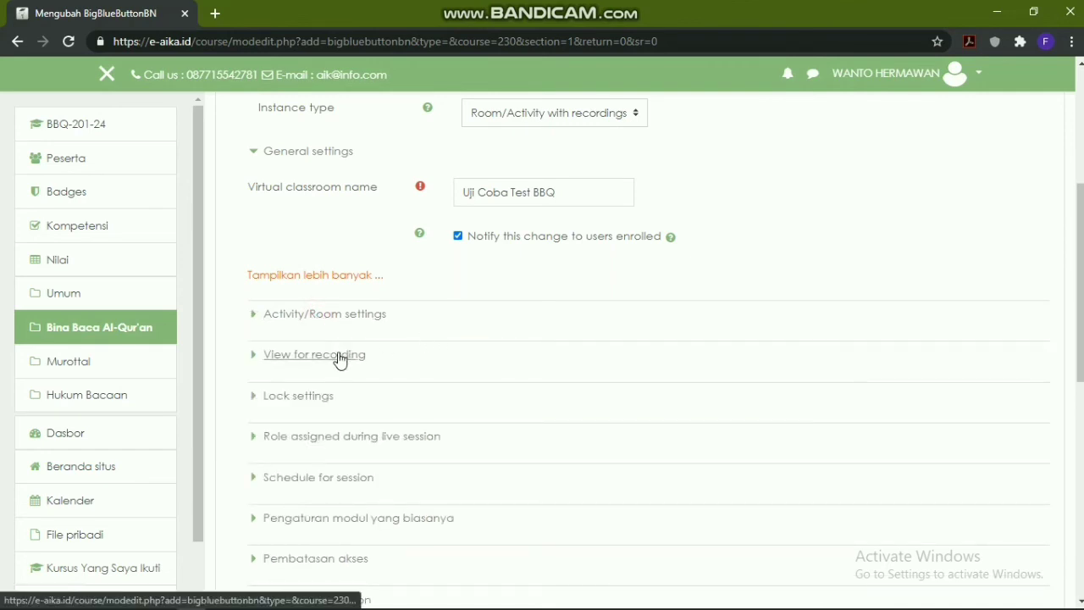
{"action": "scroll", "coordinate": [341, 358], "scroll_direction": "down", "scroll_amount": 1}
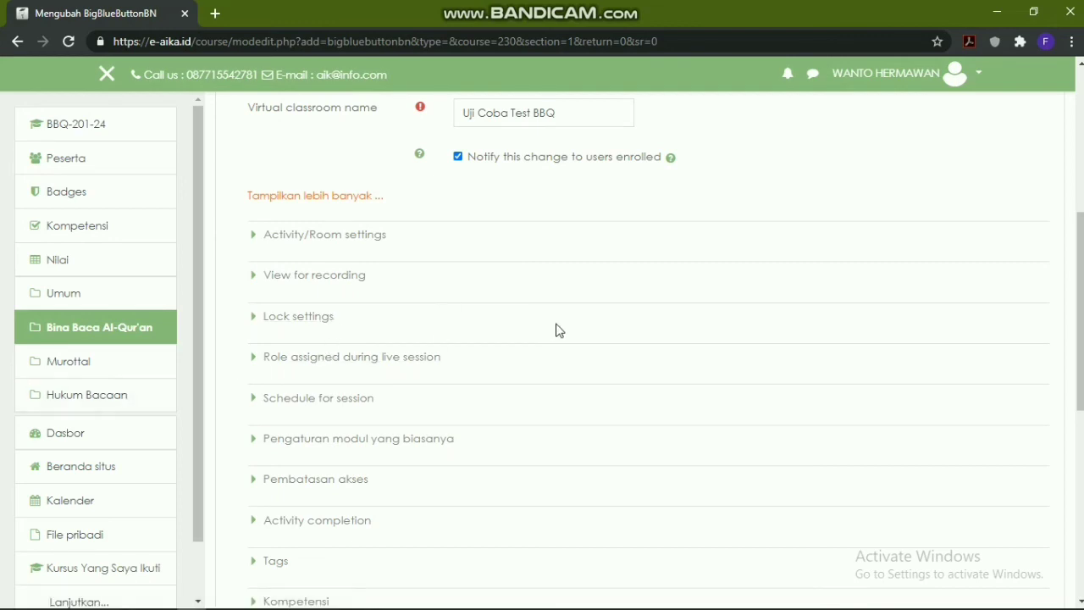
{"action": "scroll", "coordinate": [472, 390], "scroll_direction": "down", "scroll_amount": 1}
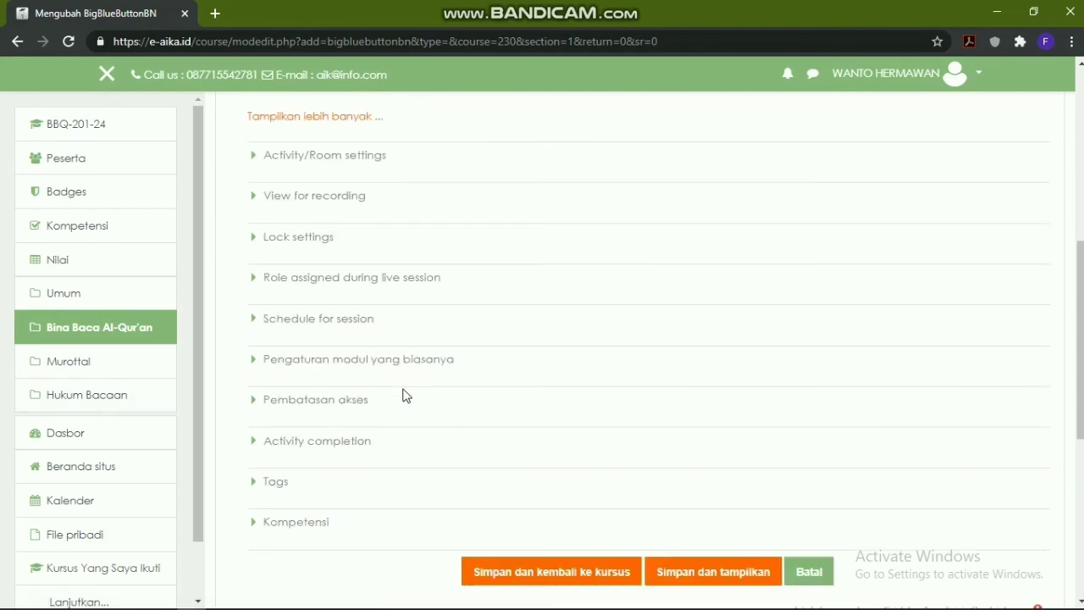
{"action": "left_click", "coordinate": [317, 320]}
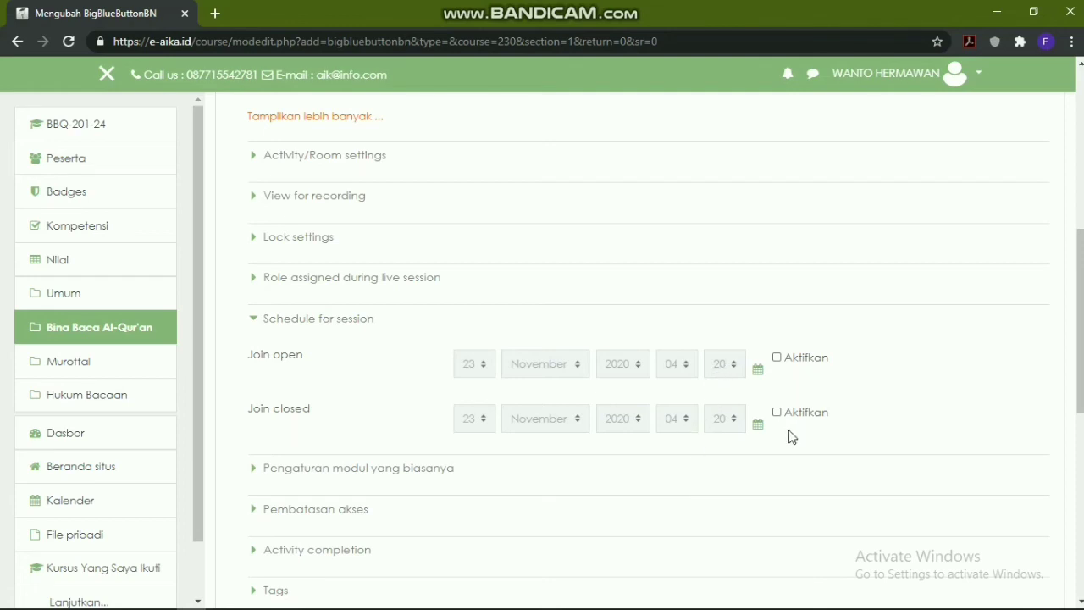
Enable the join-open time, keeping it at 23 November 2020, 04:20
{"action": "left_click", "coordinate": [777, 359]}
{"action": "left_click", "coordinate": [484, 365]}
{"action": "left_click", "coordinate": [485, 369]}
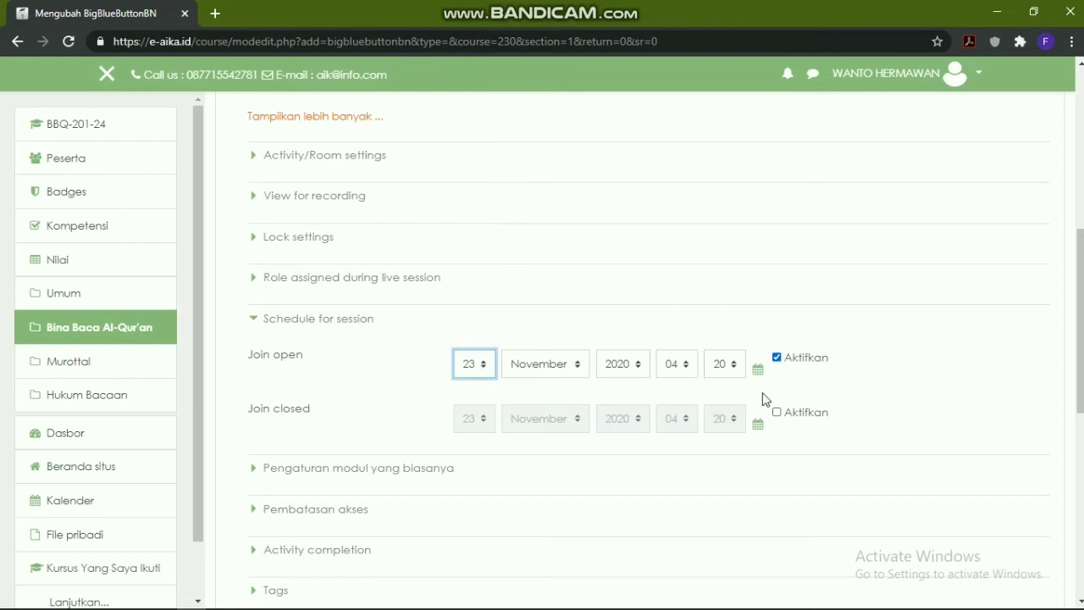
Enable join closed at 04:30 and save the activity with 'Simpan dan tampilkan'
{"action": "left_click", "coordinate": [785, 414]}
{"action": "left_click", "coordinate": [718, 424]}
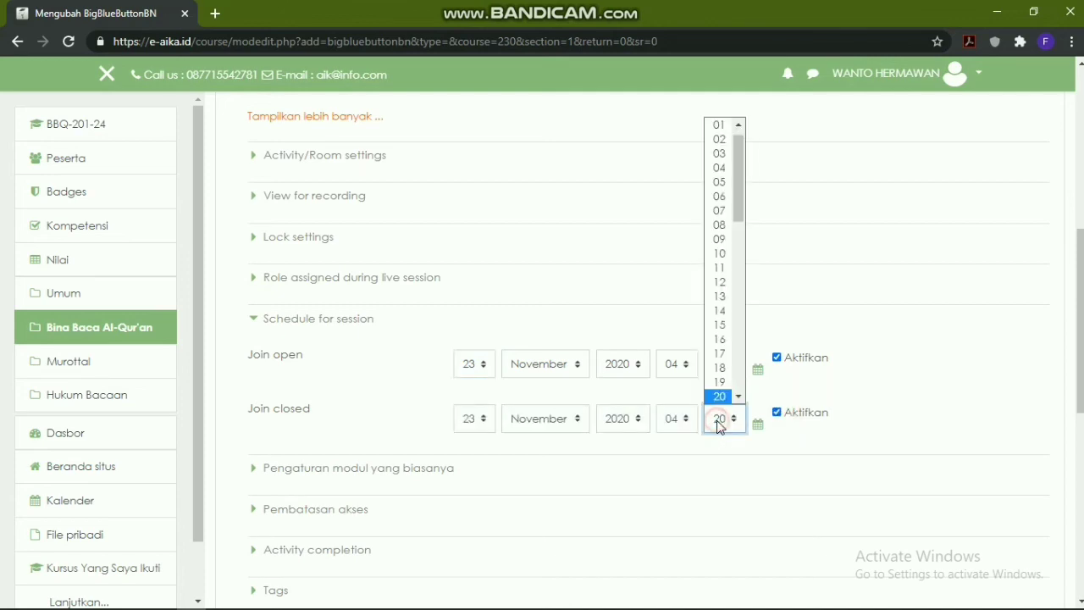
{"action": "left_click", "coordinate": [739, 397]}
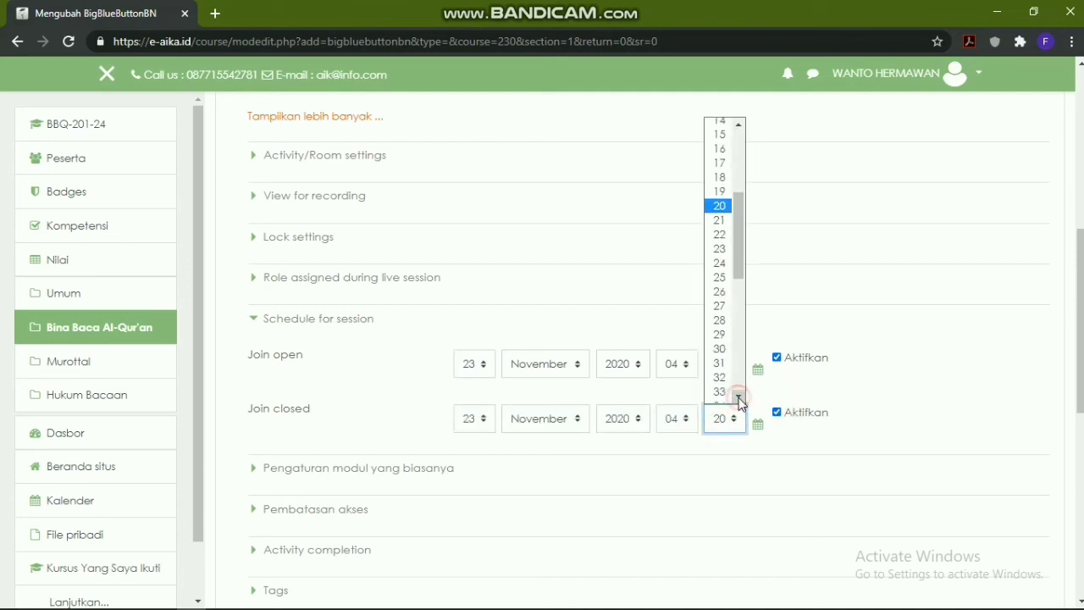
{"action": "left_click", "coordinate": [719, 348]}
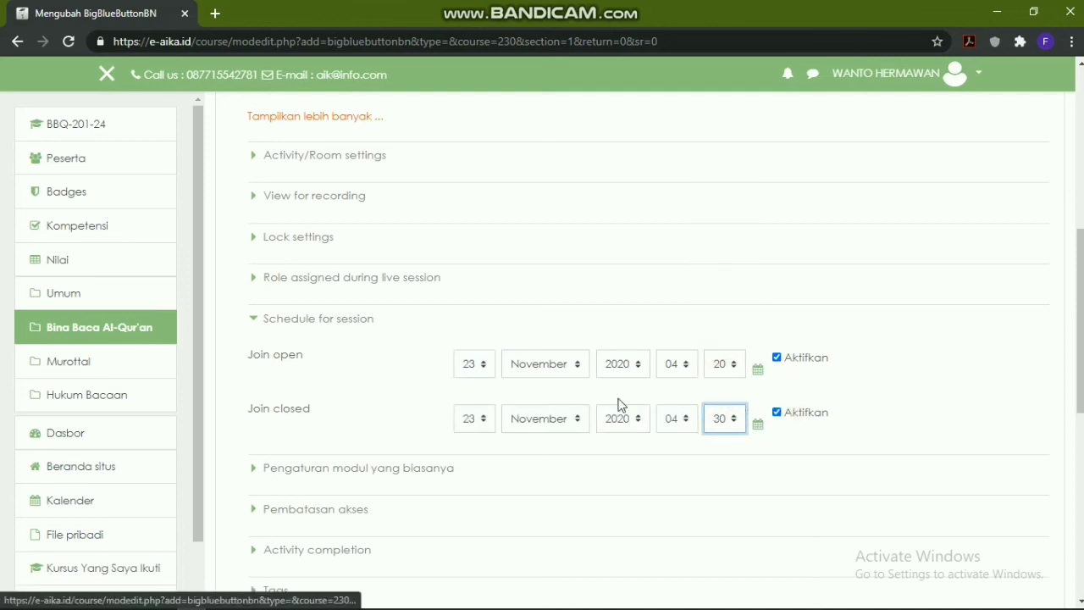
{"action": "scroll", "coordinate": [432, 419], "scroll_direction": "down", "scroll_amount": 1}
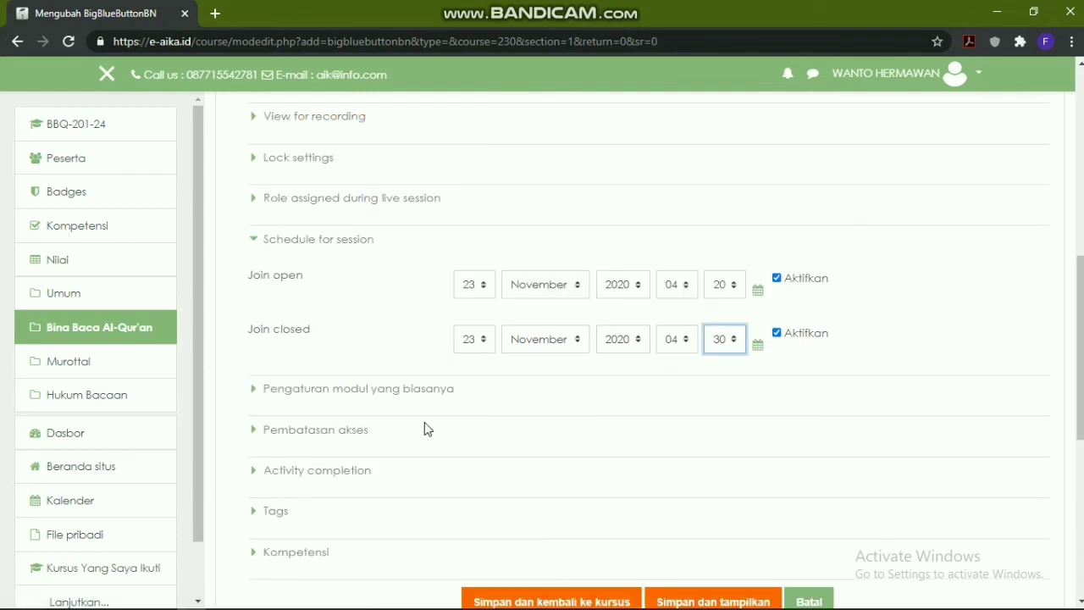
{"action": "scroll", "coordinate": [479, 343], "scroll_direction": "down", "scroll_amount": 1}
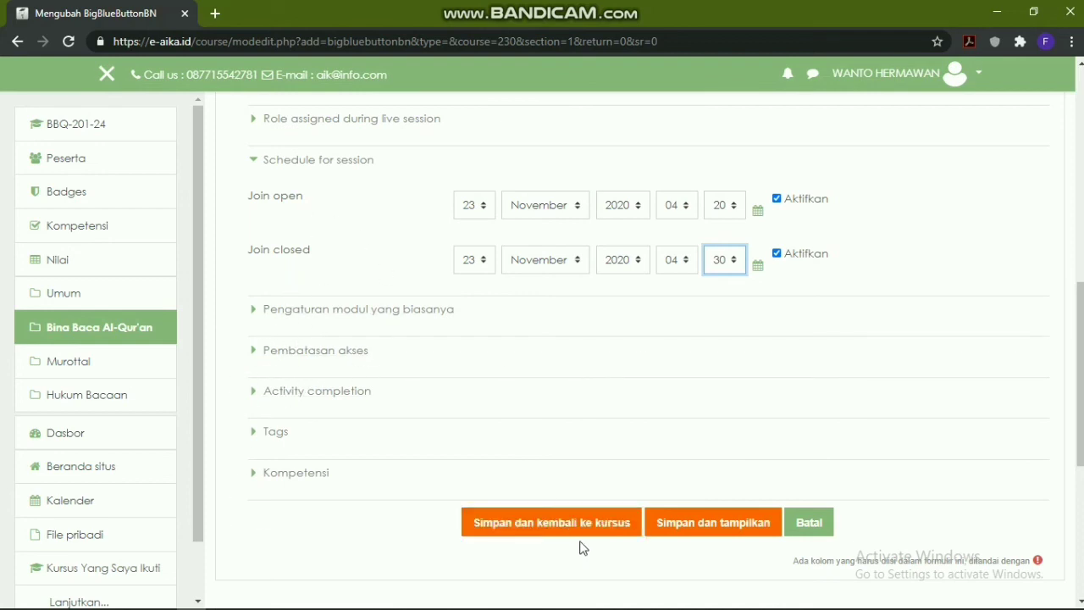
{"action": "left_click", "coordinate": [732, 534]}
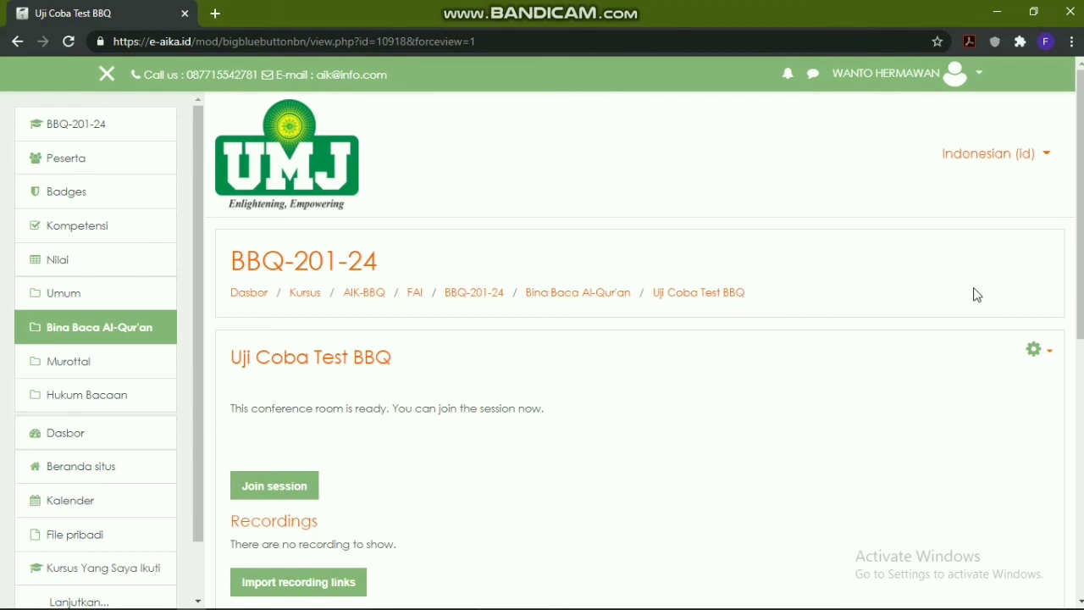
Join the Uji Coba Test BBQ session from its activity page
{"action": "scroll", "coordinate": [791, 356], "scroll_direction": "down", "scroll_amount": 3}
{"action": "scroll", "coordinate": [522, 372], "scroll_direction": "up", "scroll_amount": 2}
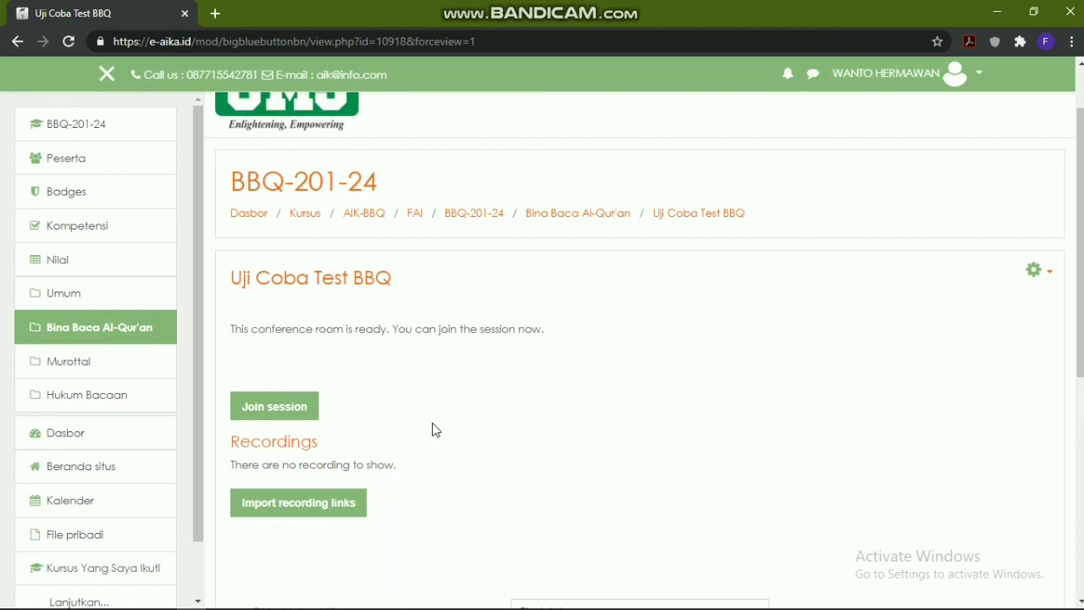
{"action": "left_click", "coordinate": [260, 419]}
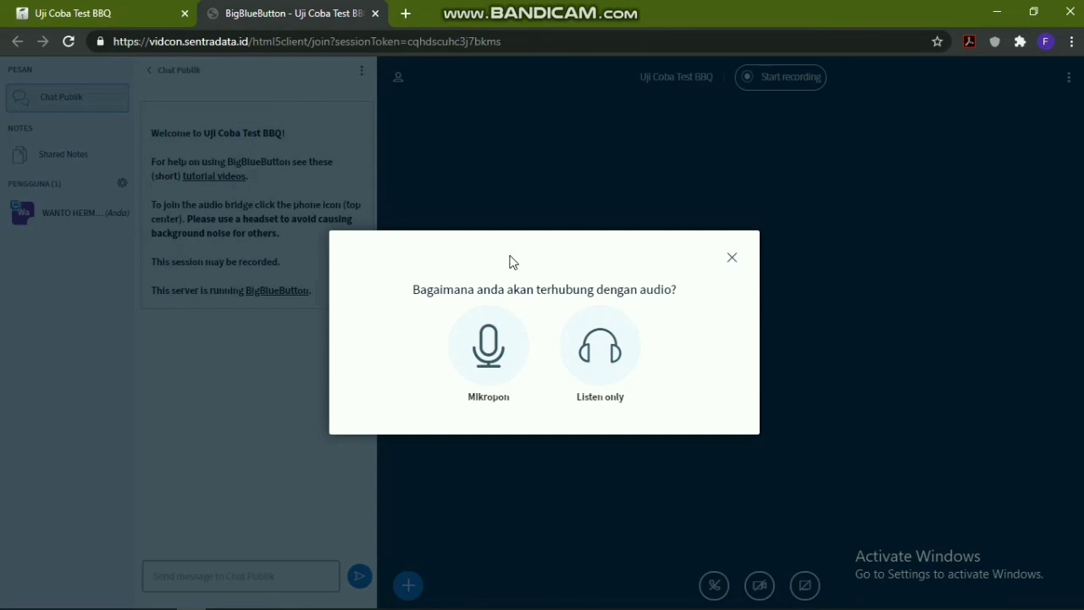
Connect audio with the microphone, confirm the echo test, and dismiss the notification
{"action": "left_click", "coordinate": [496, 352]}
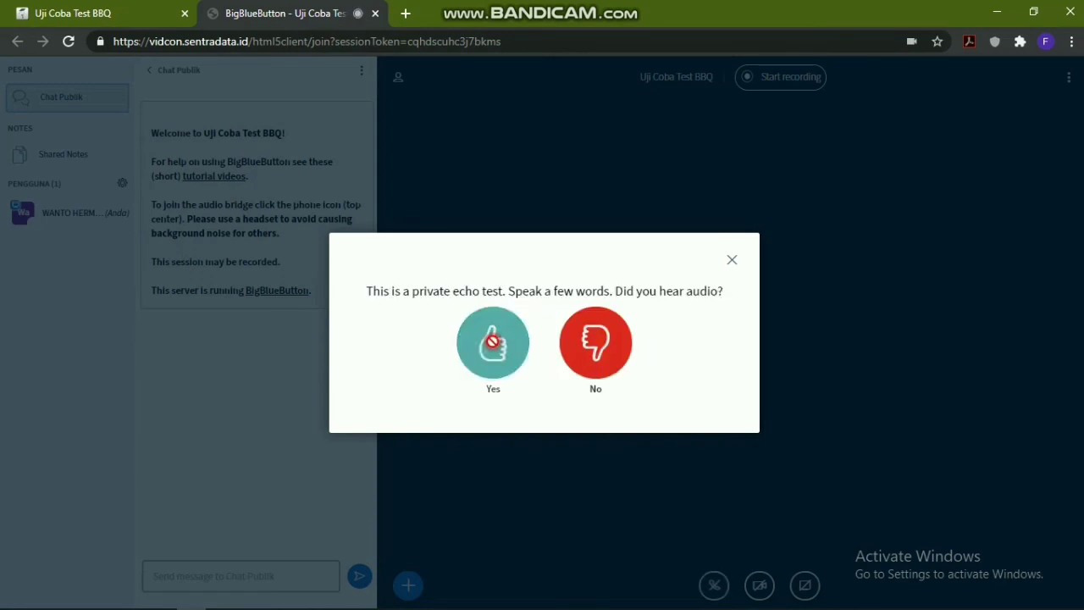
{"action": "left_click", "coordinate": [487, 341]}
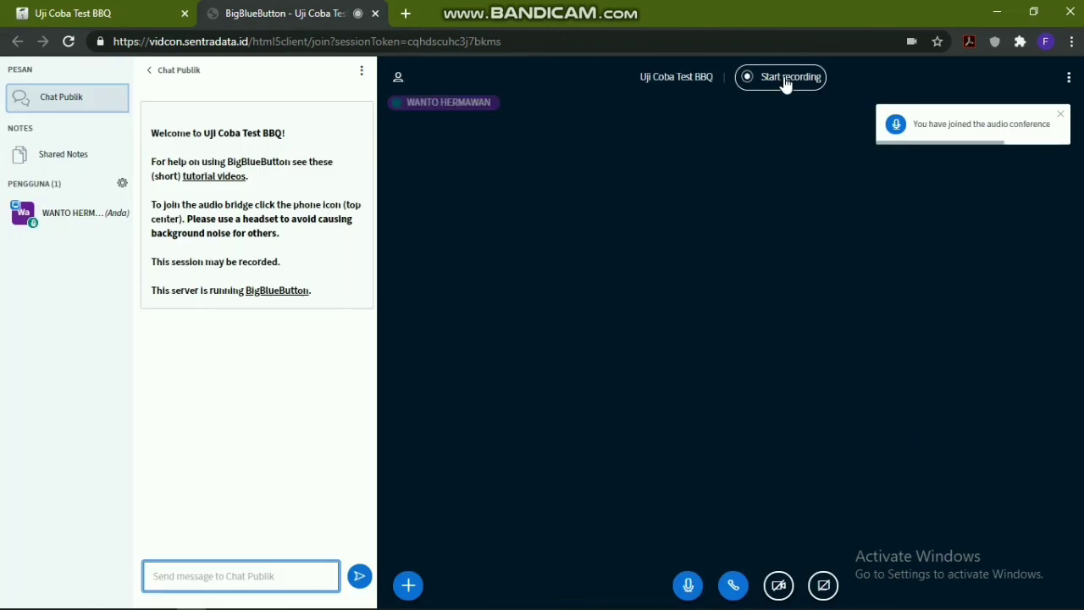
{"action": "left_click", "coordinate": [1061, 114]}
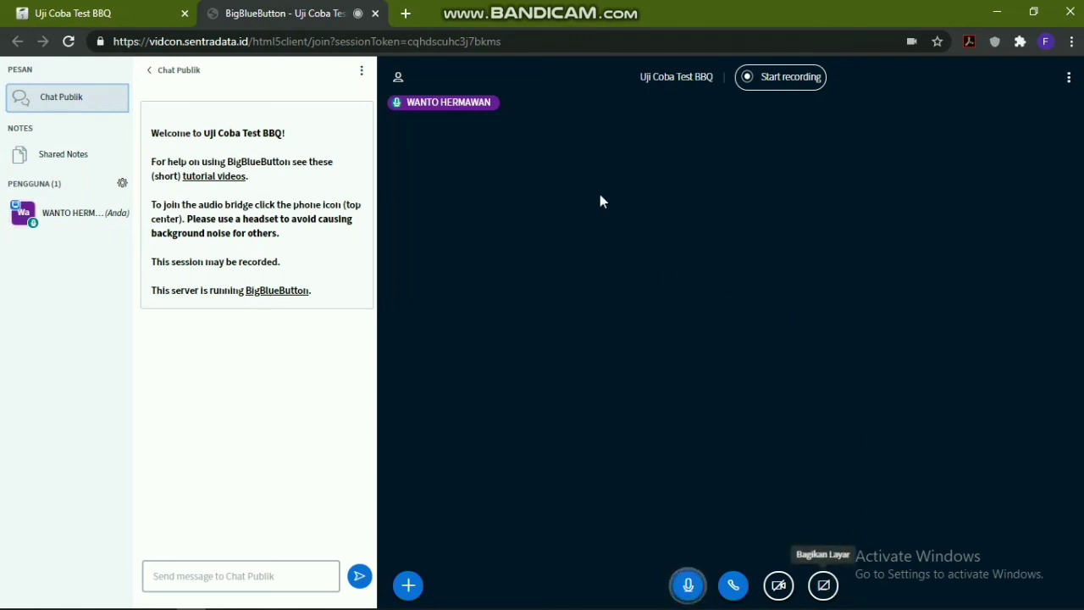
Start recording the meeting, then end the meeting for everyone and acknowledge it ended
{"action": "left_click", "coordinate": [767, 81]}
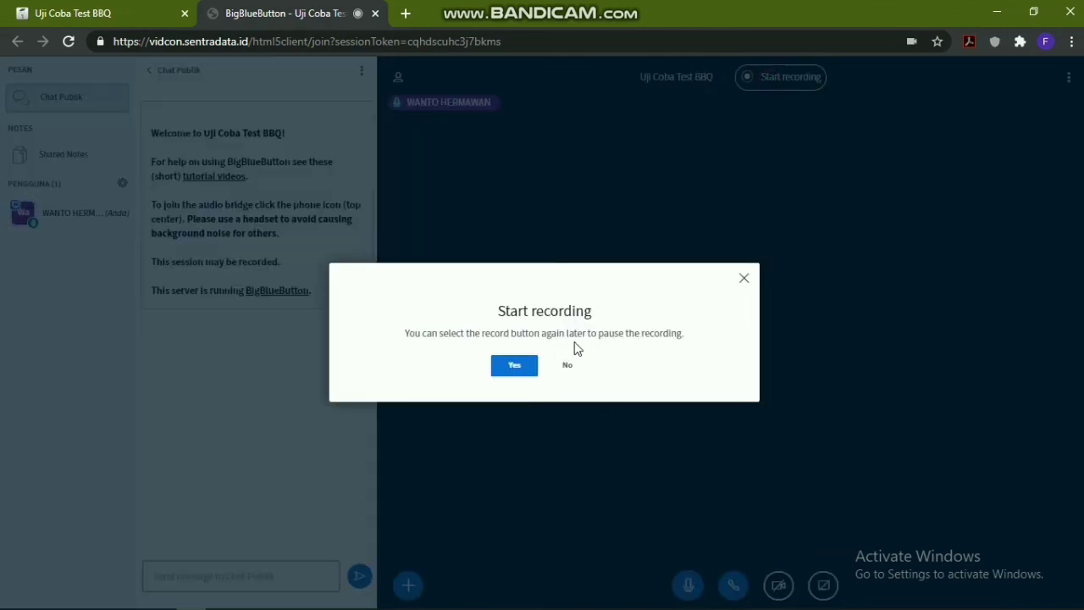
{"action": "left_click", "coordinate": [515, 366]}
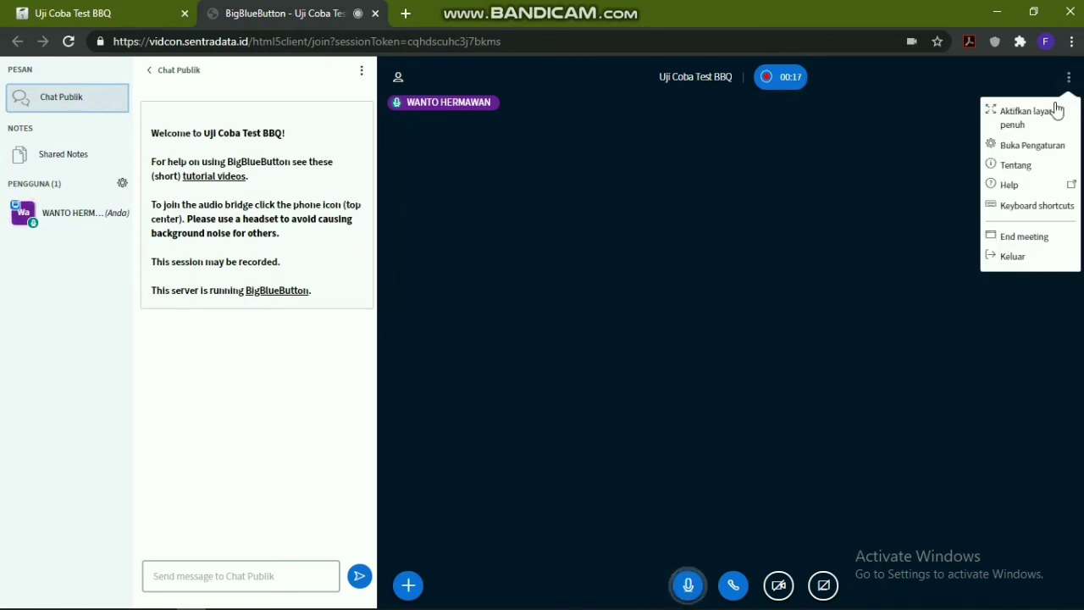
{"action": "left_click", "coordinate": [1022, 241]}
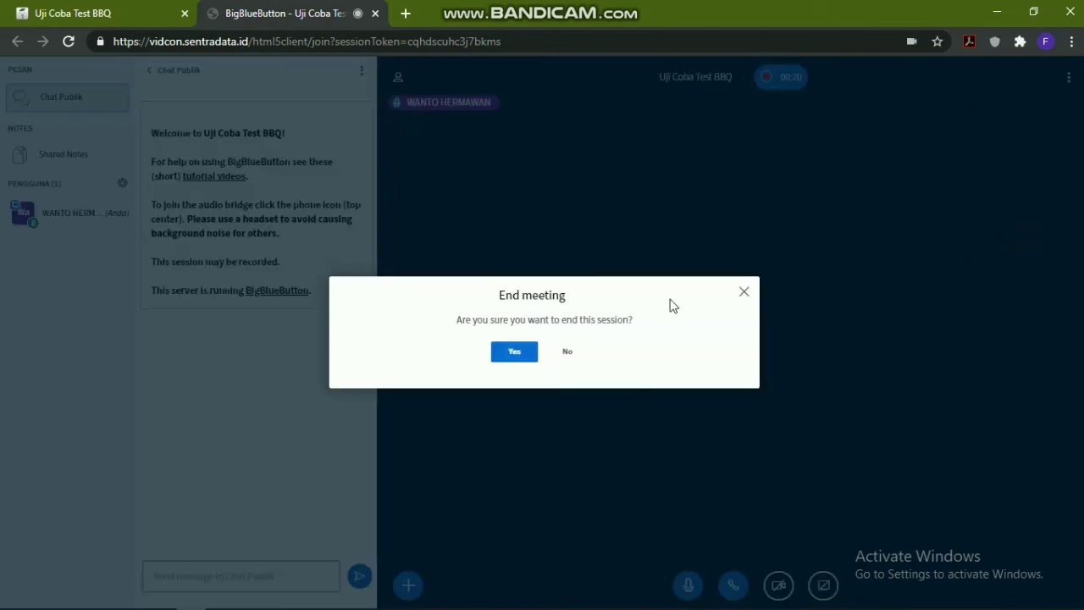
{"action": "left_click", "coordinate": [515, 352]}
{"action": "left_click", "coordinate": [551, 360]}
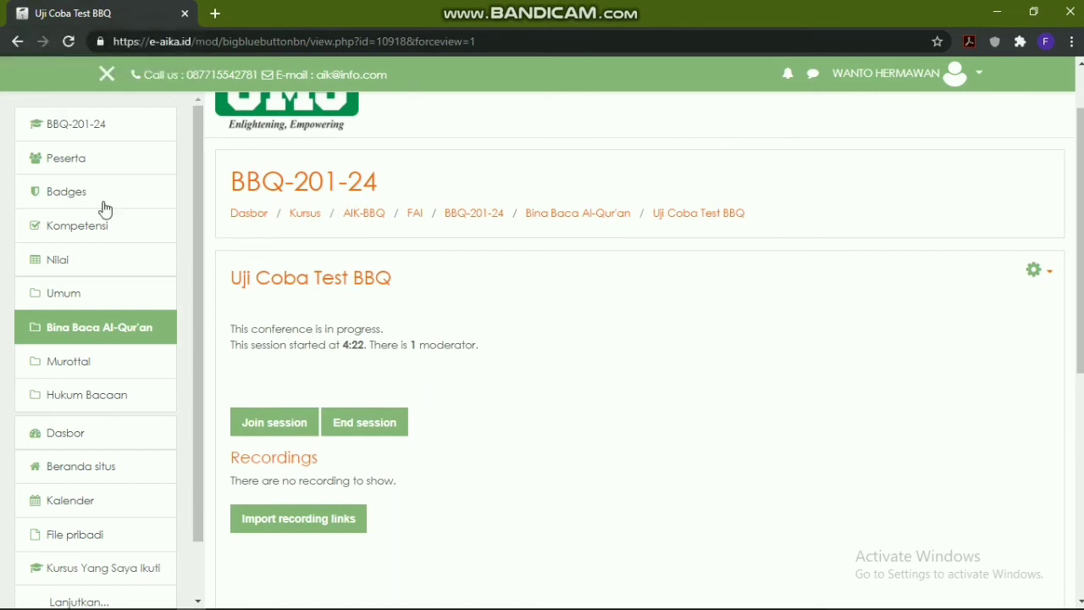
Go back to the BBQ-201-24 course and scroll down to the Bina Baca Al-Qur'an section
{"action": "left_click", "coordinate": [49, 127]}
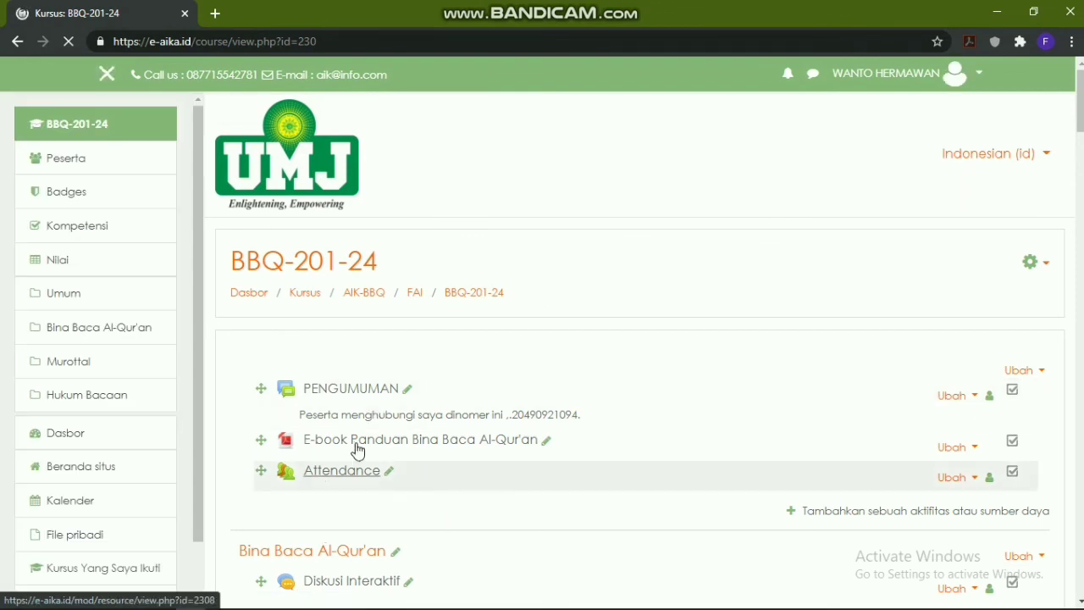
{"action": "scroll", "coordinate": [412, 484], "scroll_direction": "down", "scroll_amount": 1}
{"action": "scroll", "coordinate": [412, 483], "scroll_direction": "down", "scroll_amount": 1}
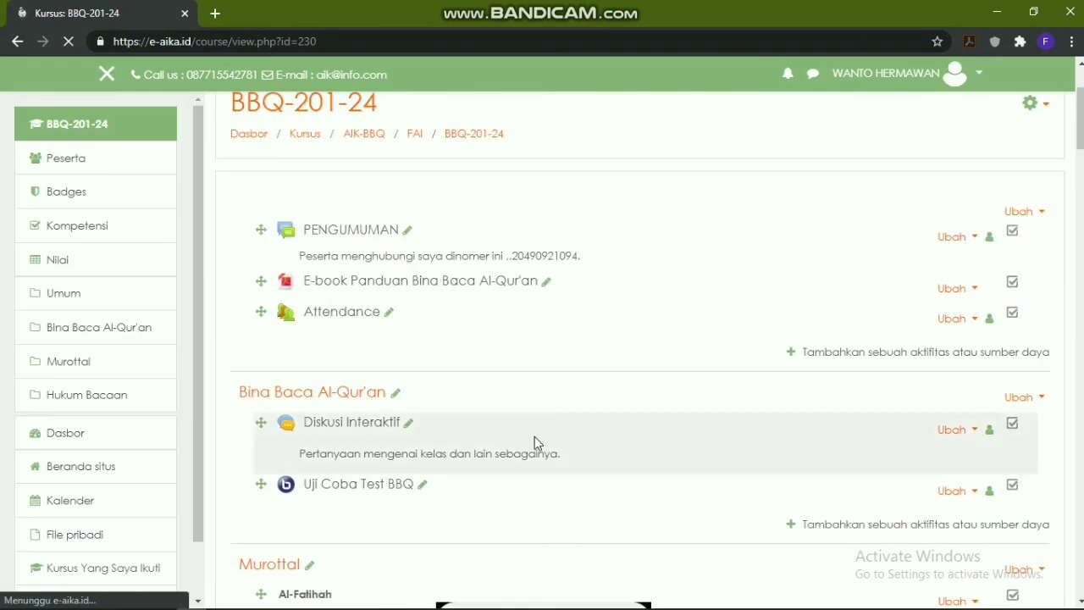